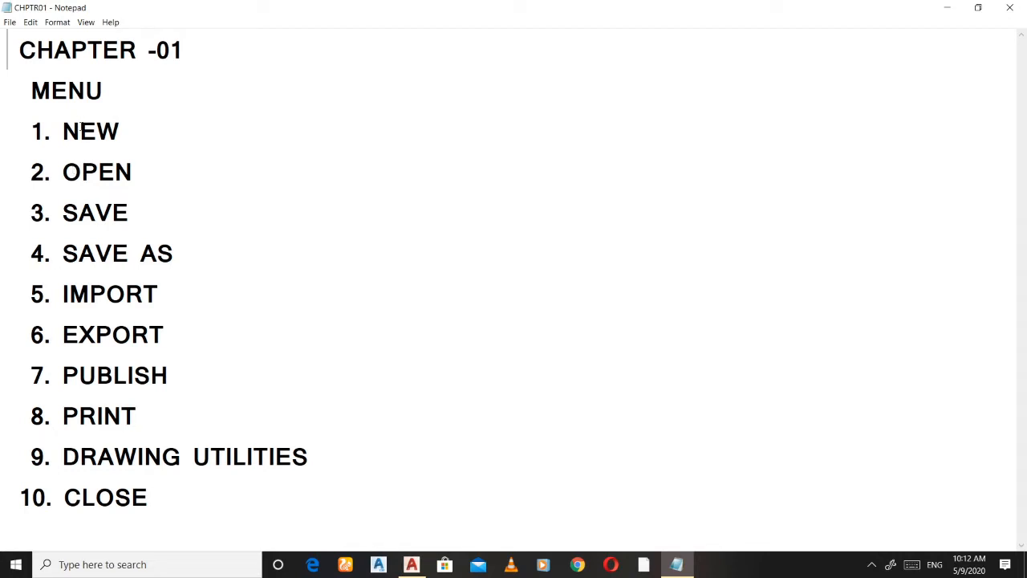
Go through the Chapter 01 menu topics in the notes, highlighting each entry from NEW to CLOSE
left_click_drag(63, 131, 127, 131)
left_click(130, 131)
left_click_drag(53, 172, 153, 171)
left_click(160, 174)
left_click_drag(62, 213, 152, 214)
left_click(160, 217)
left_click_drag(62, 254, 175, 254)
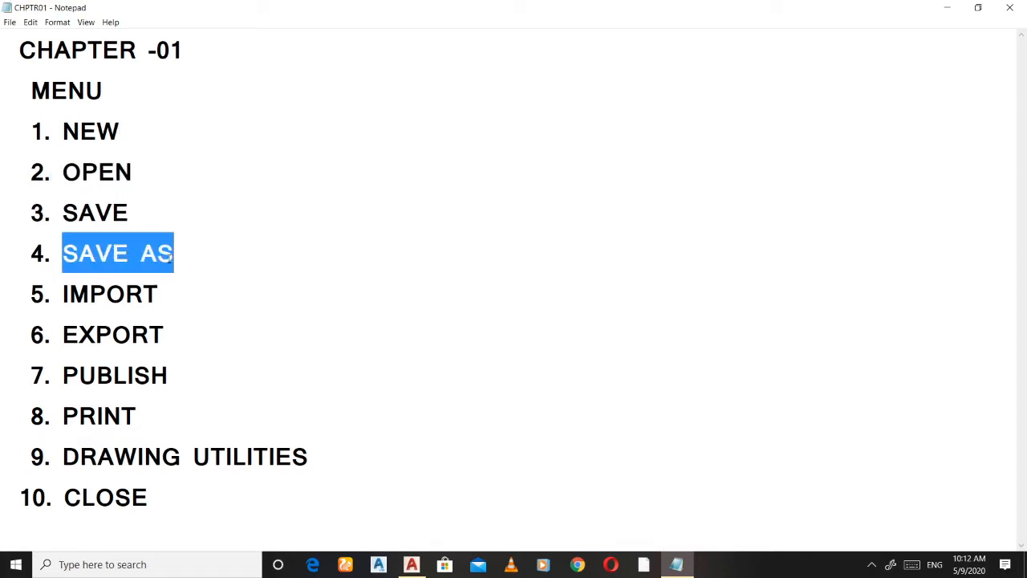
left_click(192, 250)
left_click_drag(62, 294, 213, 298)
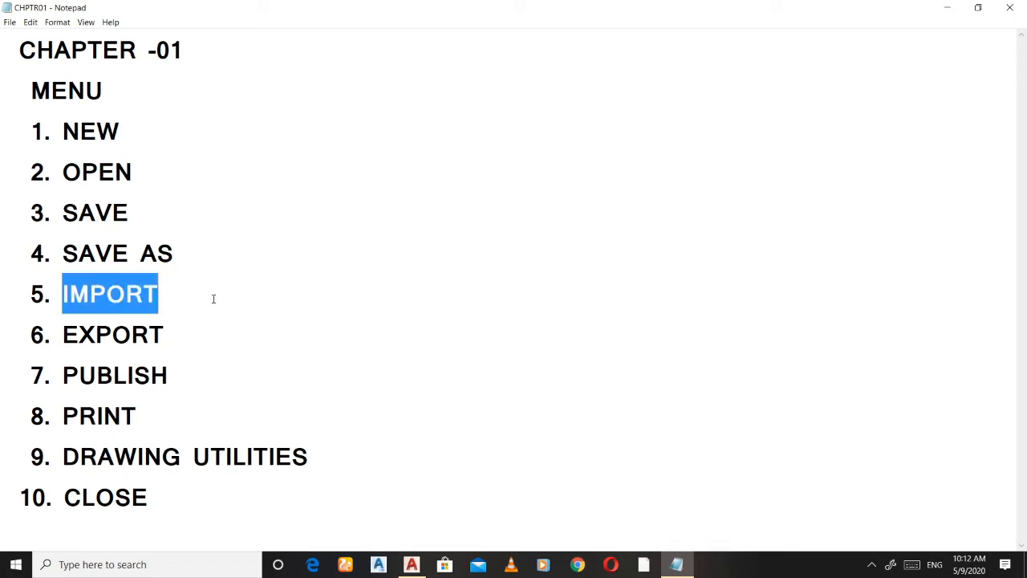
left_click(197, 296)
left_click_drag(65, 332, 171, 346)
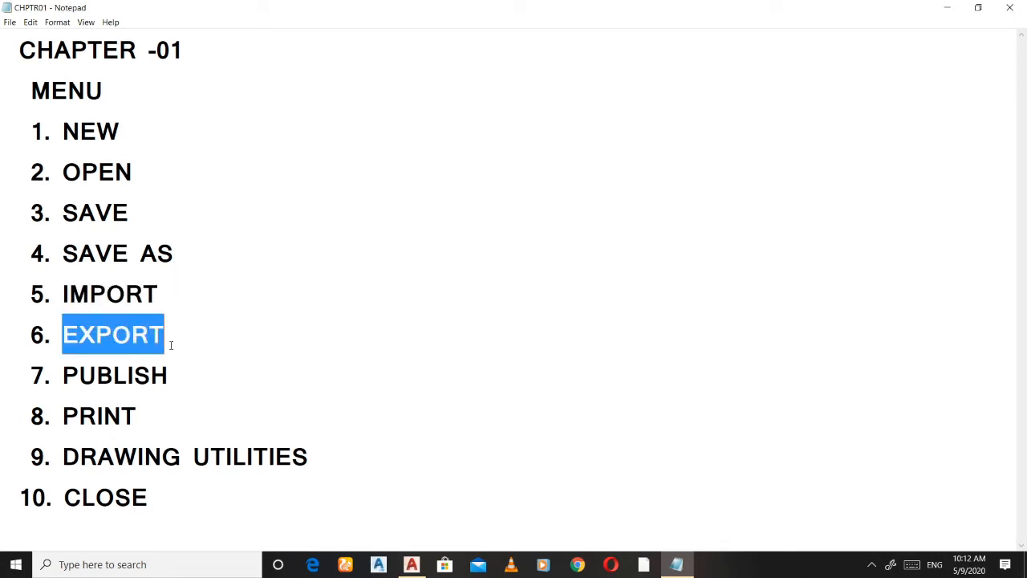
left_click(193, 358)
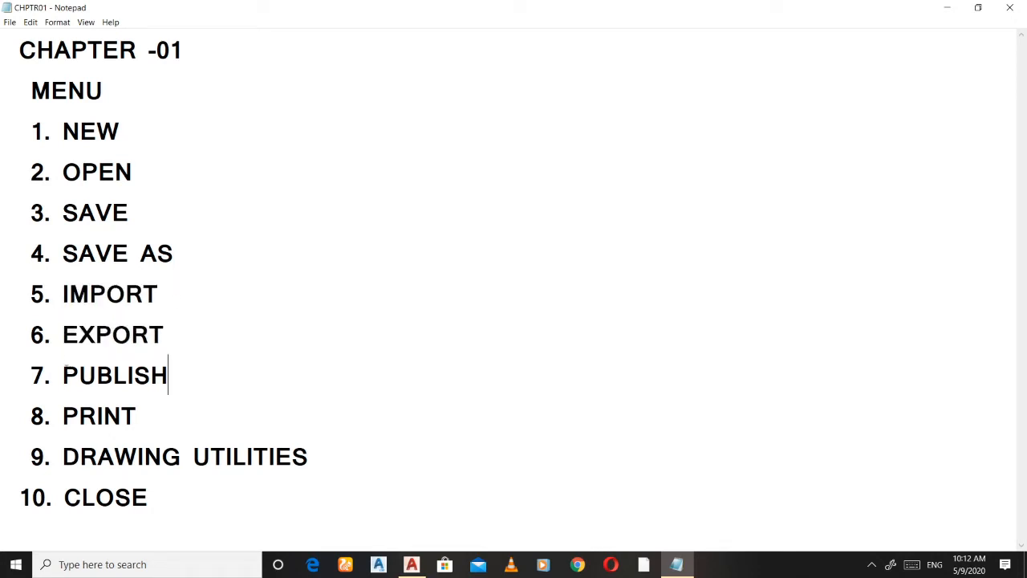
left_click_drag(63, 374, 167, 385)
left_click(161, 420)
left_click_drag(63, 415, 159, 429)
left_click(313, 456)
mouse_move(63, 456)
left_mouse_down()
mouse_move(294, 457)
mouse_move(331, 477)
left_mouse_up()
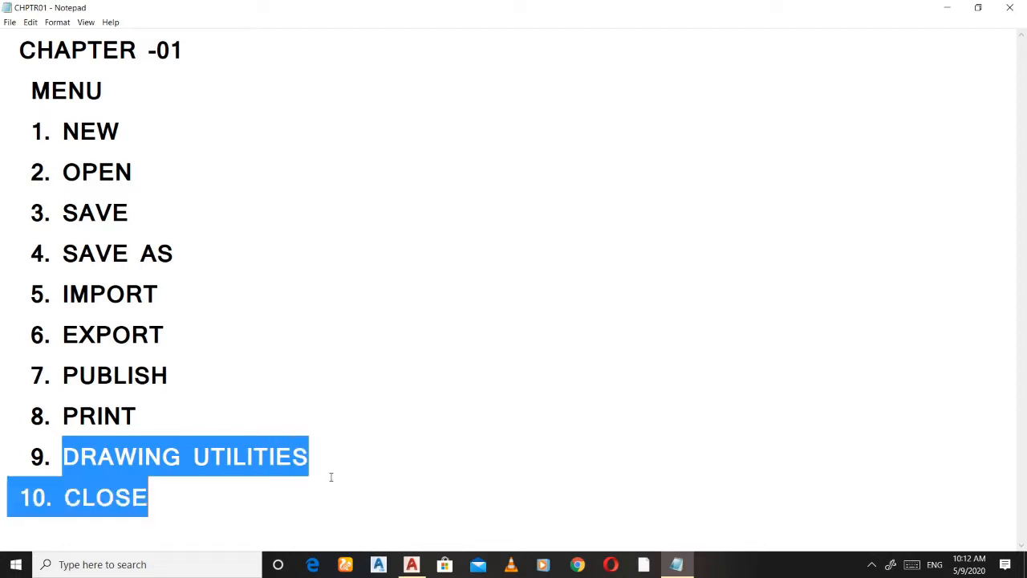
left_click(179, 497)
left_click_drag(64, 497, 152, 502)
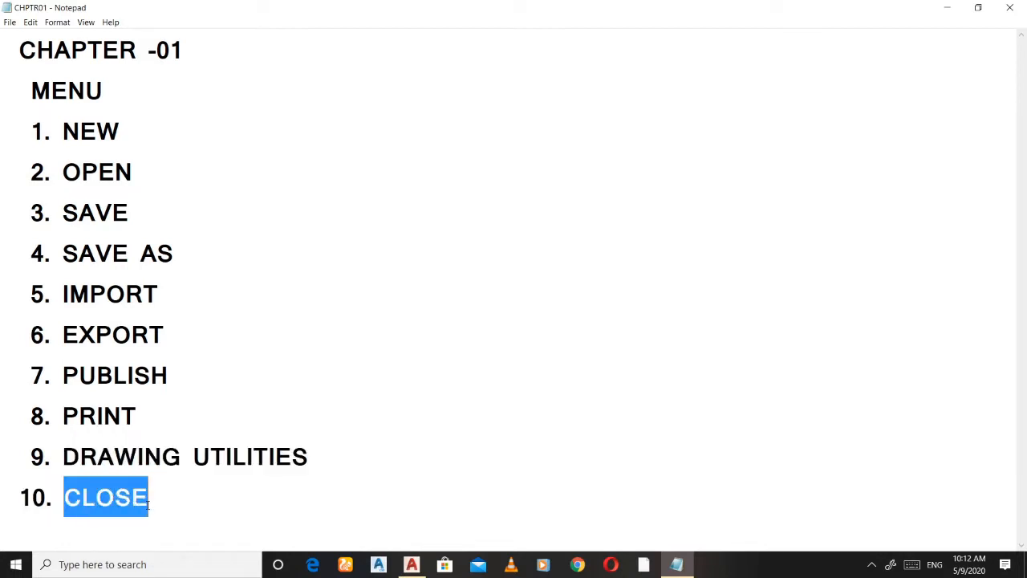
left_click(180, 503)
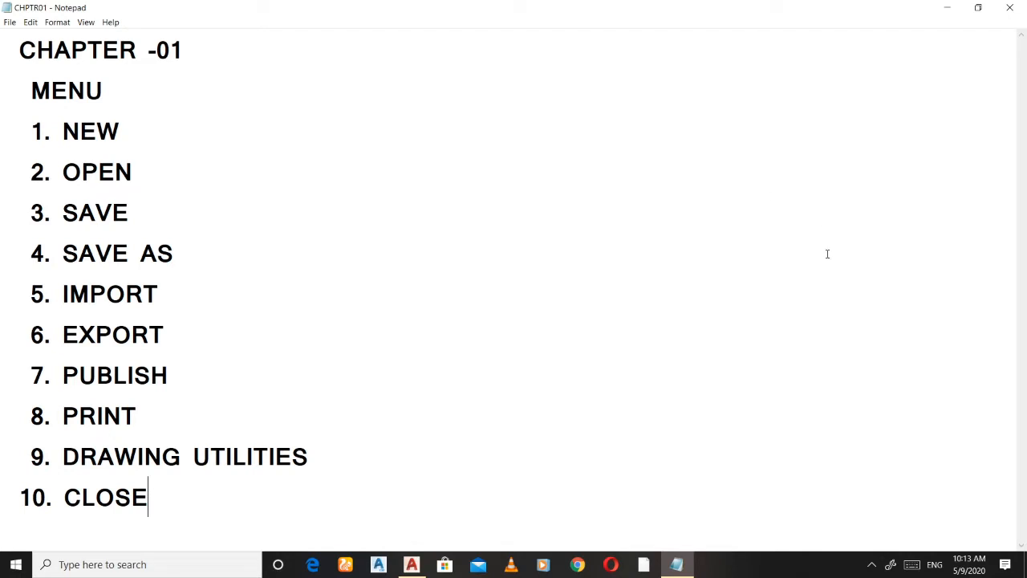
left_click(872, 564)
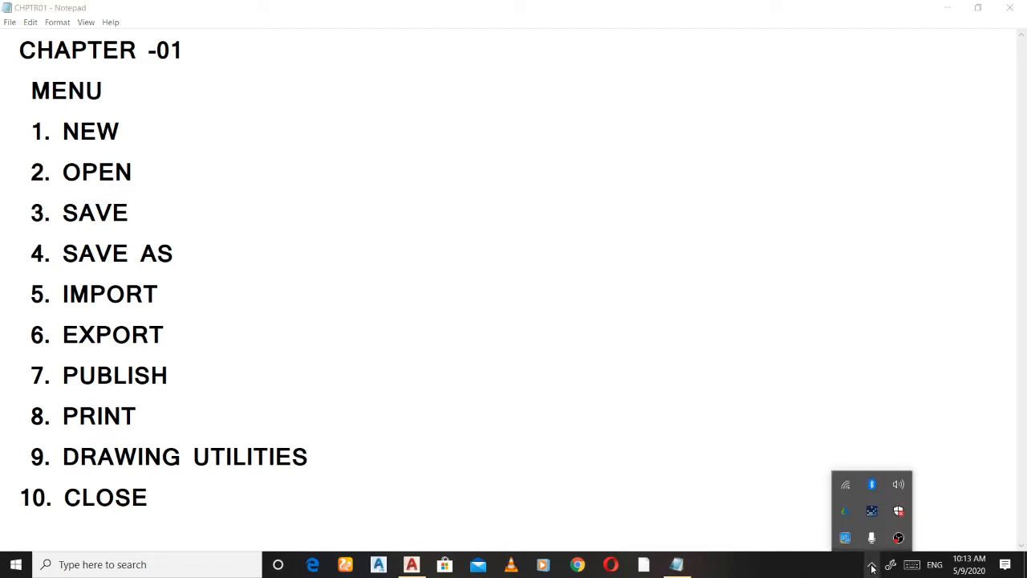
right_click(900, 539)
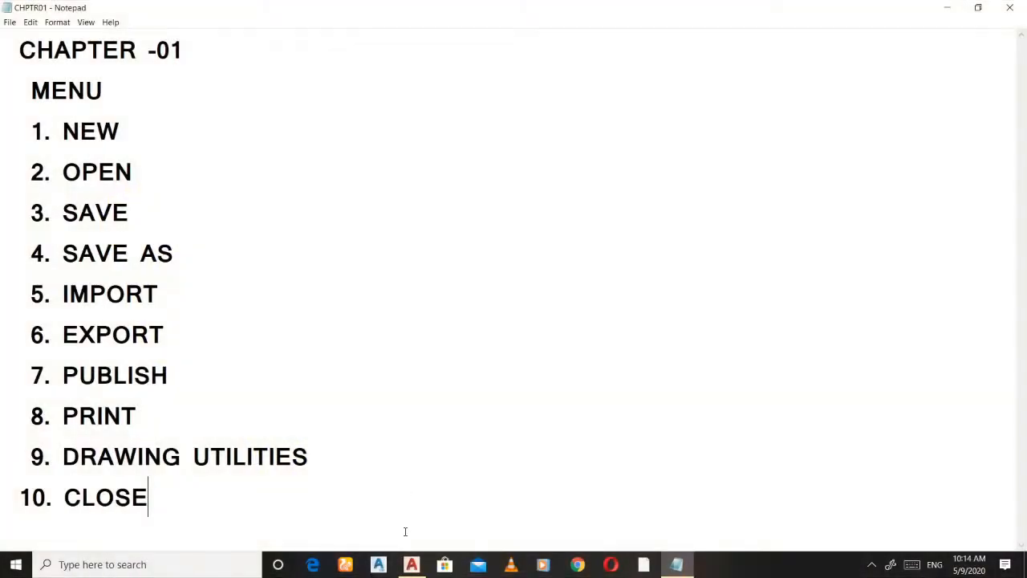
Switch to AutoCAD and look at the application's choices for creating a new file
left_click(421, 568)
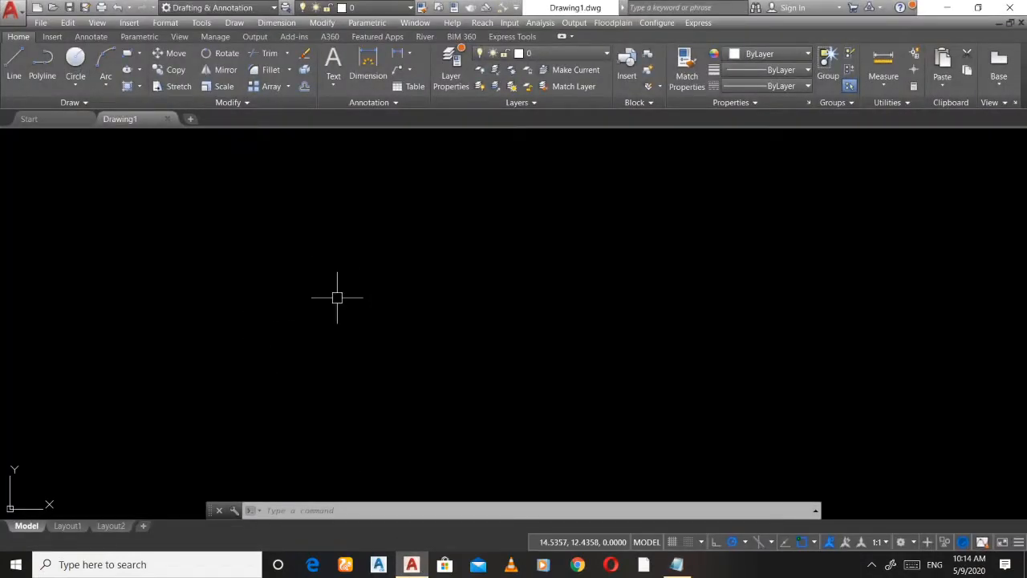
scroll(236, 230, "down", 3)
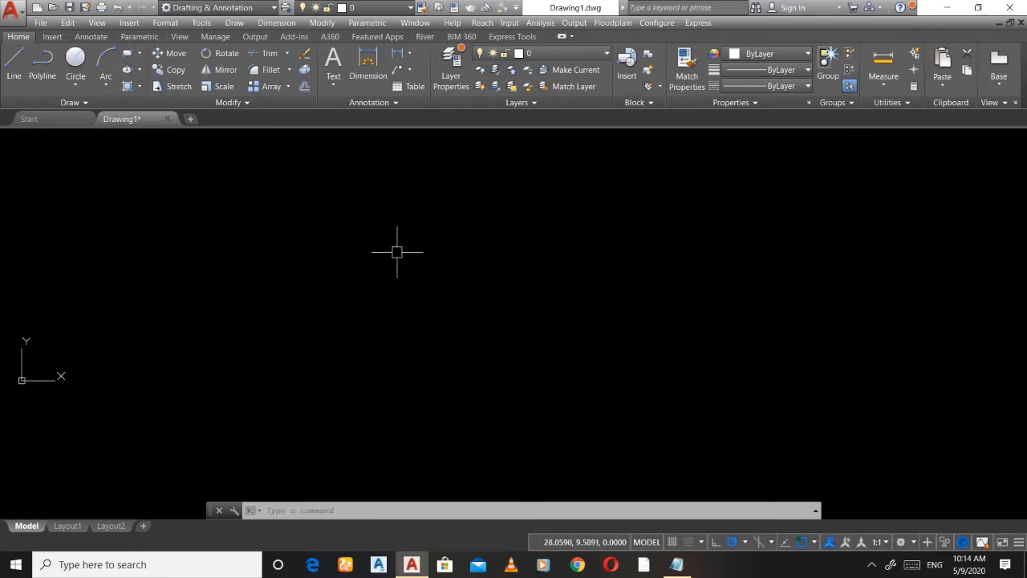
scroll(259, 234, "down", 2)
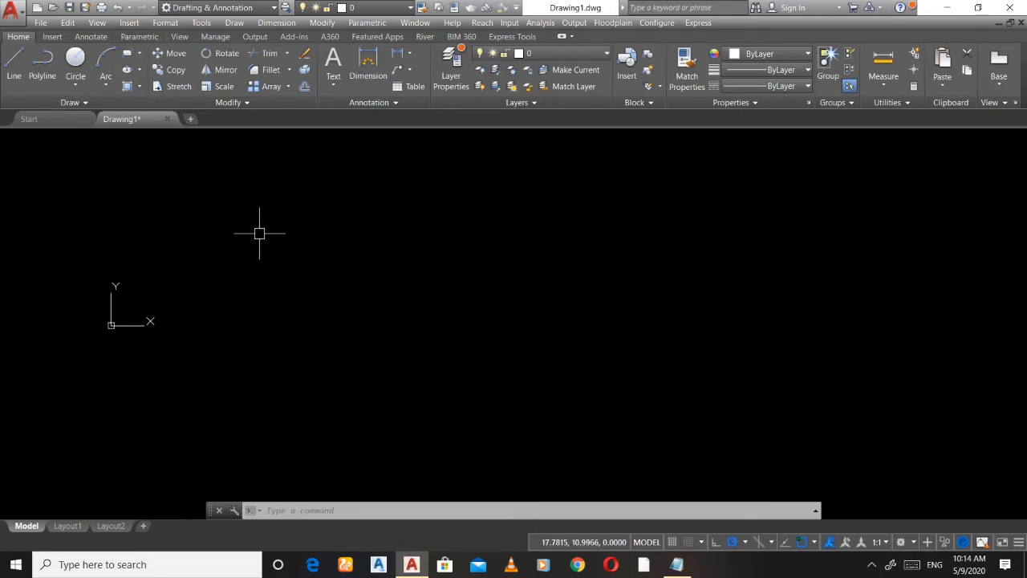
scroll(315, 244, "up", 3)
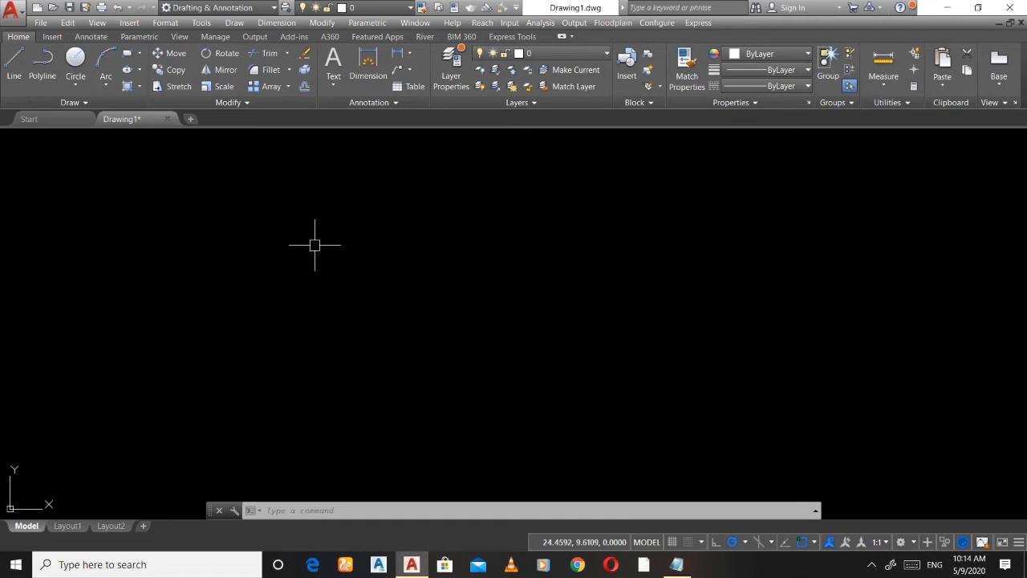
left_click(14, 11)
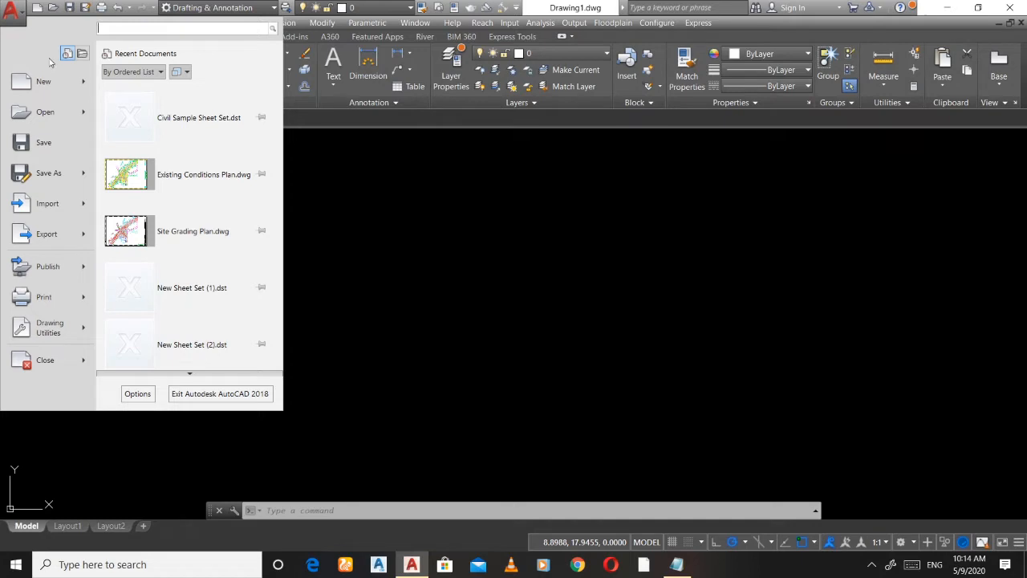
mouse_move(43, 85)
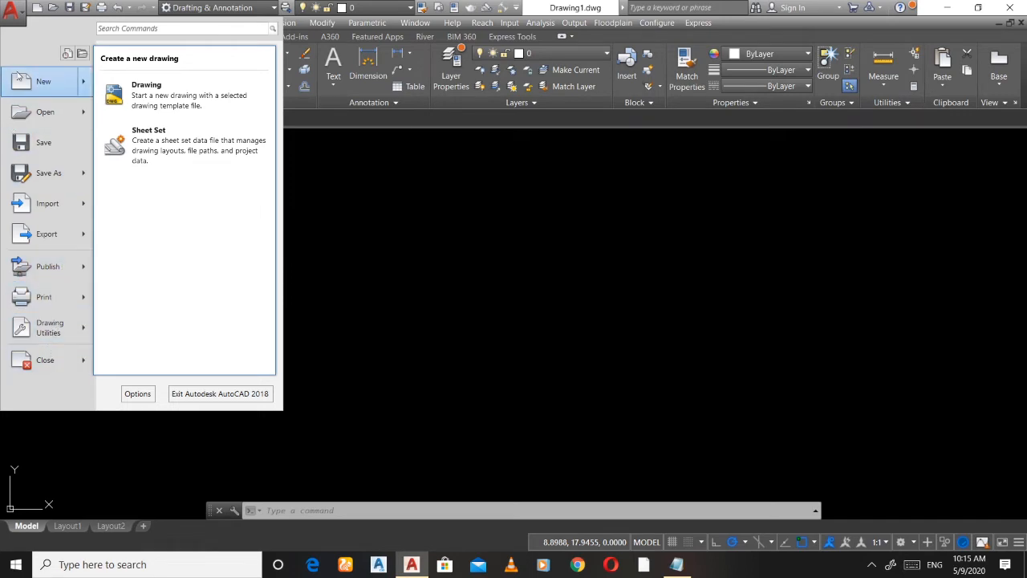
left_click(337, 287)
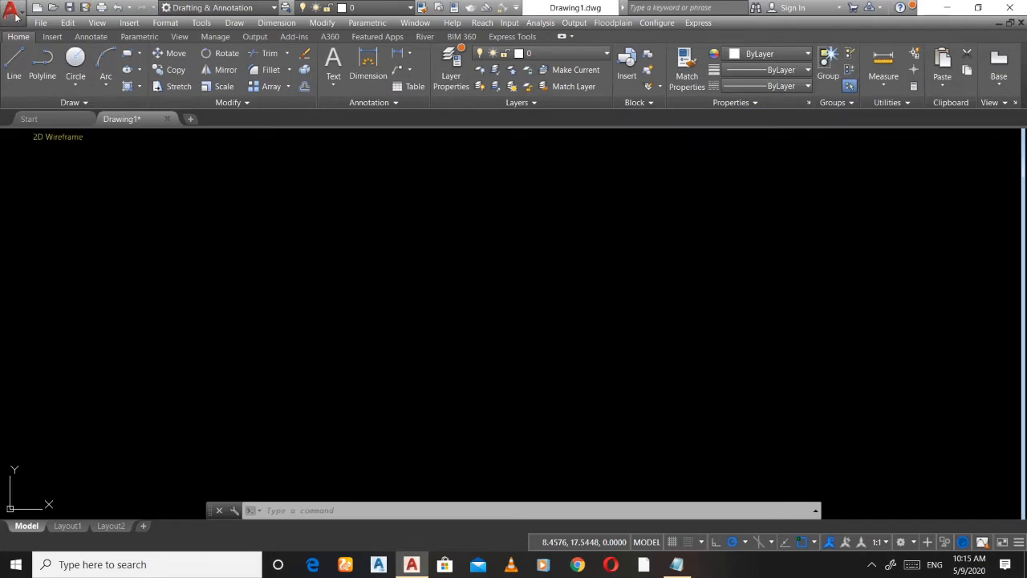
Create a new drawing from the acad drawing template
left_click(16, 14)
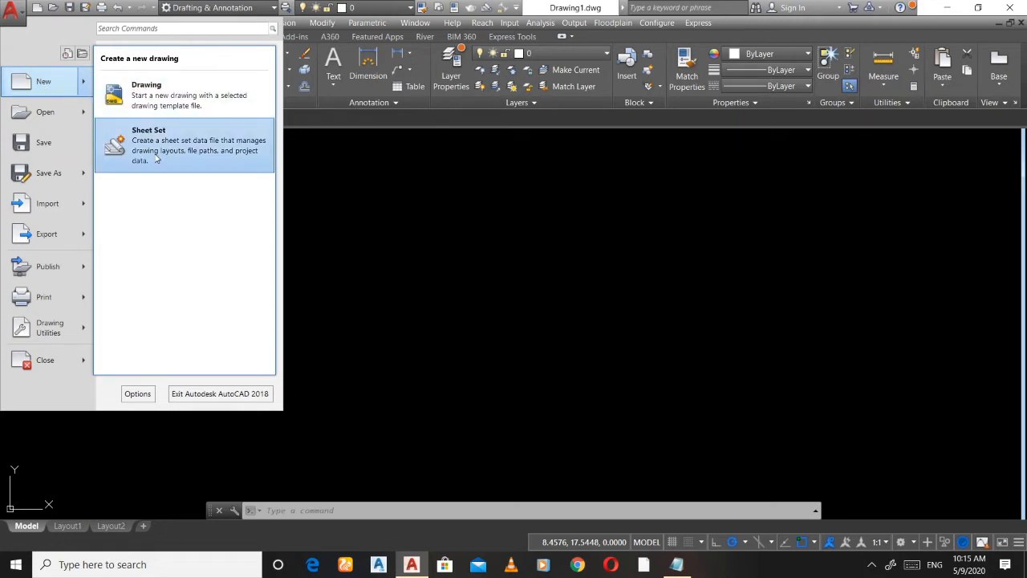
left_click(158, 101)
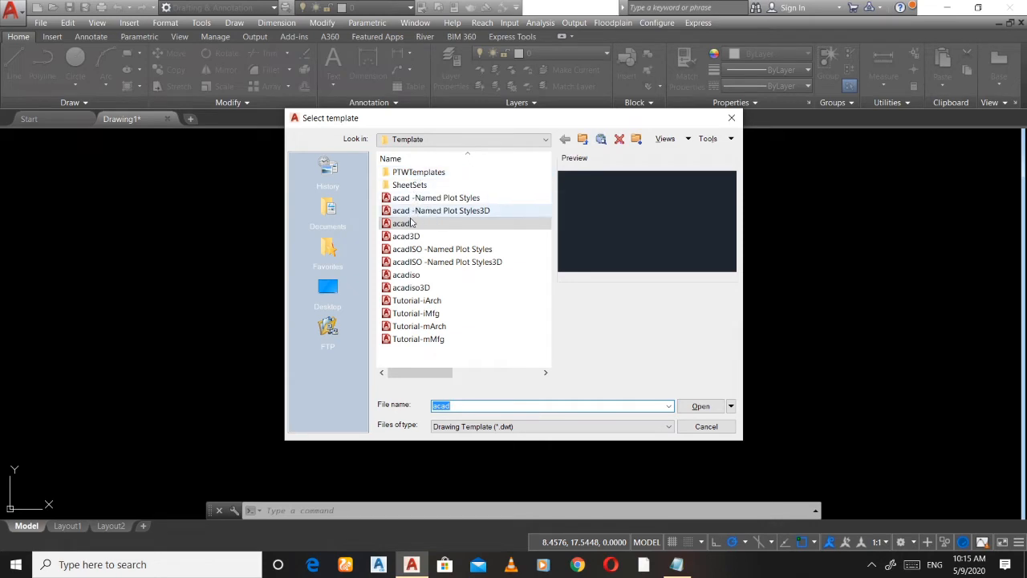
scroll(428, 264, "right", 2)
scroll(429, 265, "left", 2)
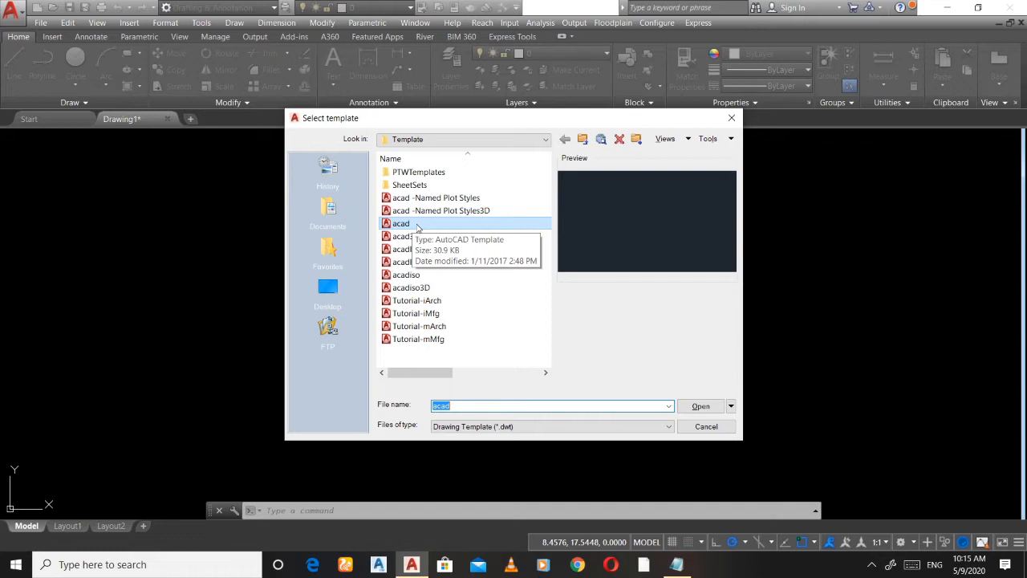
left_click(703, 406)
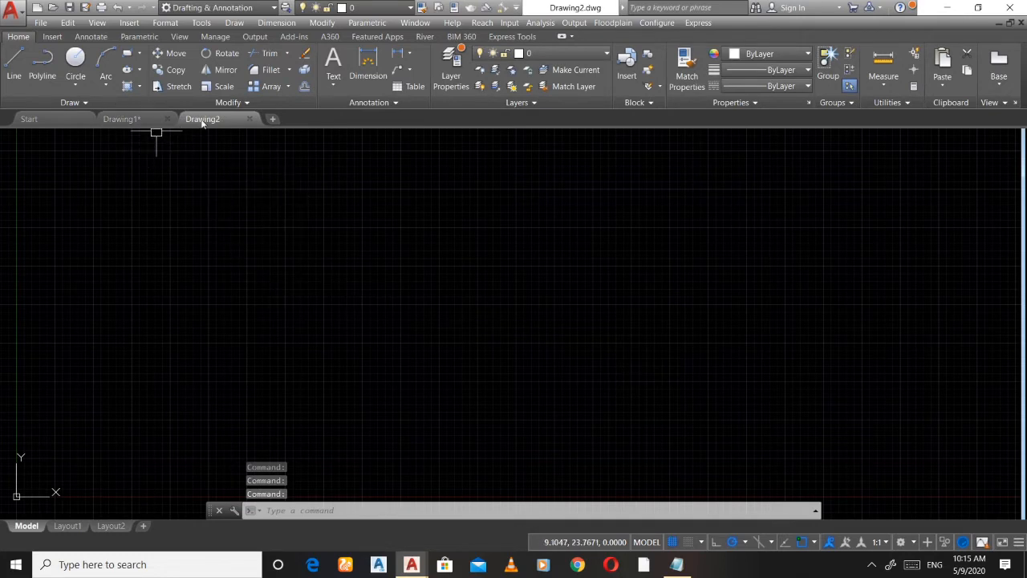
Close Drawing1 without saving its changes, keeping the new drawing open
mouse_move(214, 119)
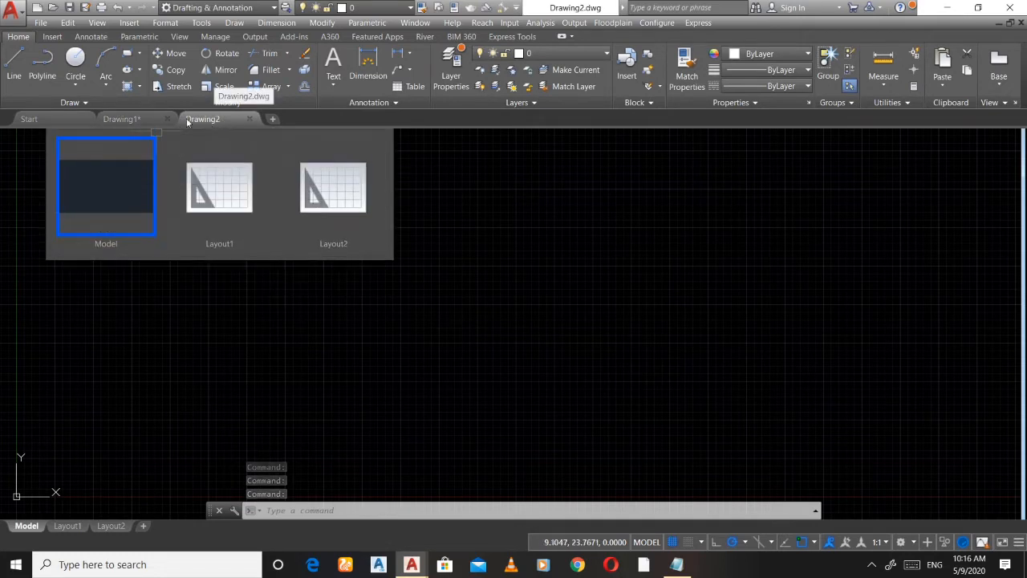
left_click(152, 118)
left_click(165, 119)
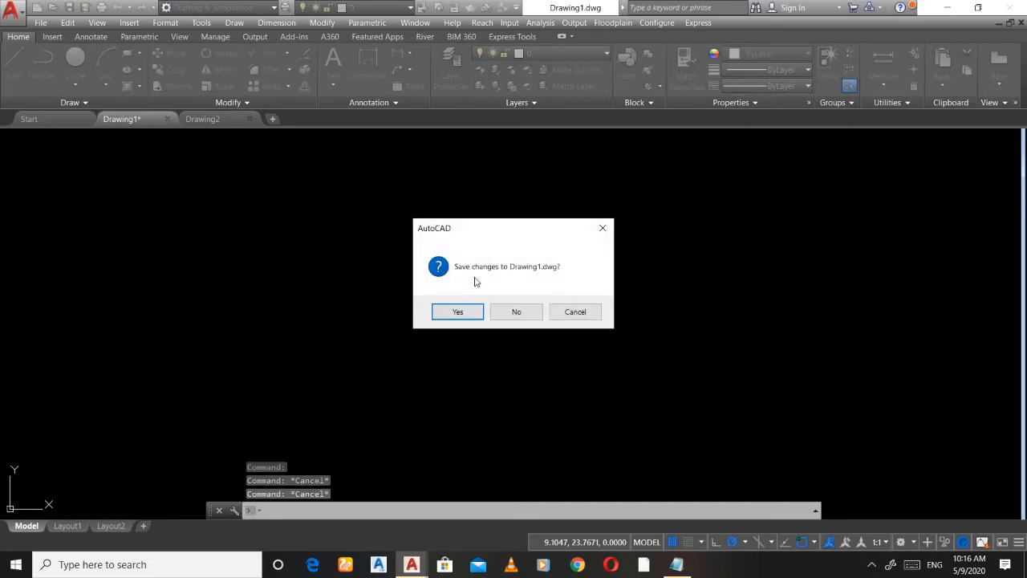
left_click(516, 311)
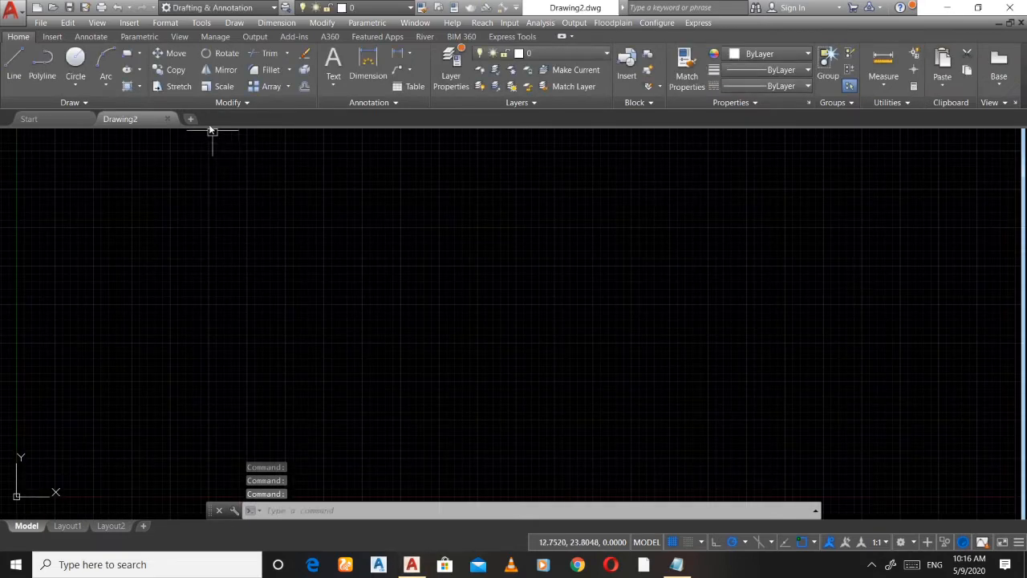
Start creating a new sheet set based on an example sheet set
scroll(394, 264, "down", 5)
scroll(328, 250, "up", 5)
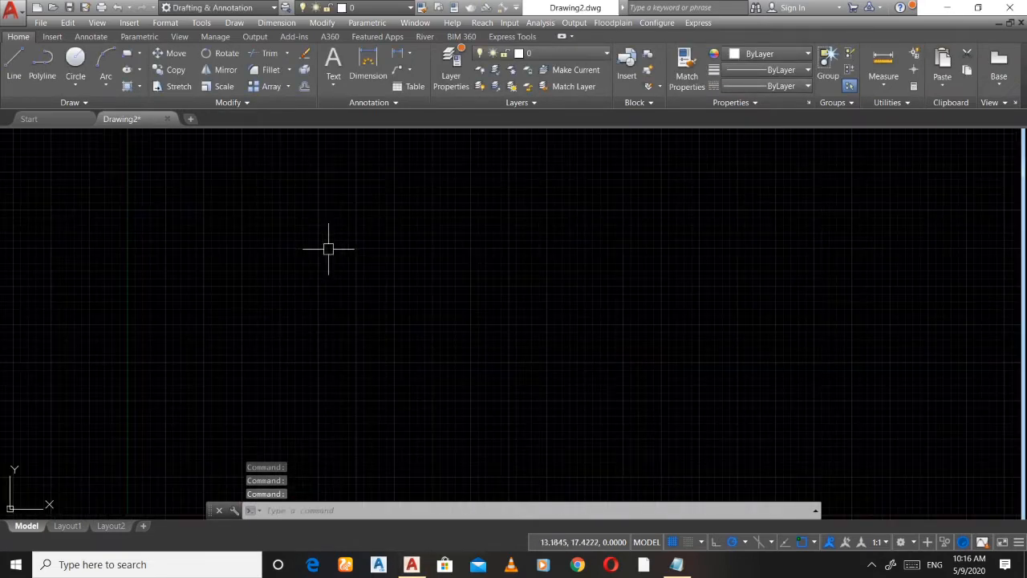
left_click(7, 14)
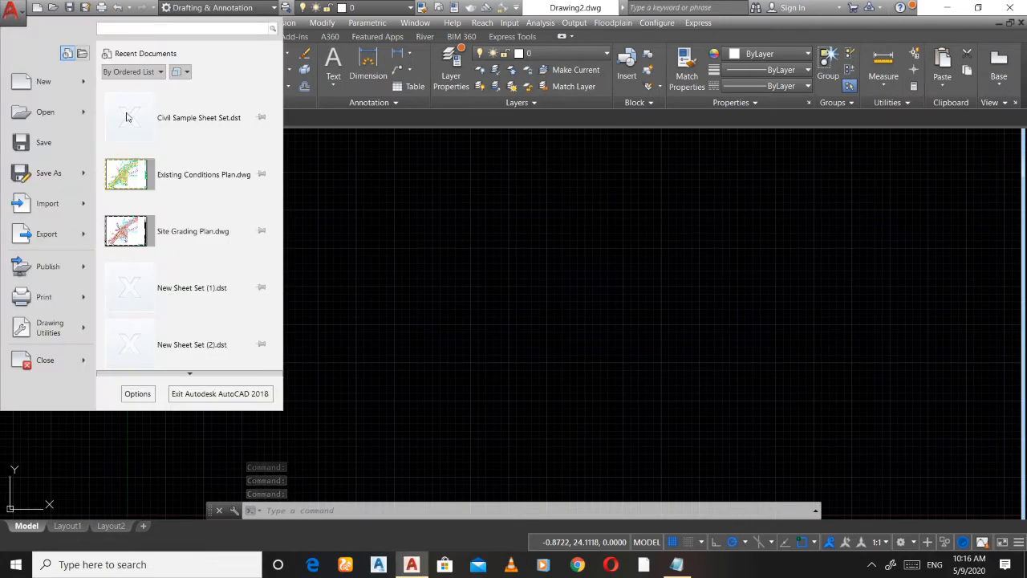
mouse_move(52, 78)
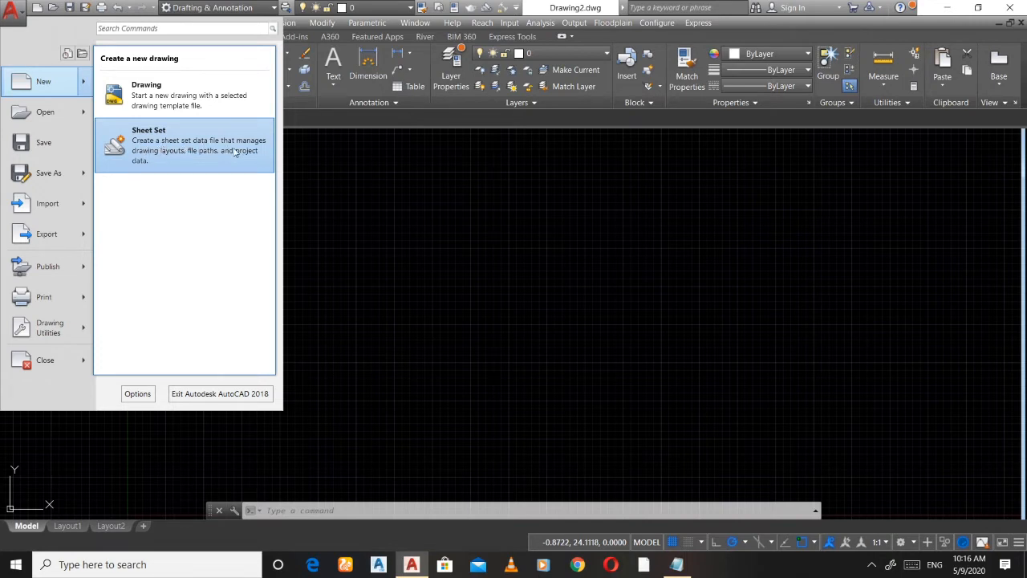
left_click(176, 150)
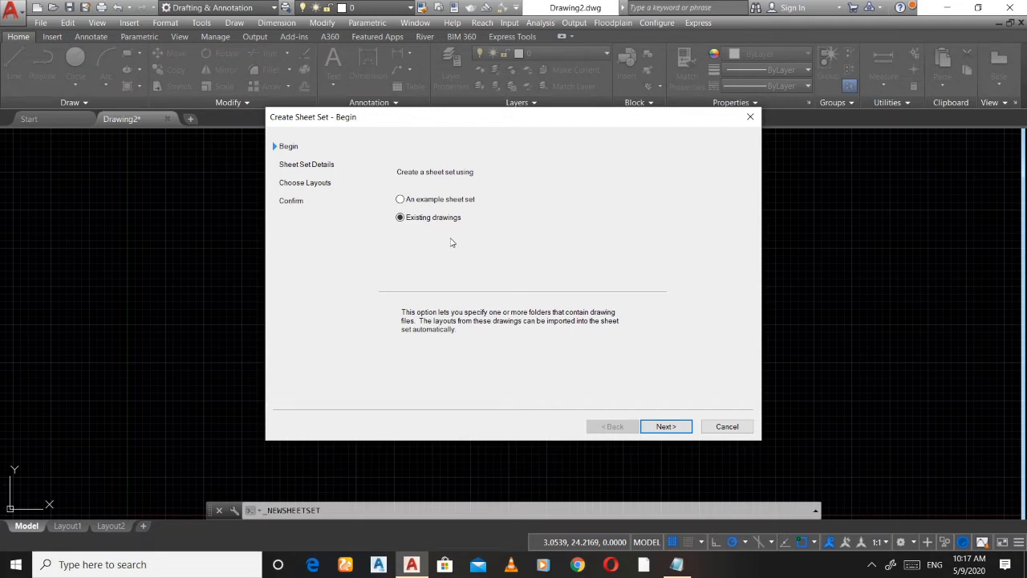
left_click(401, 200)
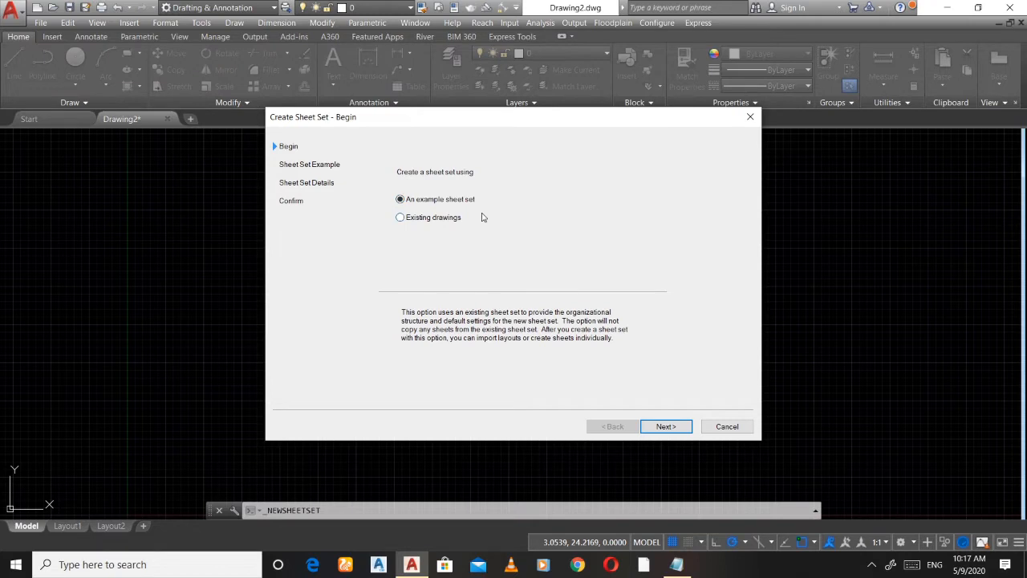
left_click(671, 429)
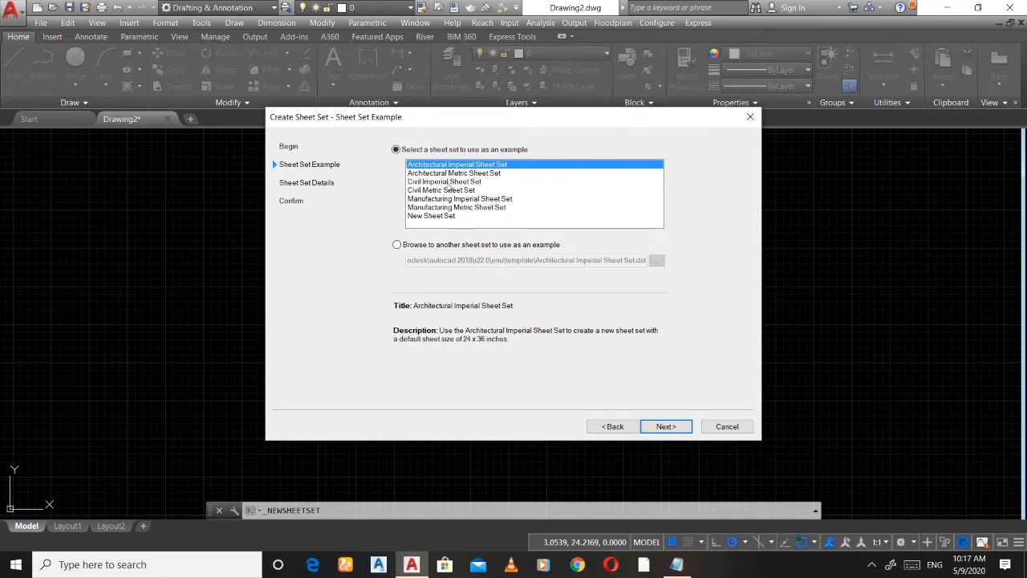
Use the Civil Metric Sheet Set as the example, keep the proposed name and storage details, and finish creating the sheet set
left_click(442, 190)
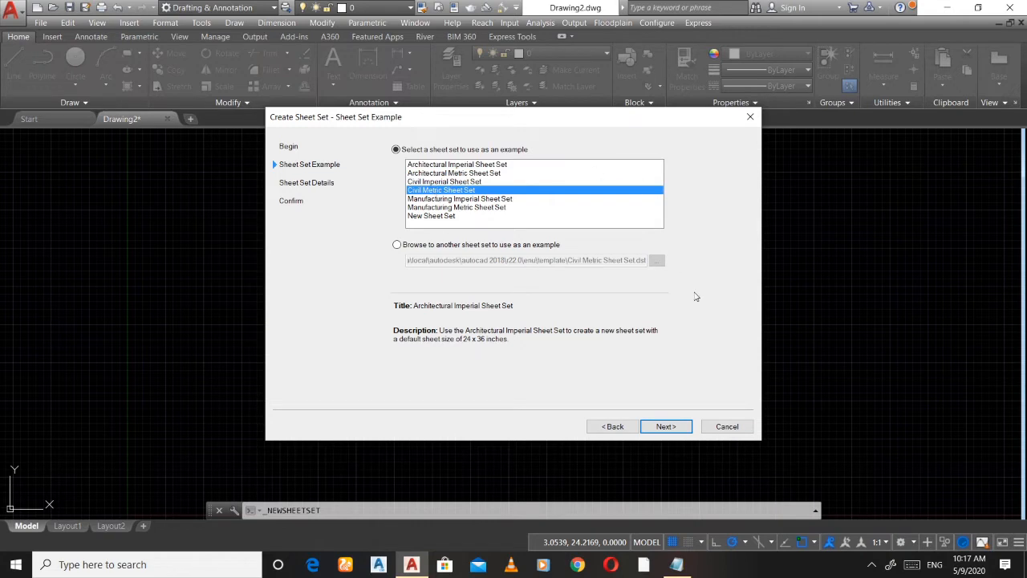
left_click(679, 426)
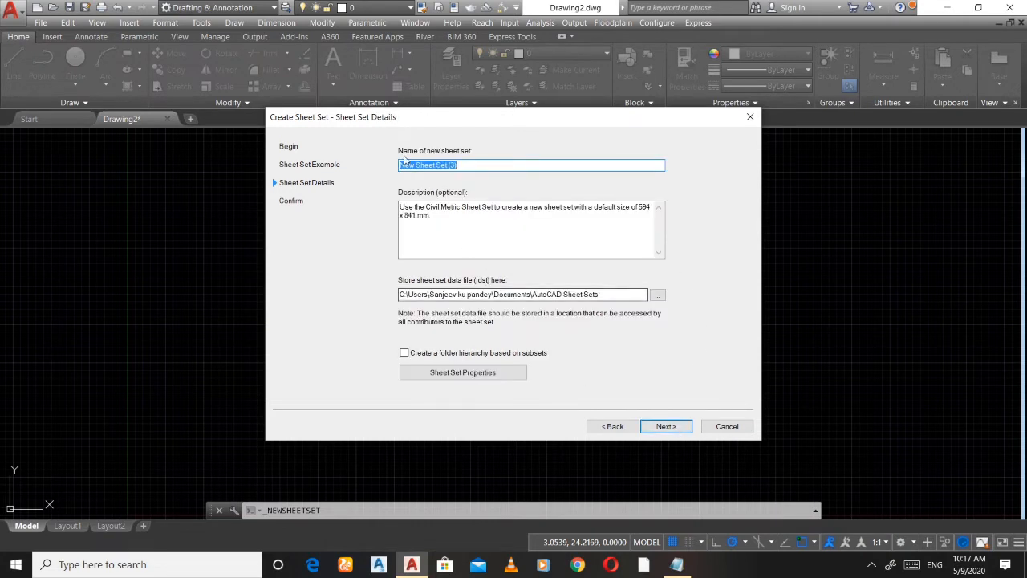
left_click(473, 166)
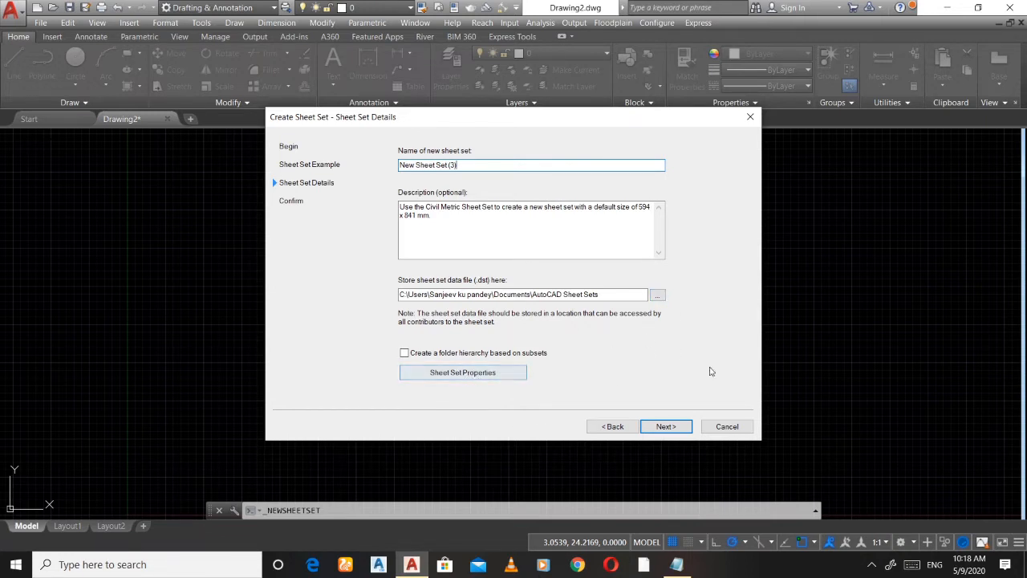
left_click(661, 428)
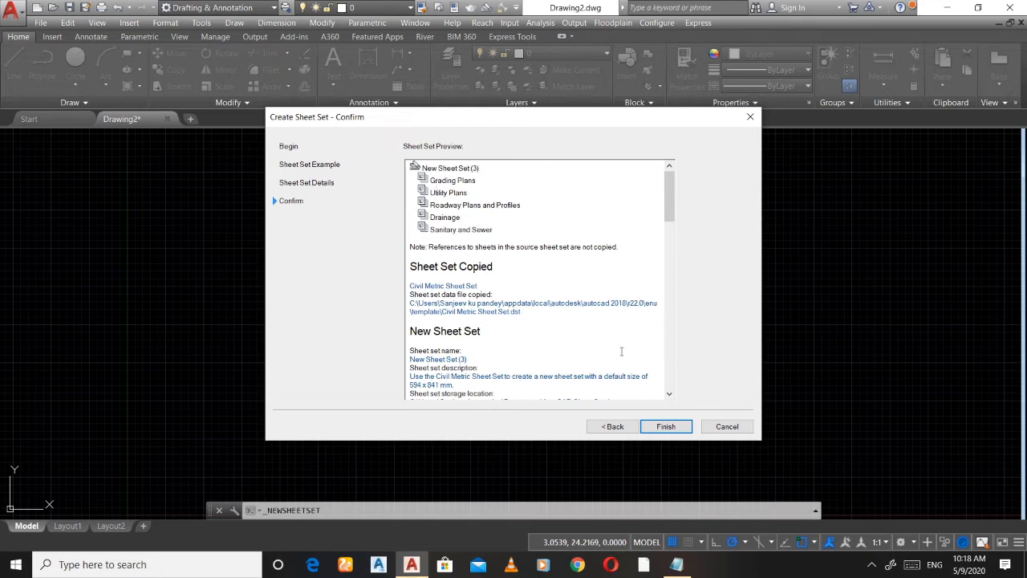
left_click(666, 427)
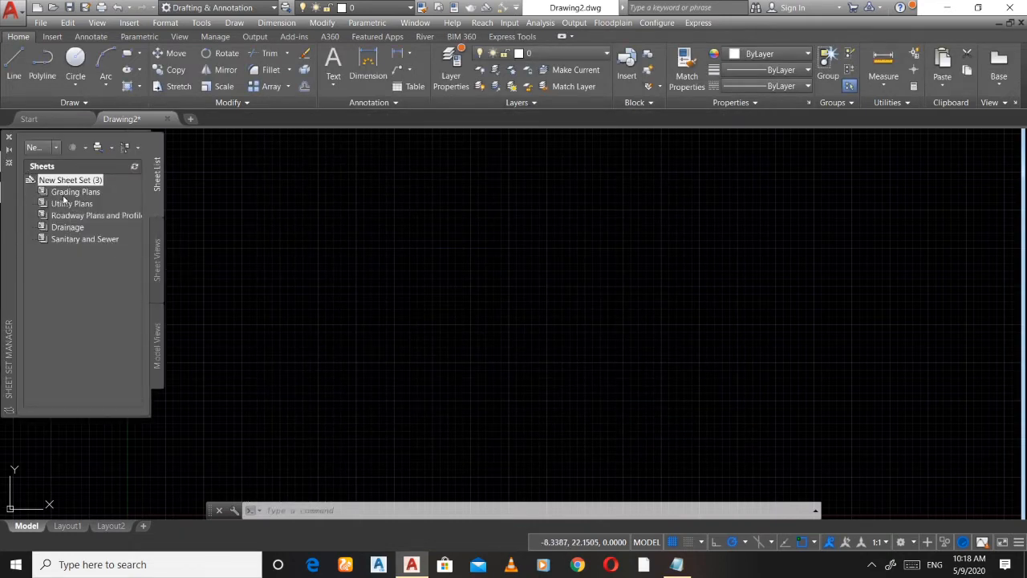
Look through the new sheet set's subsets, from Grading Plans to Sanitary and Sewer, and close the Sheet Set Manager
left_click(68, 193)
right_click(66, 195)
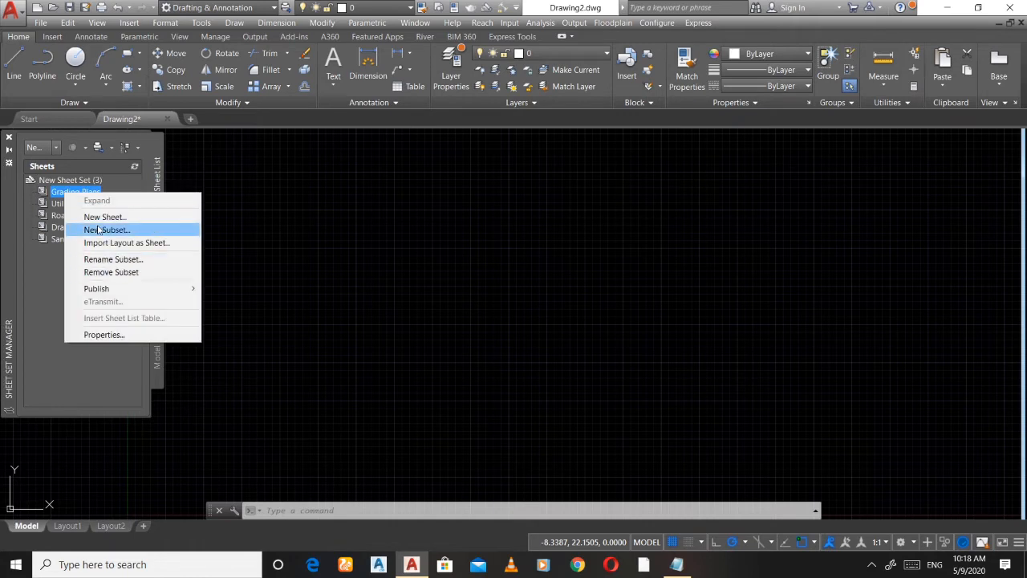
left_click(65, 204)
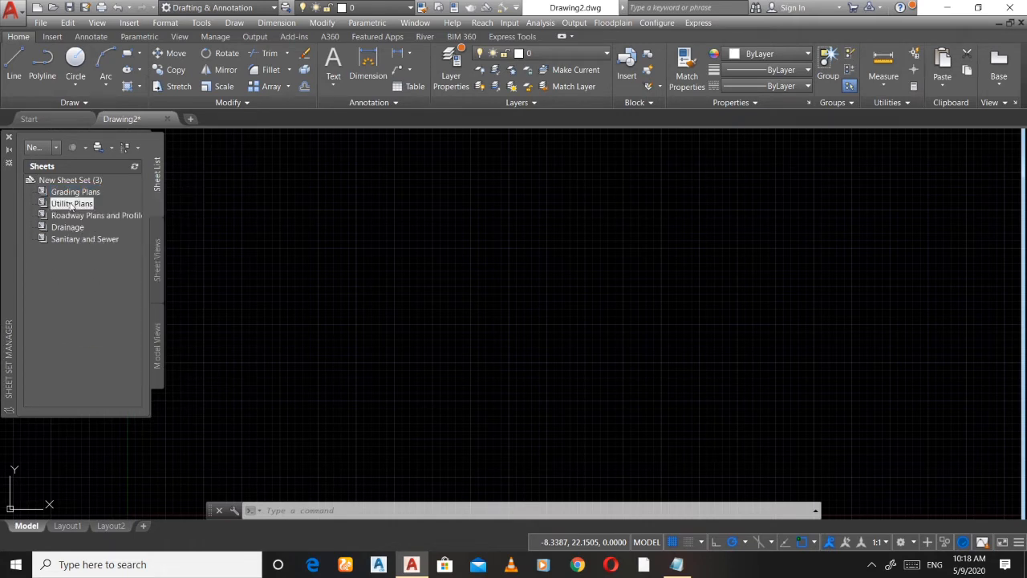
left_click(74, 217)
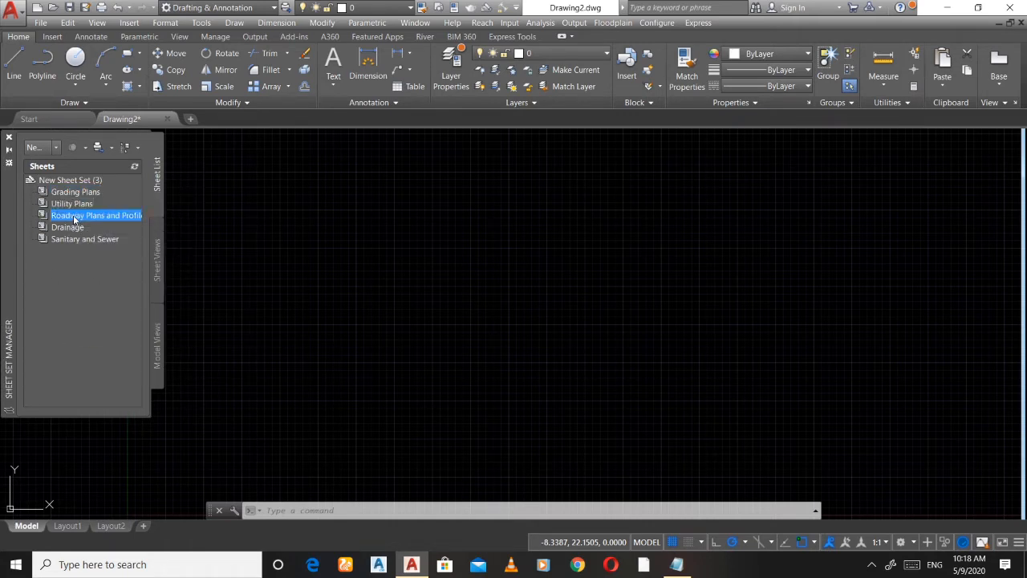
right_click(74, 217)
left_click(63, 258)
left_click(83, 228)
left_click(83, 239)
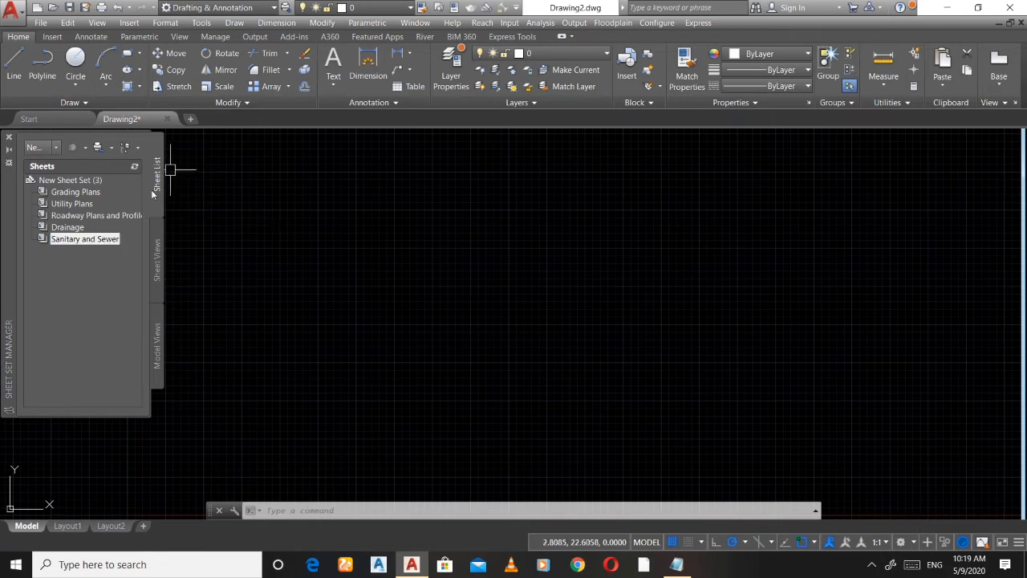
left_click(8, 137)
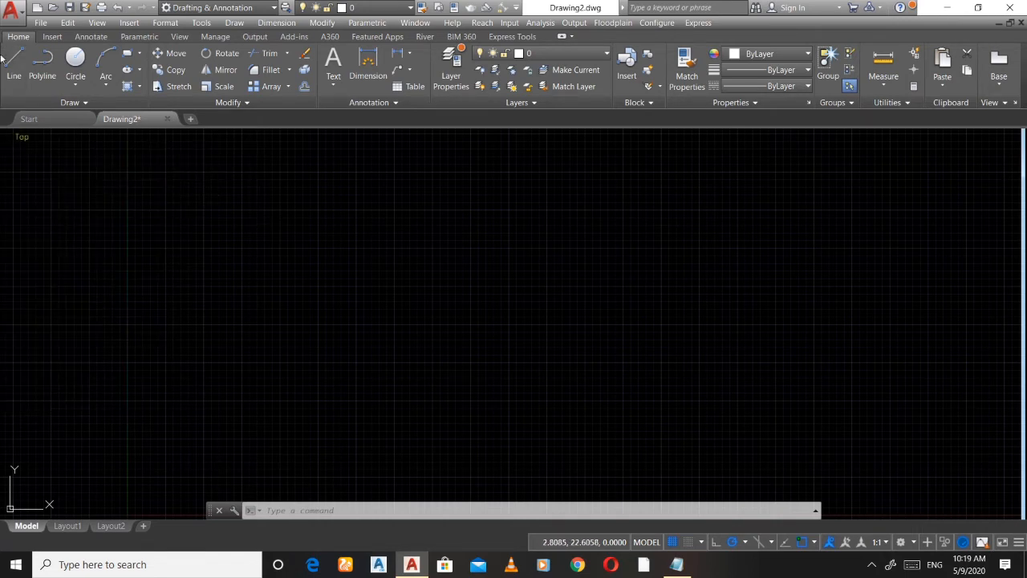
Examine the available options for creating and opening files, including drawings, sheet sets, DGN files and sample files
left_click(15, 9)
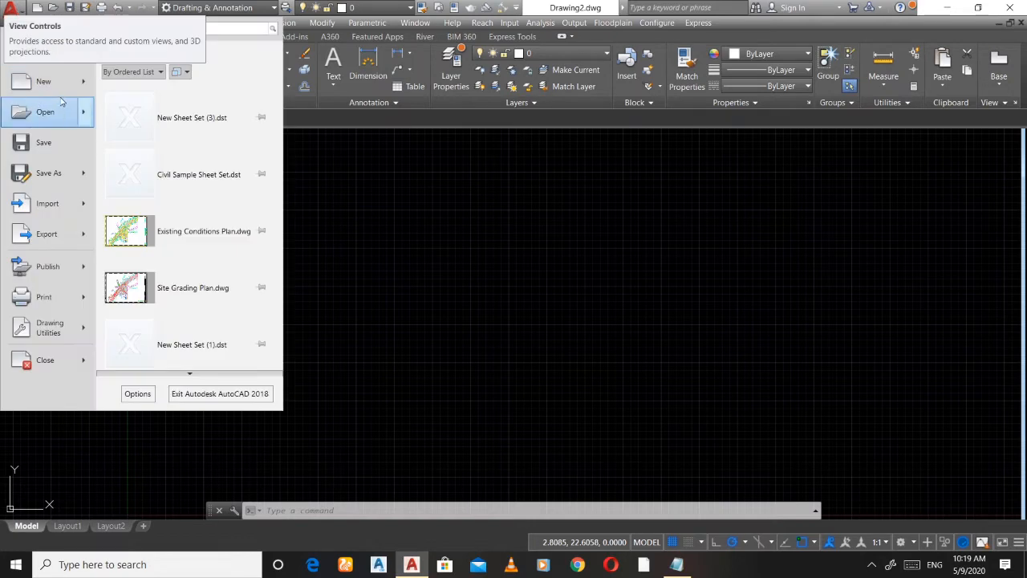
mouse_move(58, 81)
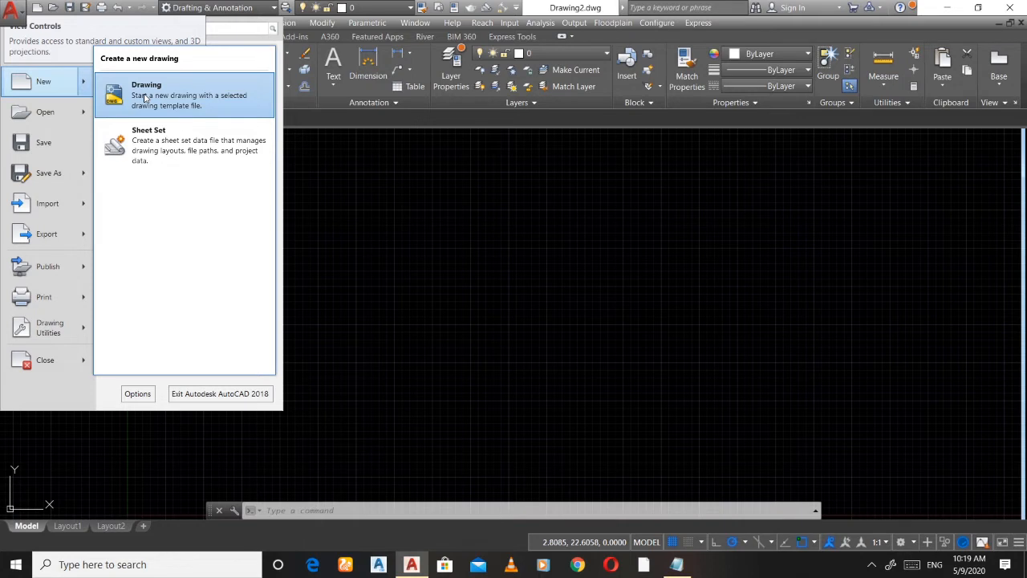
mouse_move(38, 122)
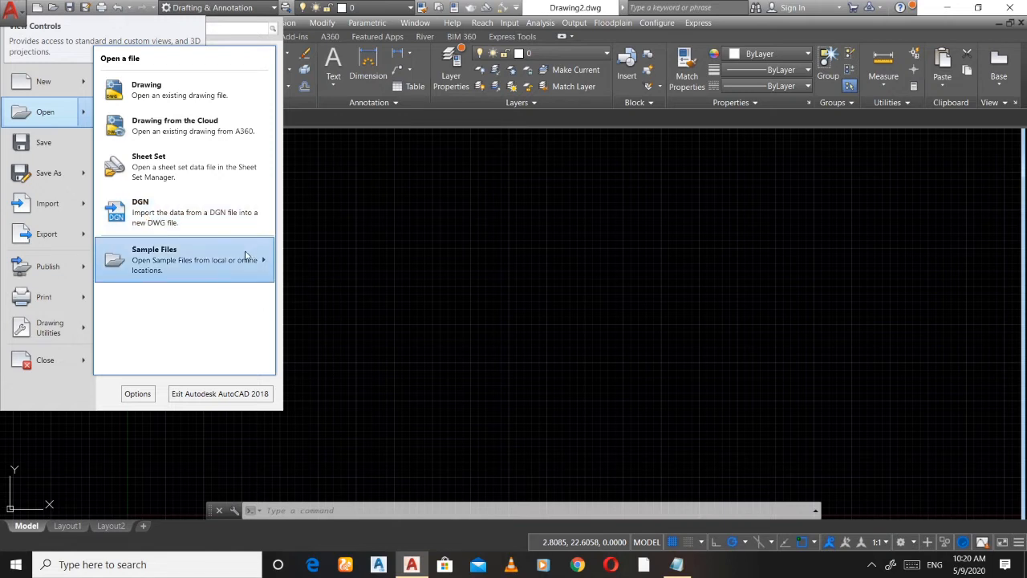
mouse_move(209, 244)
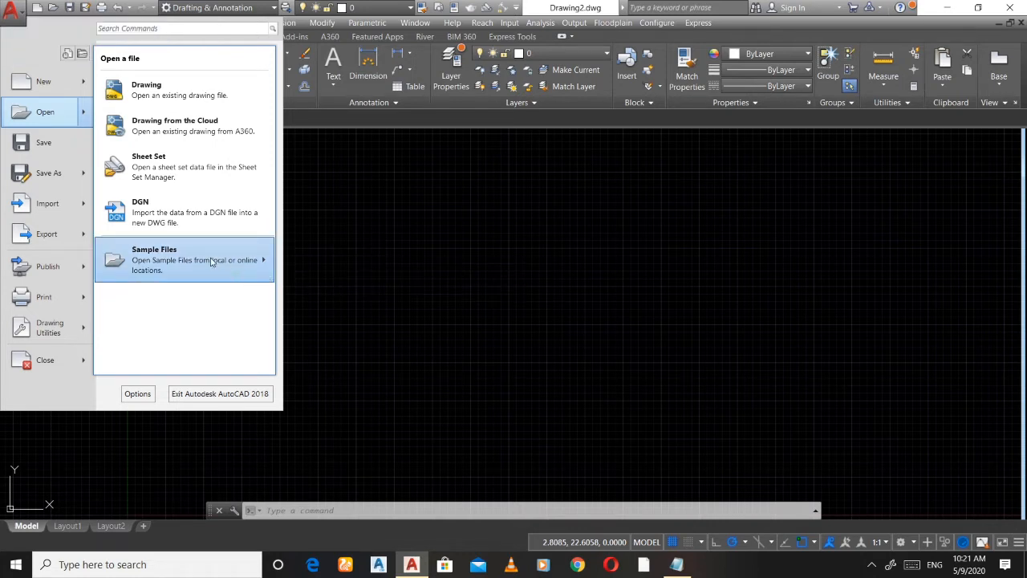
mouse_move(211, 263)
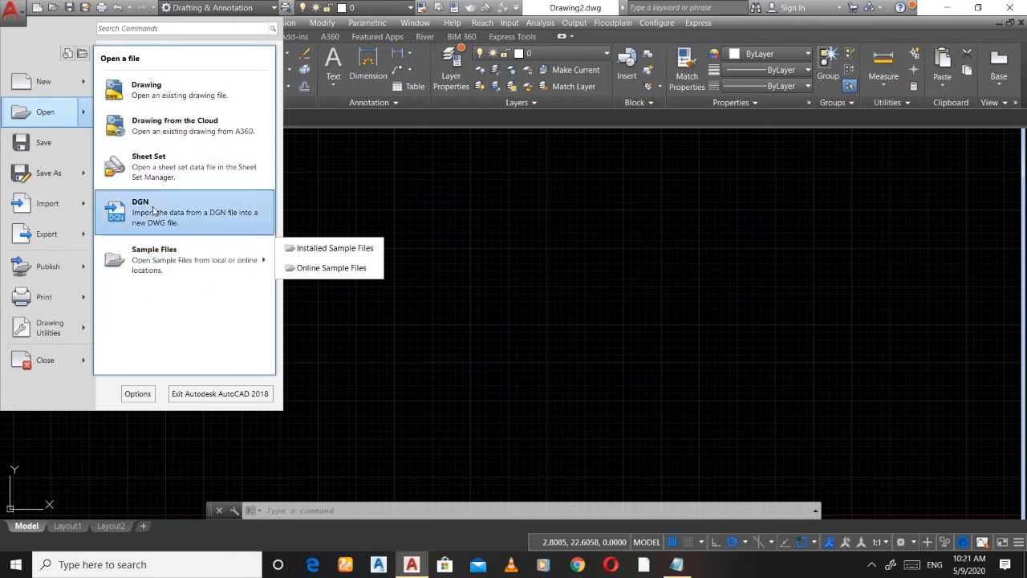
mouse_move(46, 83)
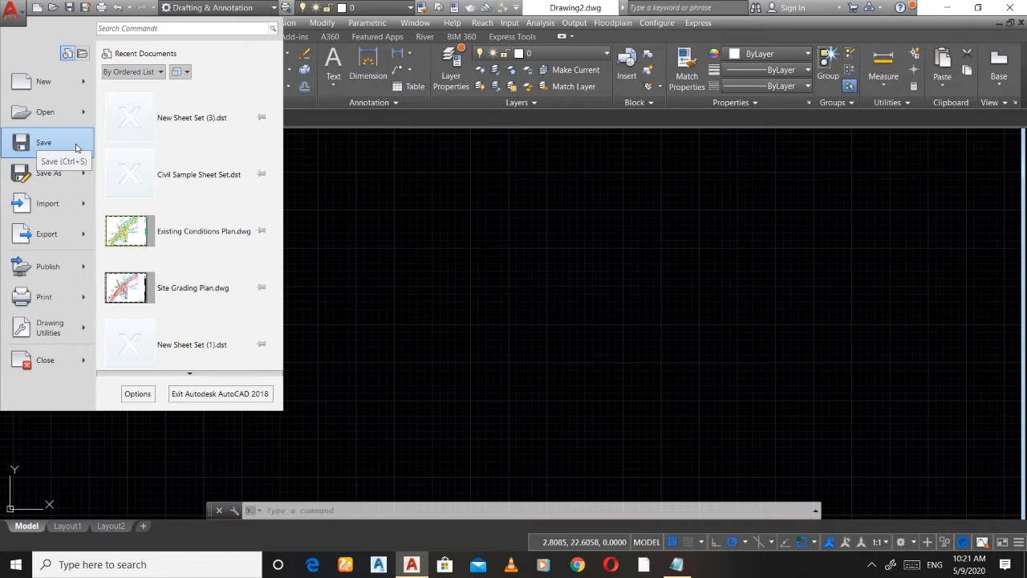
Save the drawing to the Desktop as "chapter 01" and switch off the grid display
left_click(57, 145)
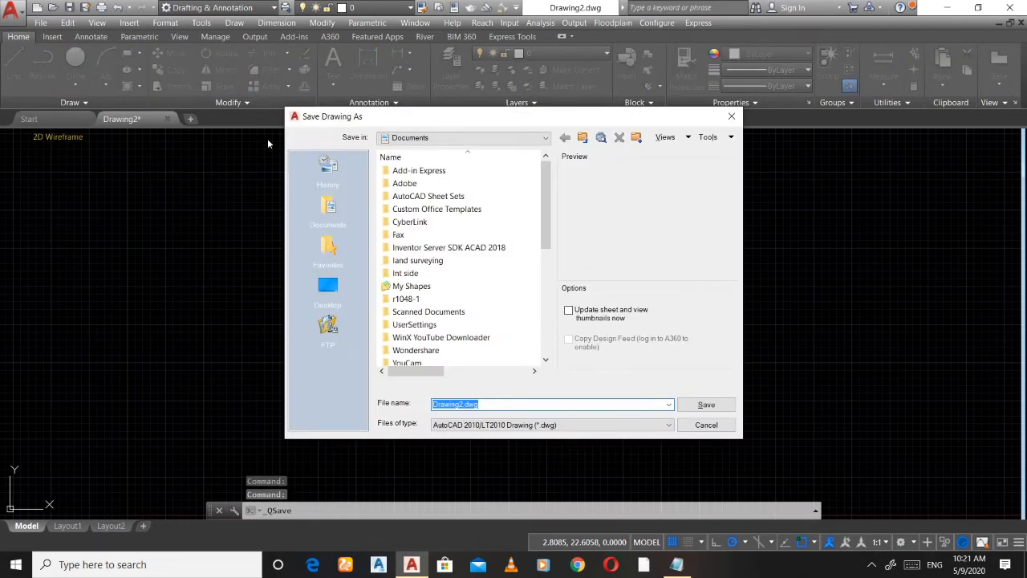
left_click(329, 290)
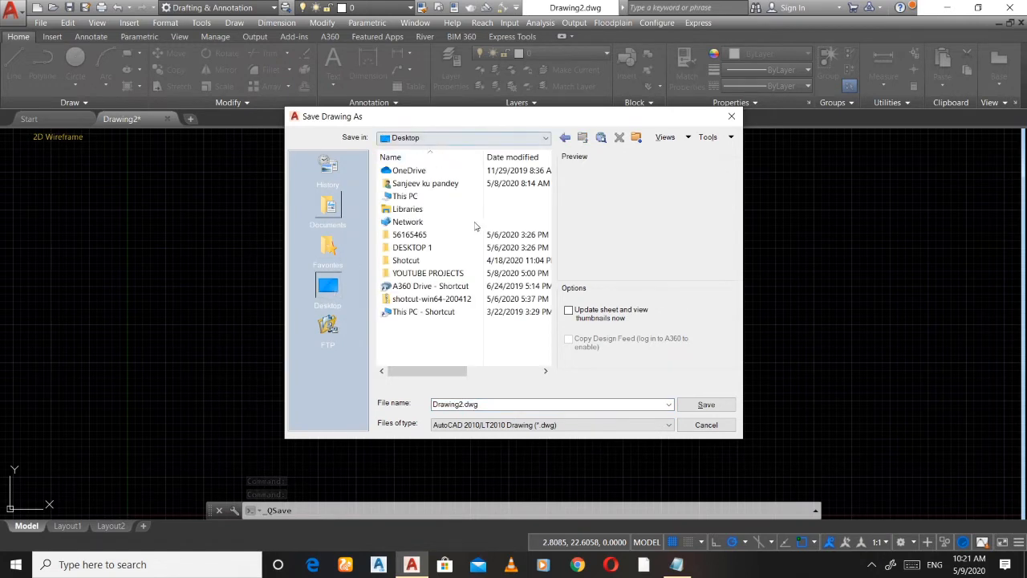
left_click_drag(479, 403, 427, 412)
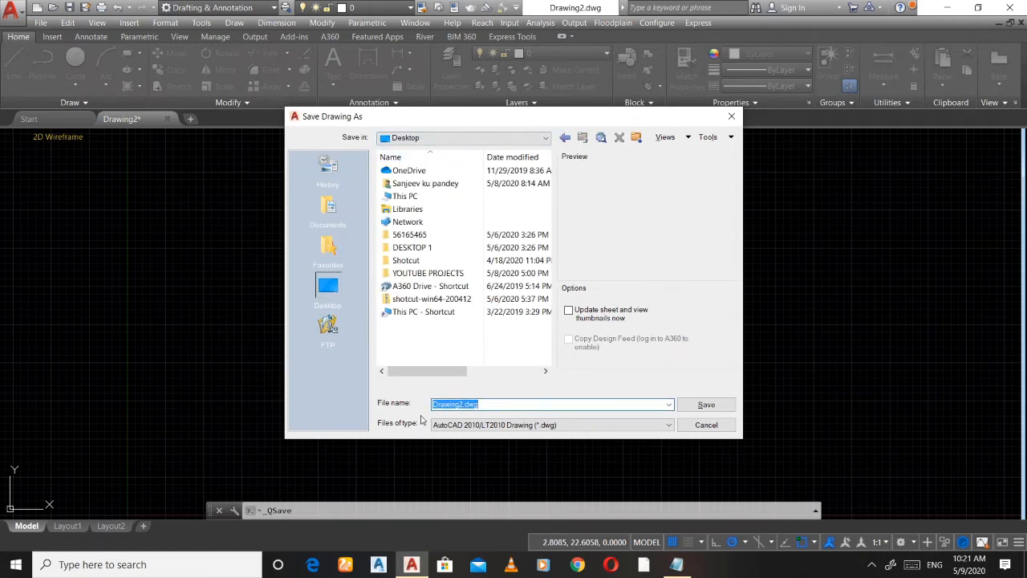
type("chapter 01")
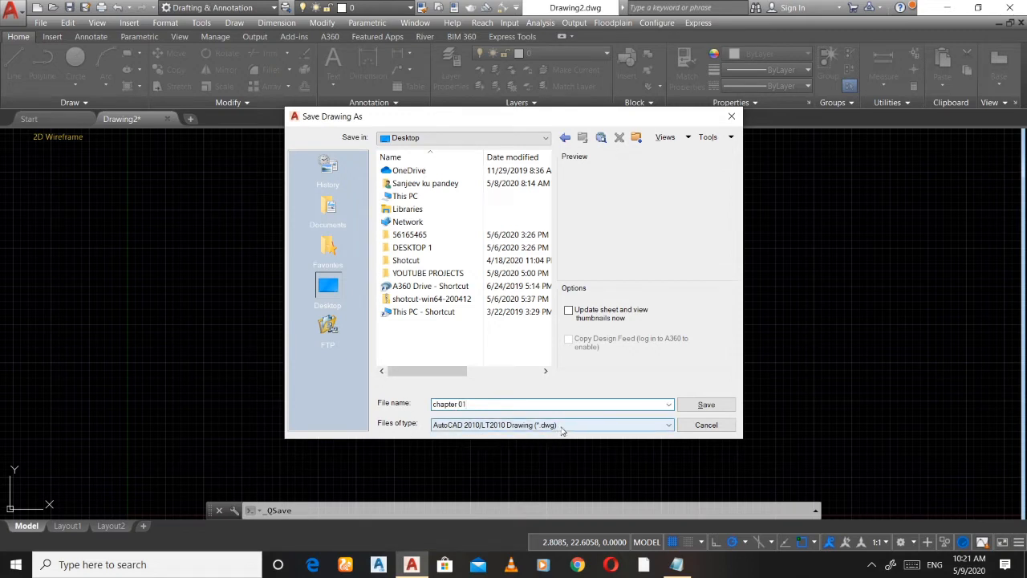
left_click(710, 408)
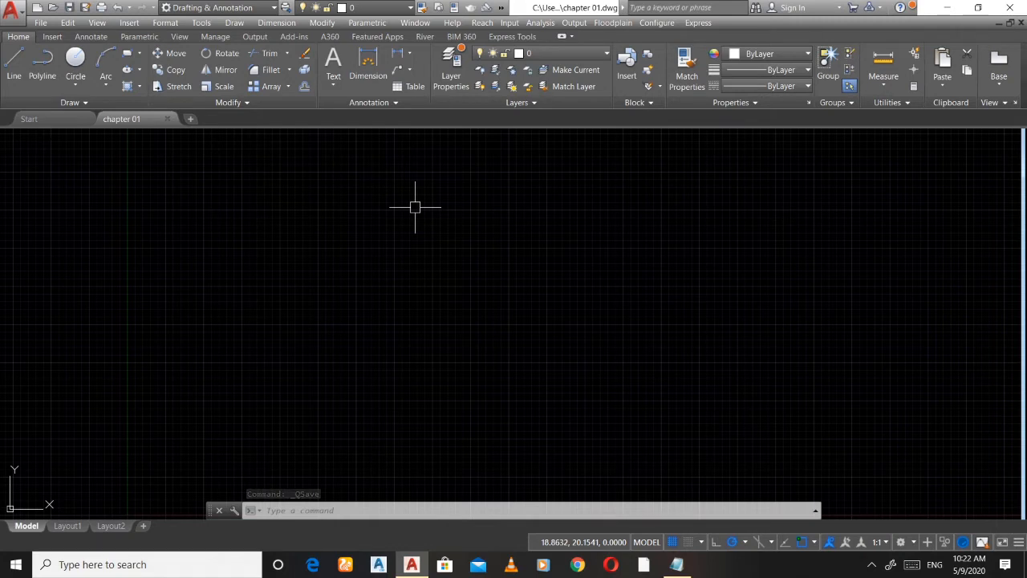
key("F7")
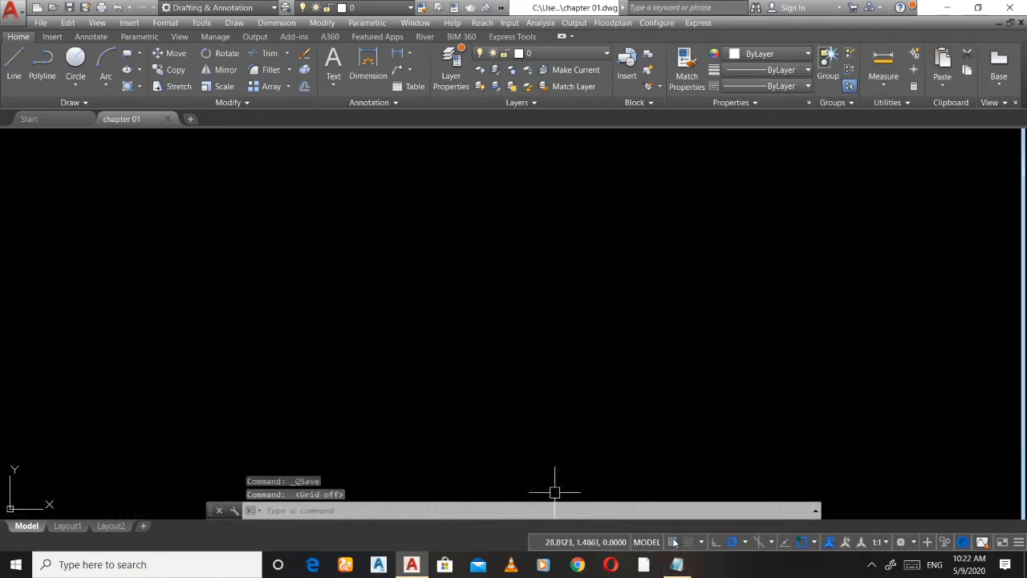
left_click(11, 10)
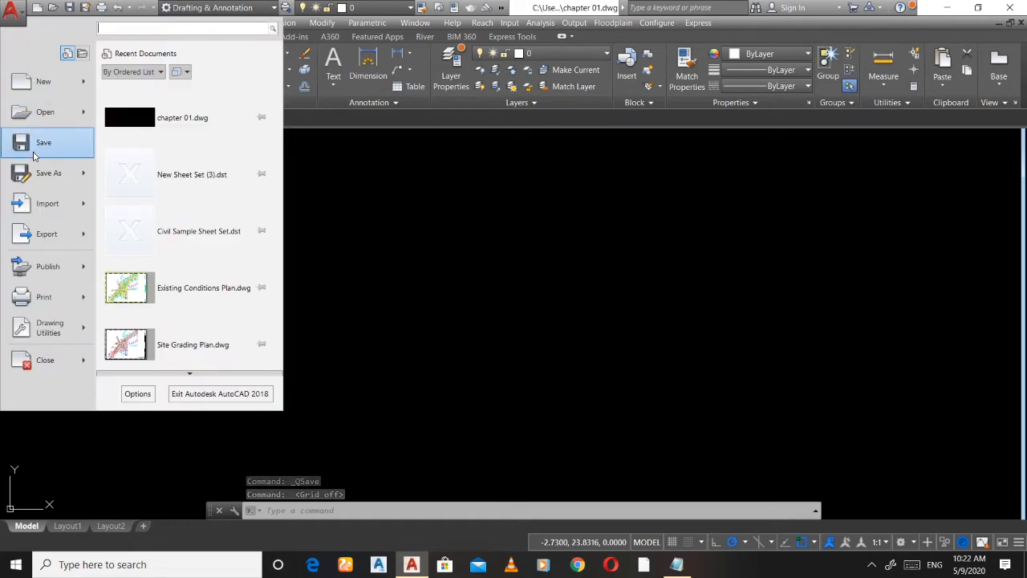
mouse_move(29, 175)
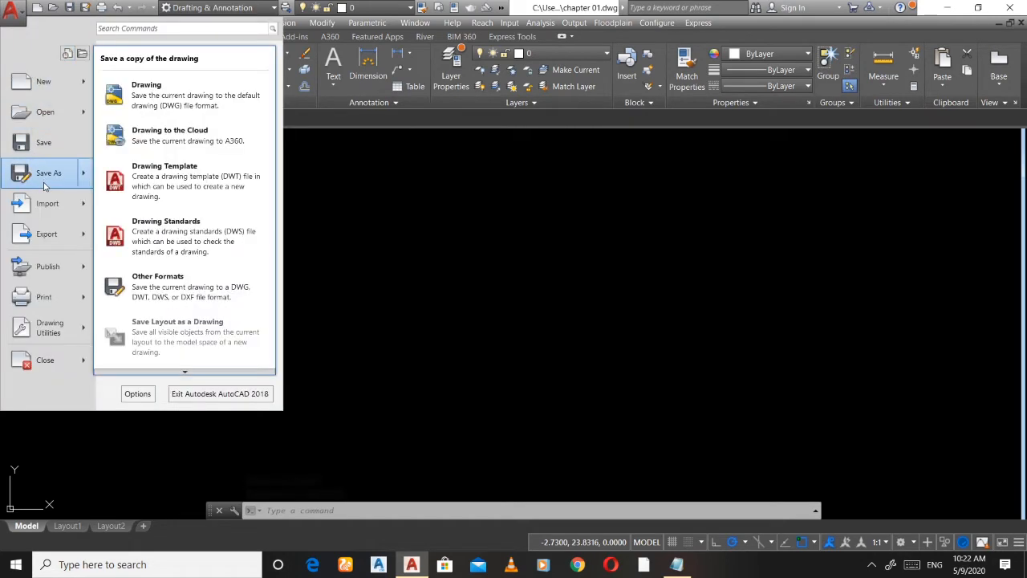
left_click(871, 564)
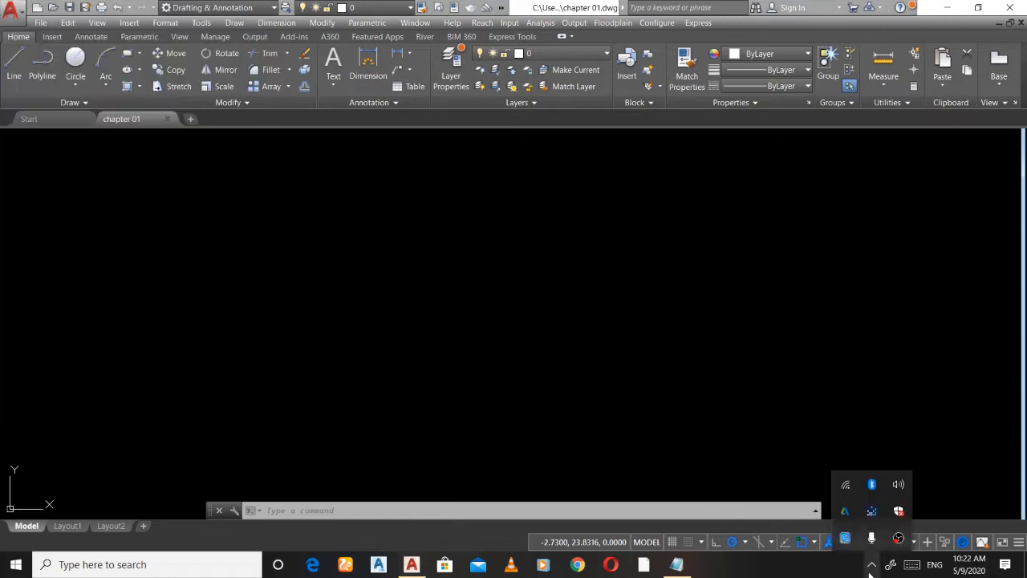
left_click(650, 381)
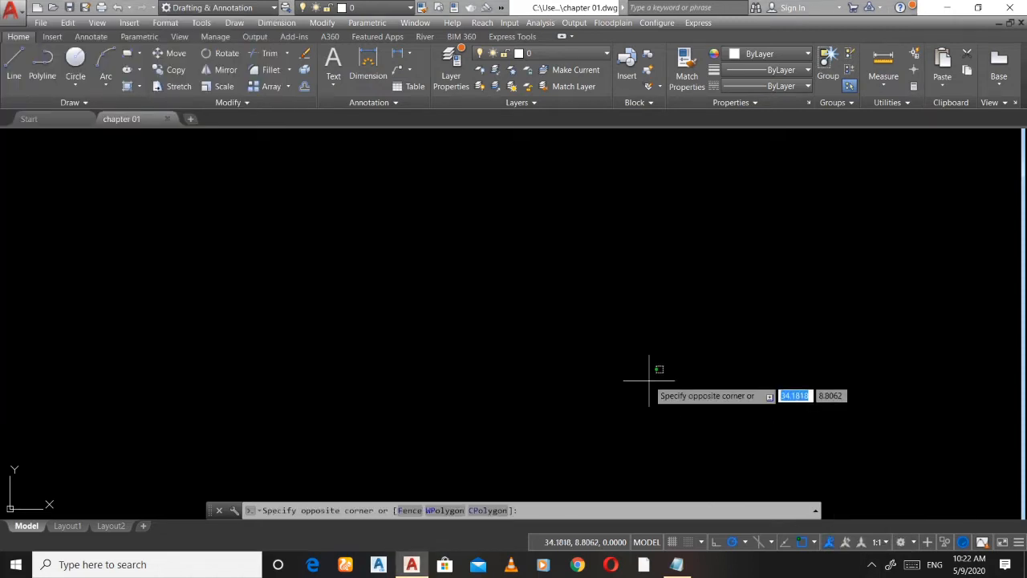
left_click(268, 200)
scroll(280, 232, "down", 4)
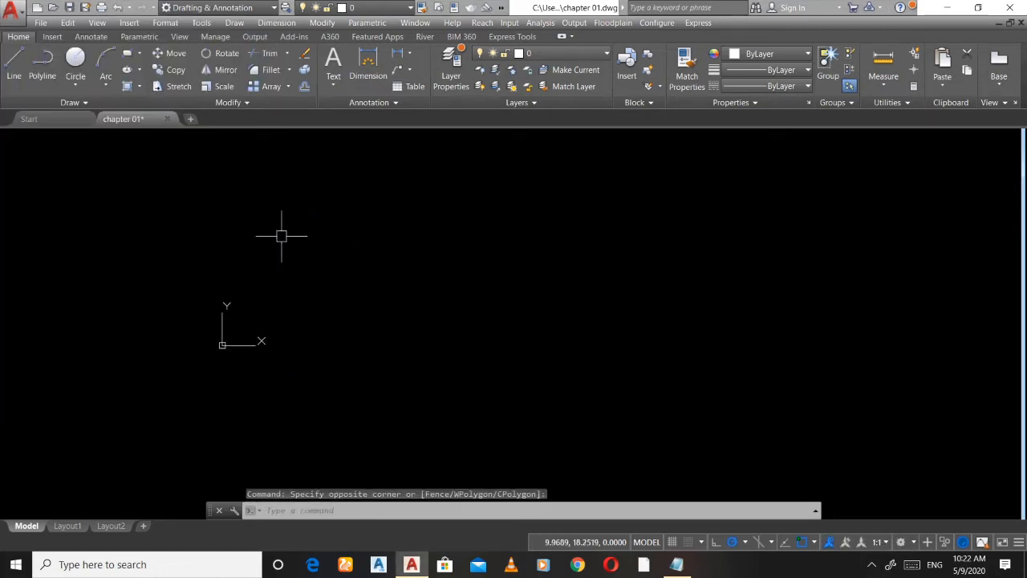
Examine the options for saving a copy of the drawing, including template, standards, other formats and layout as a drawing
left_click(16, 12)
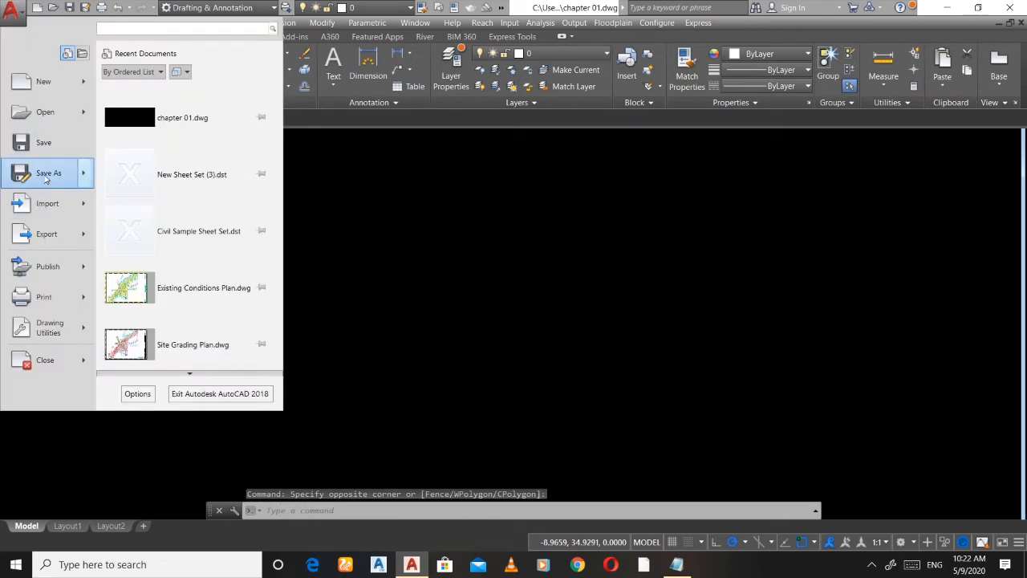
mouse_move(45, 180)
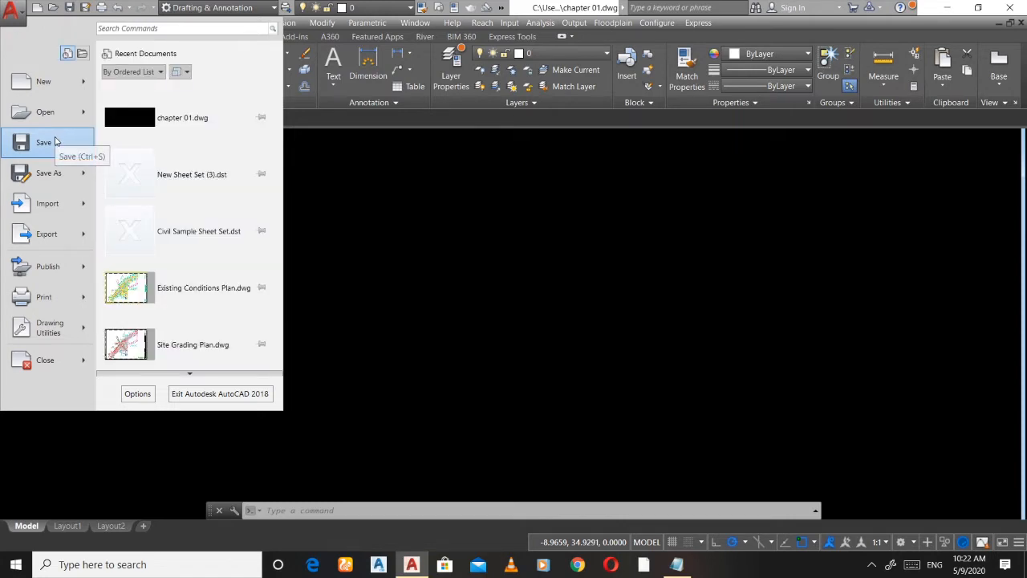
mouse_move(54, 164)
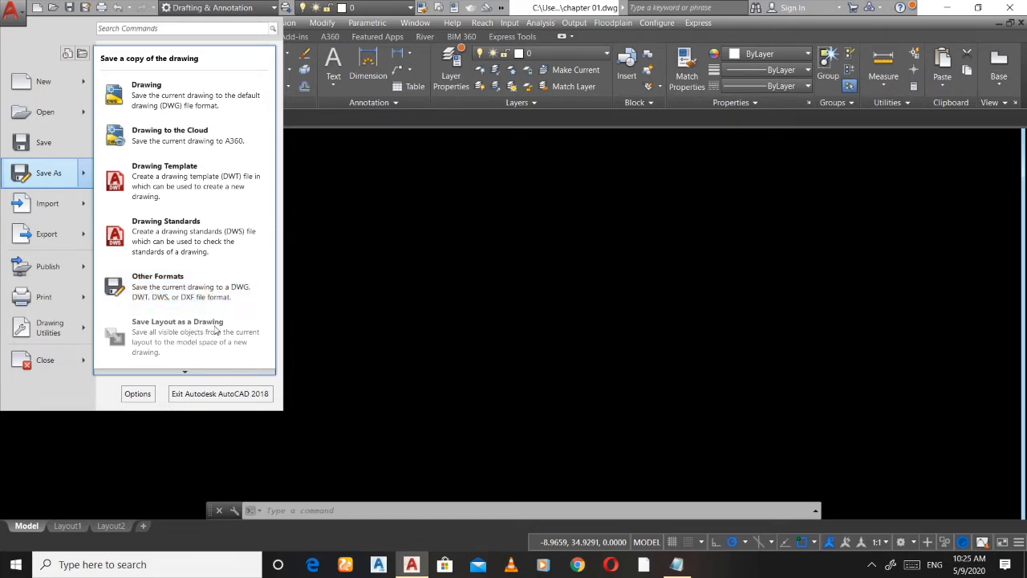
scroll(215, 329, "down", 1)
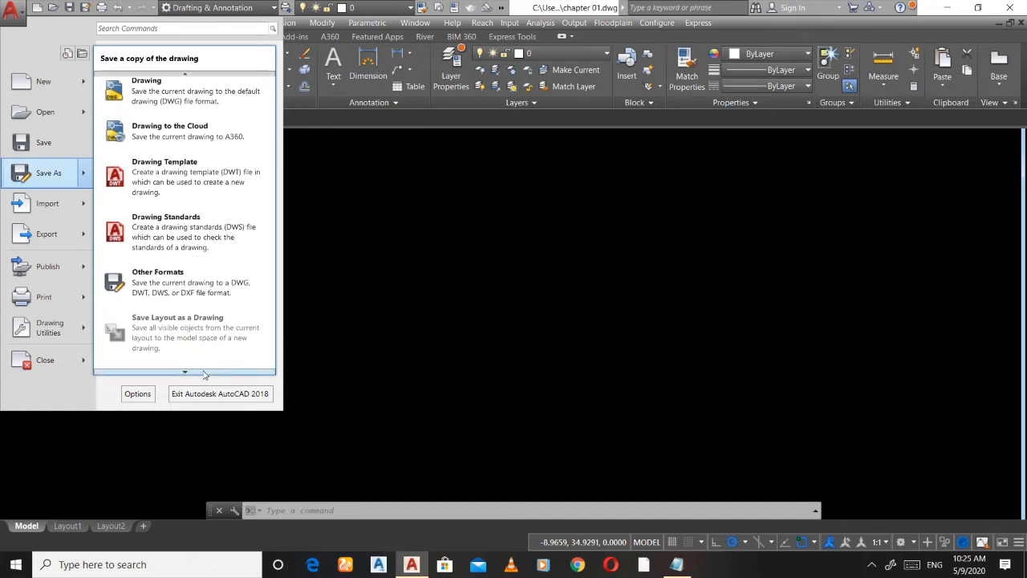
left_click(372, 199)
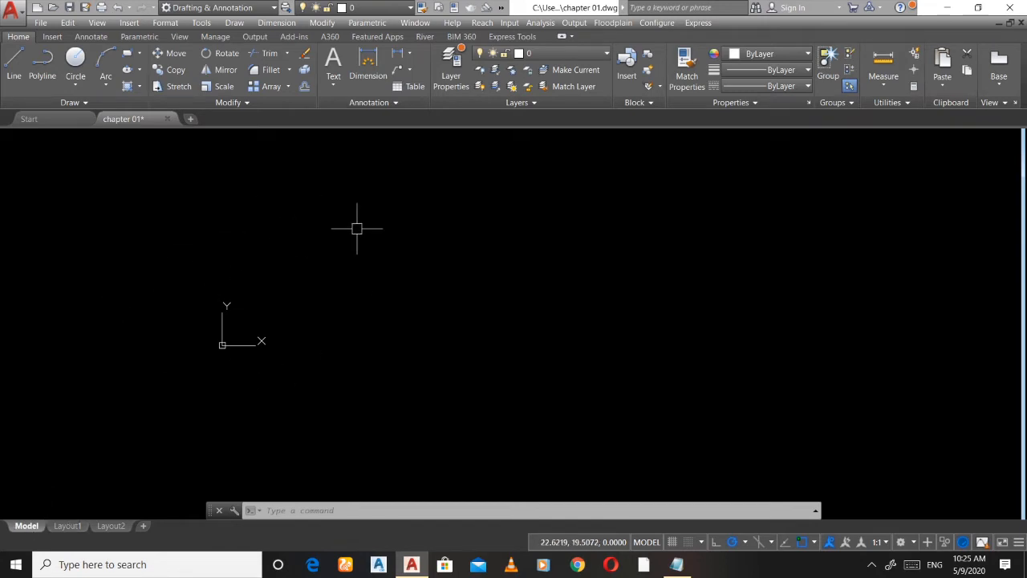
View the Layout1 and Layout2 sheets and return to model space
left_click(69, 526)
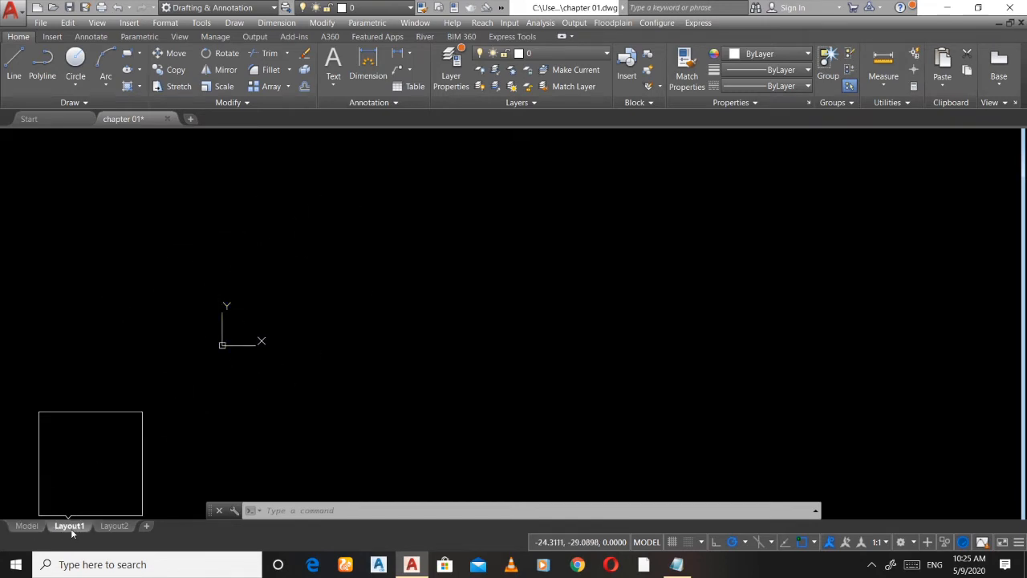
scroll(214, 335, "down", 3)
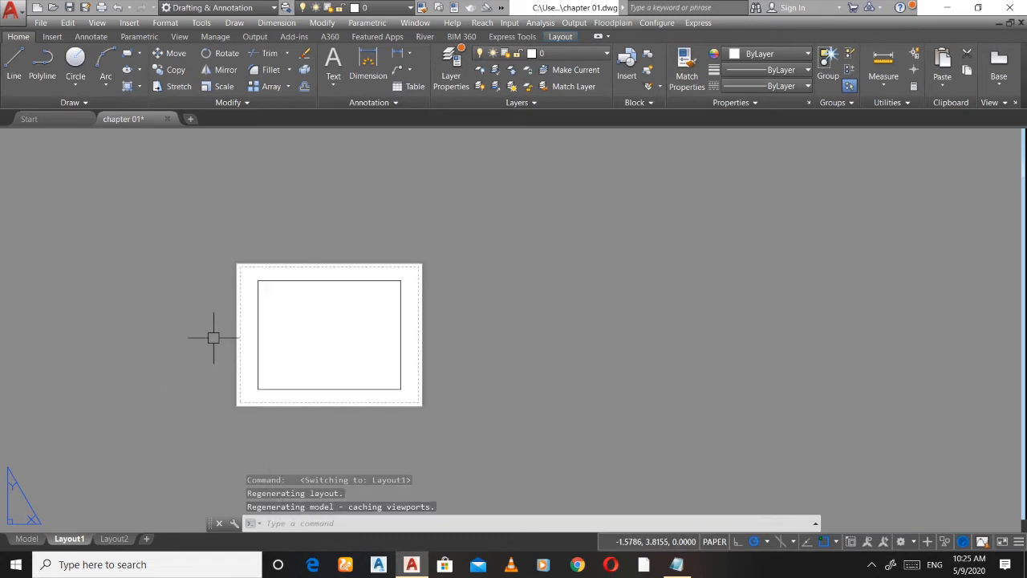
scroll(225, 343, "up", 3)
scroll(270, 325, "down", 2)
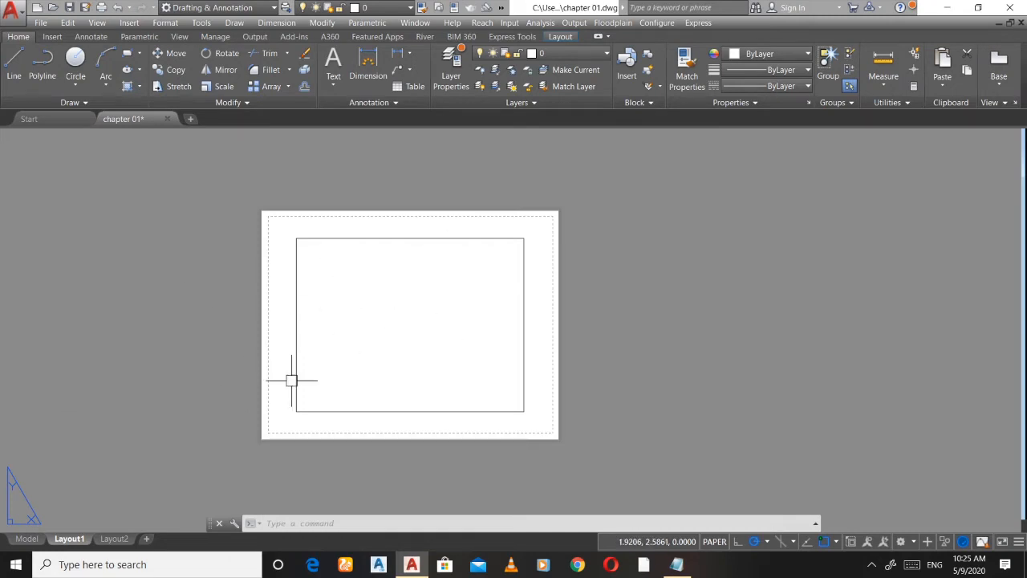
mouse_move(73, 543)
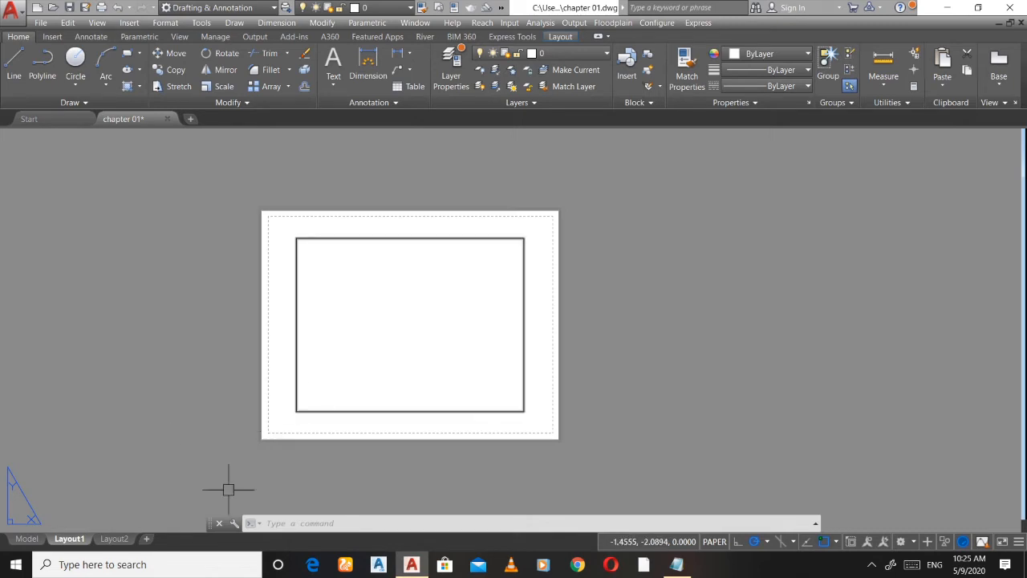
left_click(108, 544)
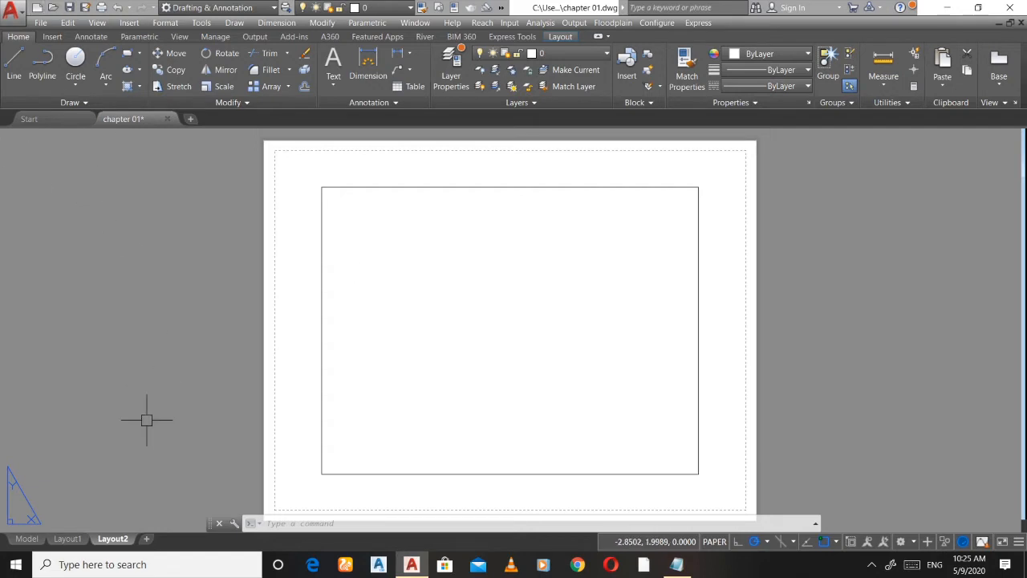
left_click(26, 539)
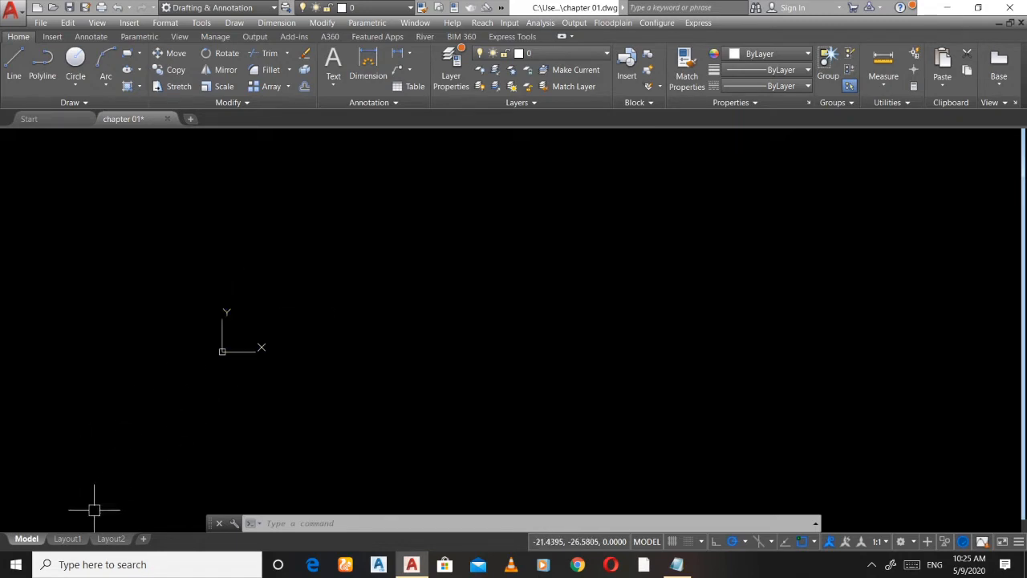
Examine the dialog for saving Layout1 as a model space drawing, and close it without saving
left_click(69, 538)
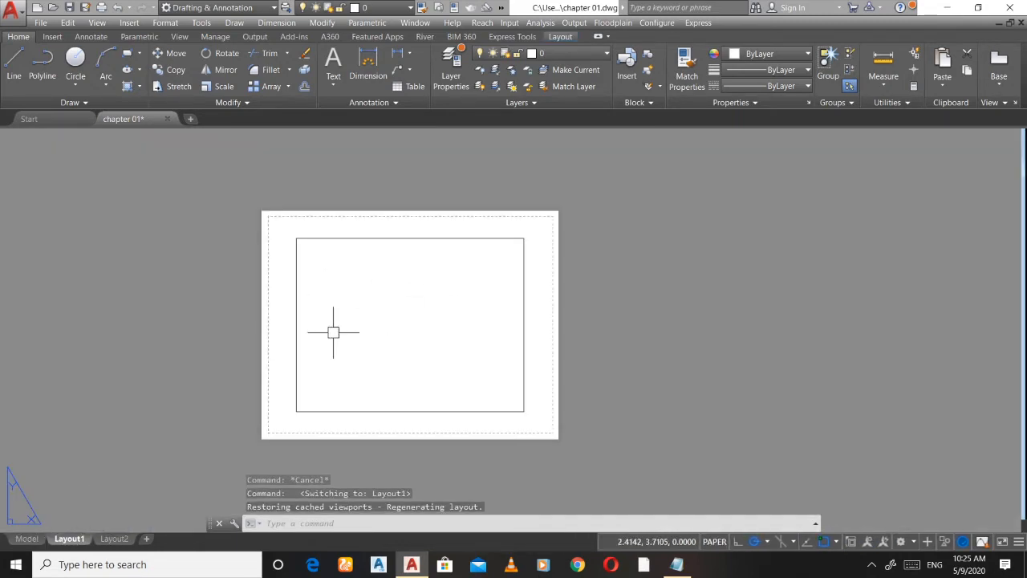
left_click(11, 10)
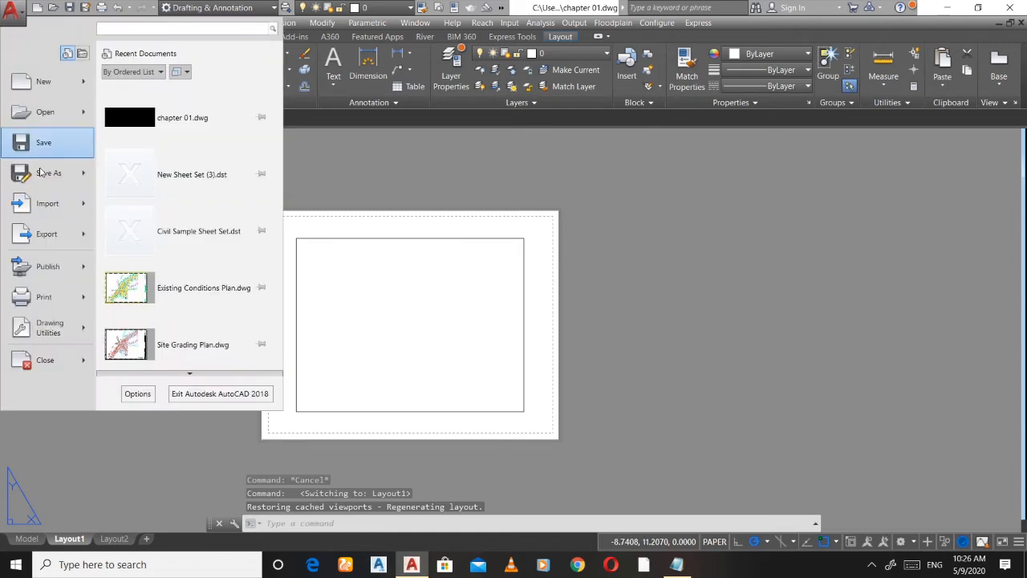
mouse_move(48, 175)
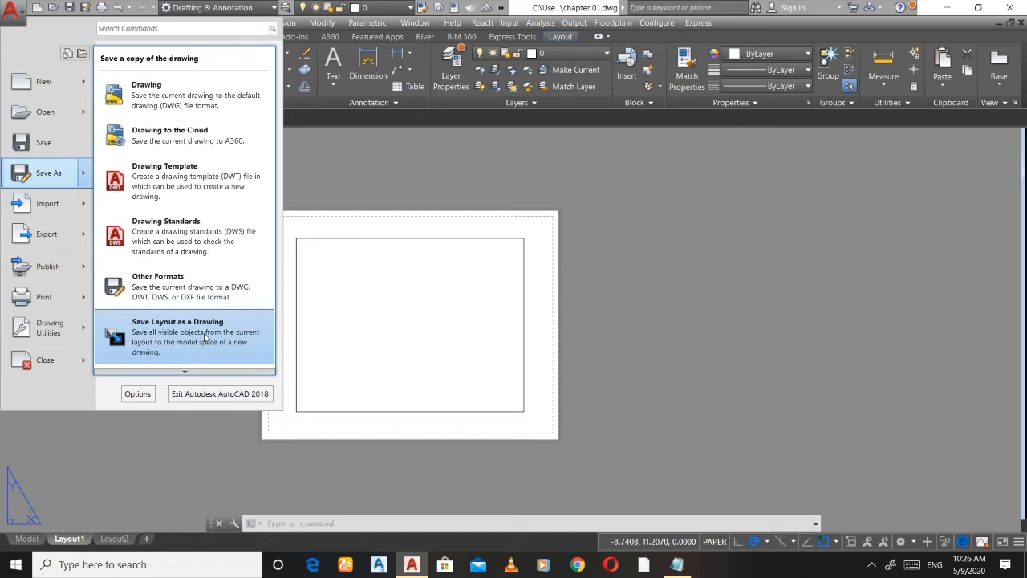
left_click(205, 336)
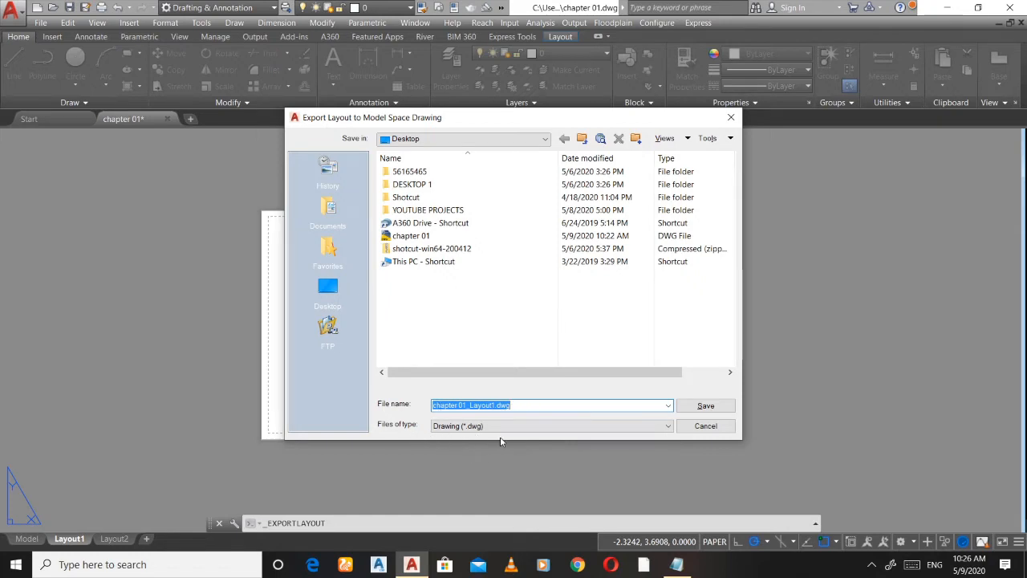
left_click(706, 426)
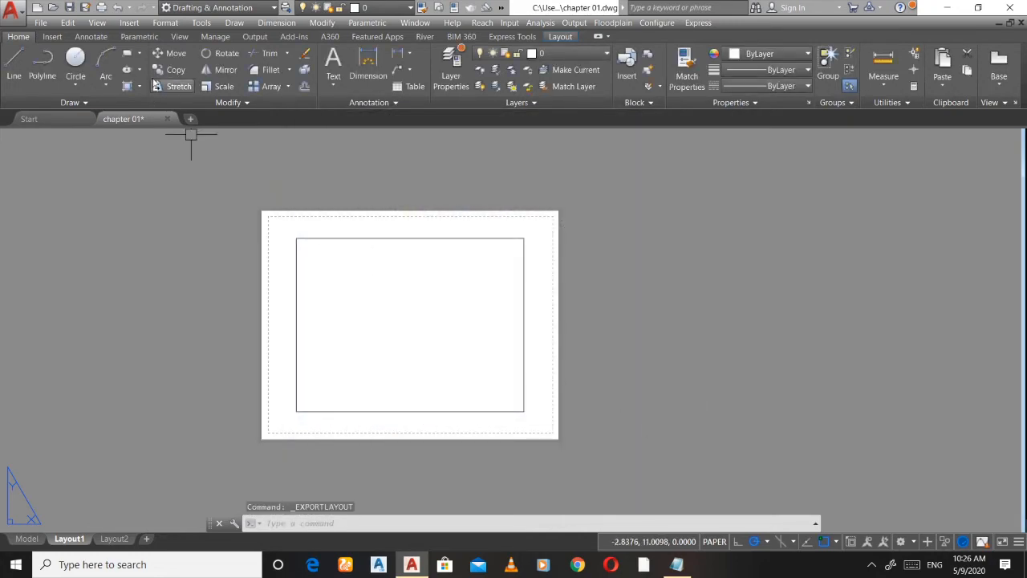
Review the file formats available for importing data and for exporting the drawing
left_click(11, 9)
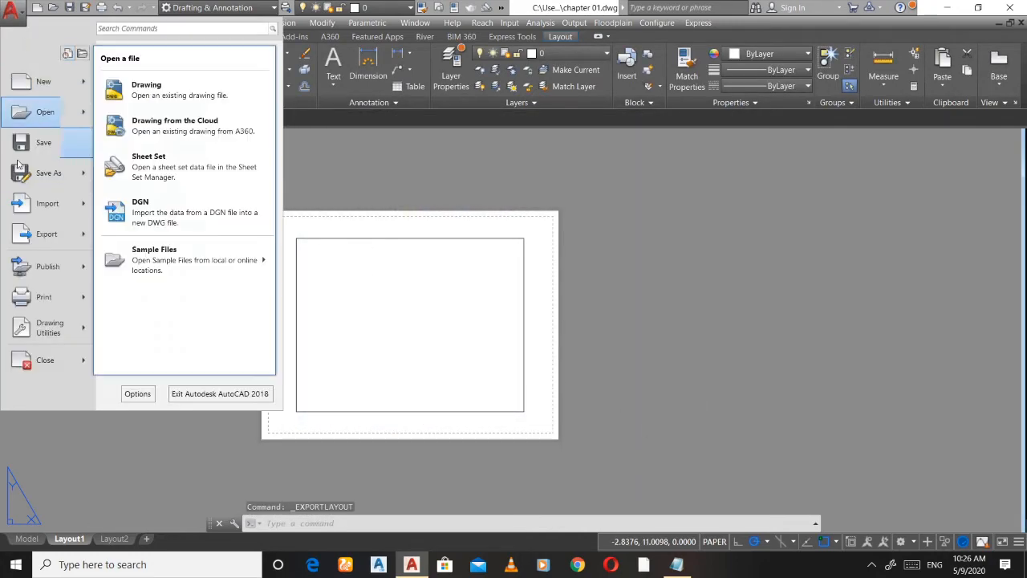
mouse_move(54, 211)
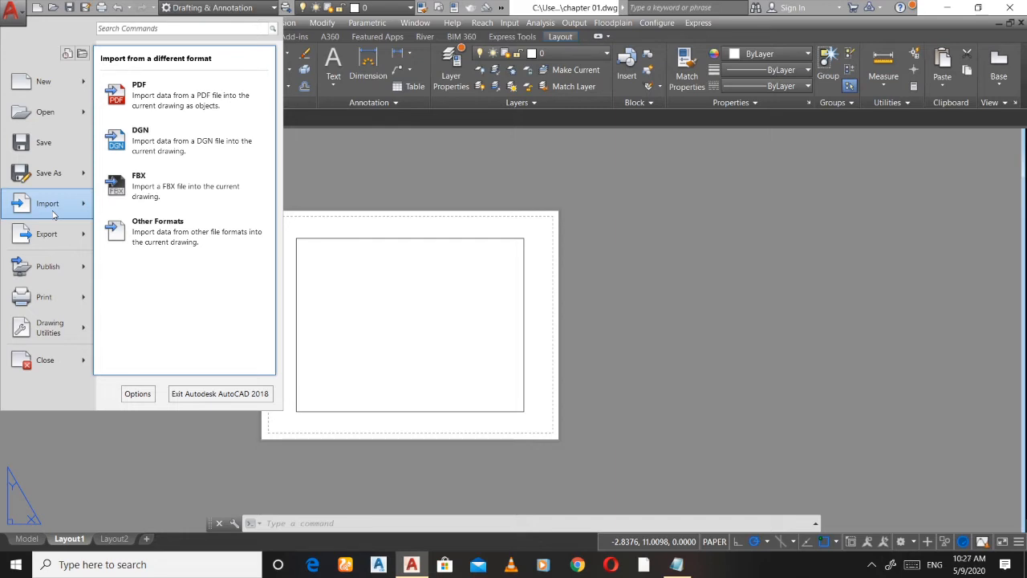
mouse_move(50, 233)
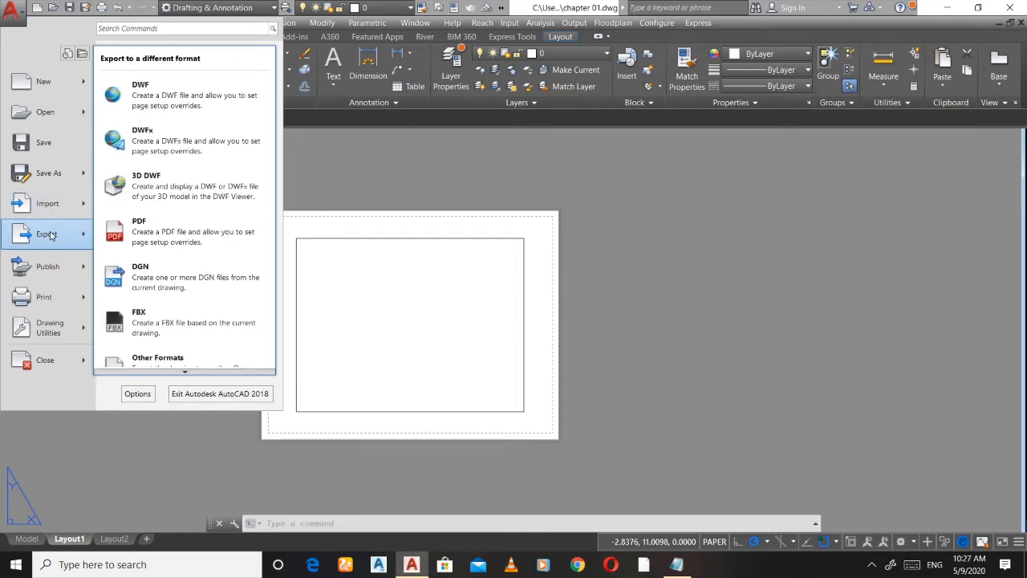
left_click(409, 150)
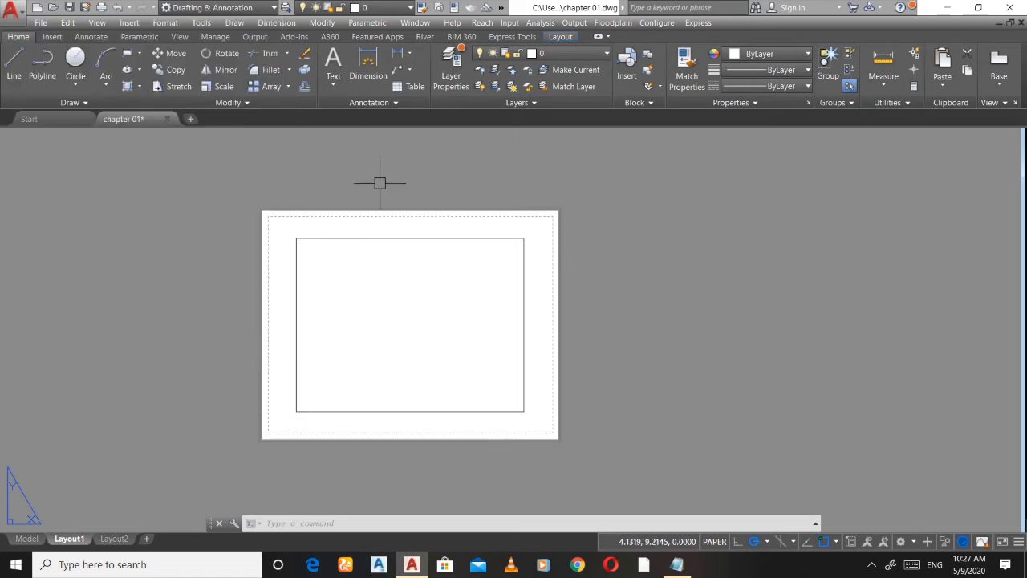
In model space, draw a closed, irregular four-sided outline with lines, making its lower edge about 31 units long
left_click(27, 539)
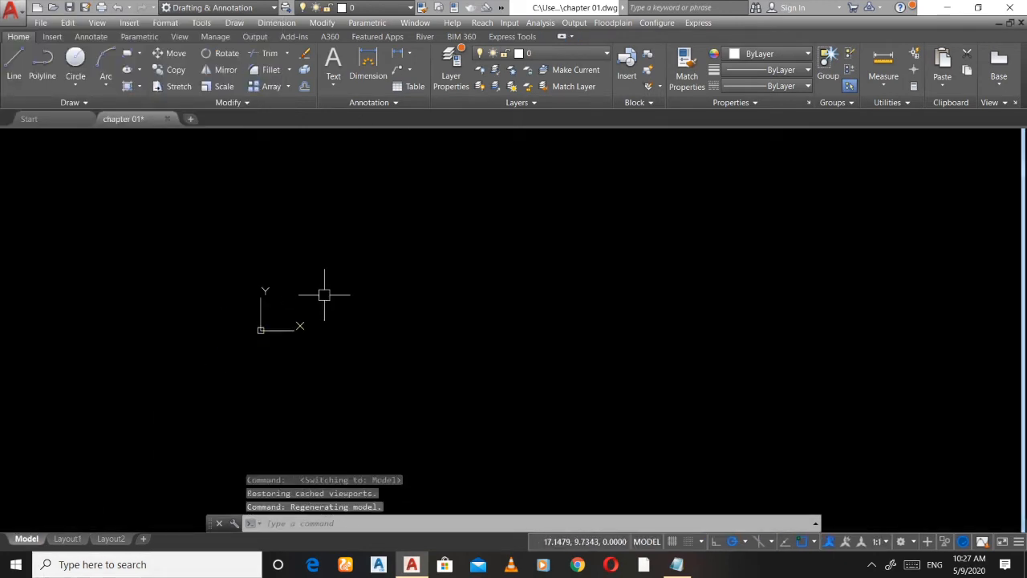
type("l")
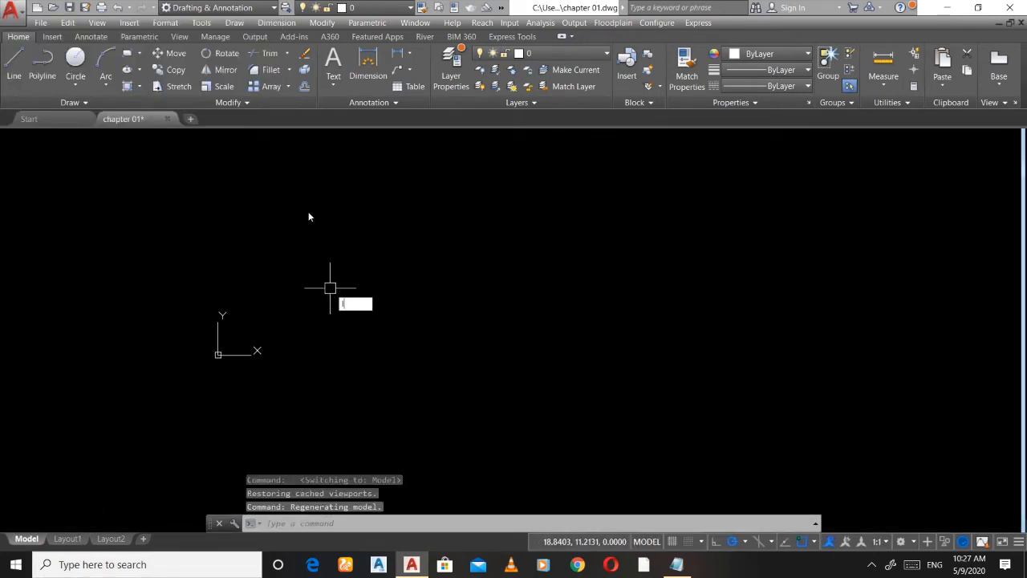
key("Return")
left_click(323, 236)
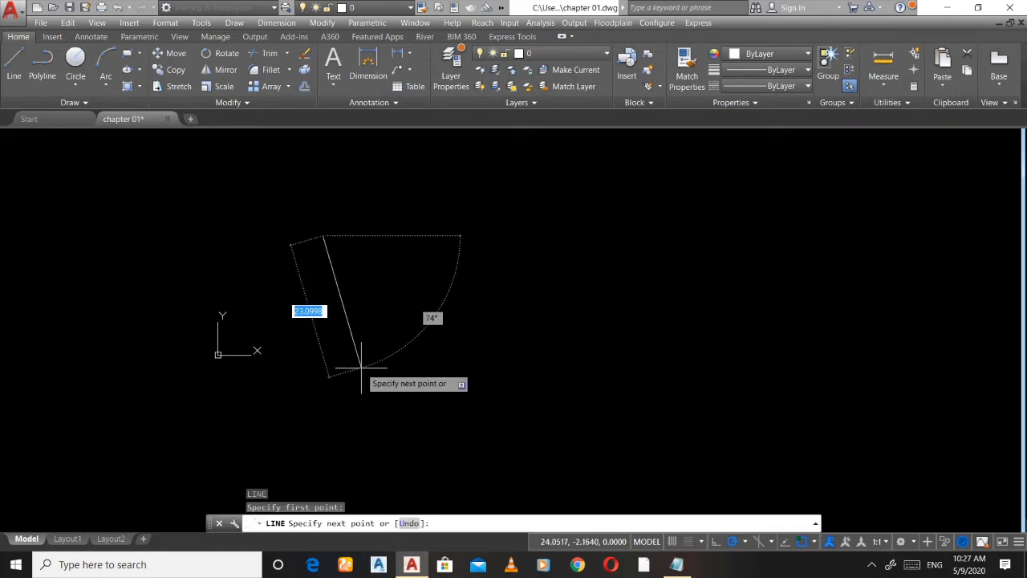
left_click(361, 370)
left_click(542, 344)
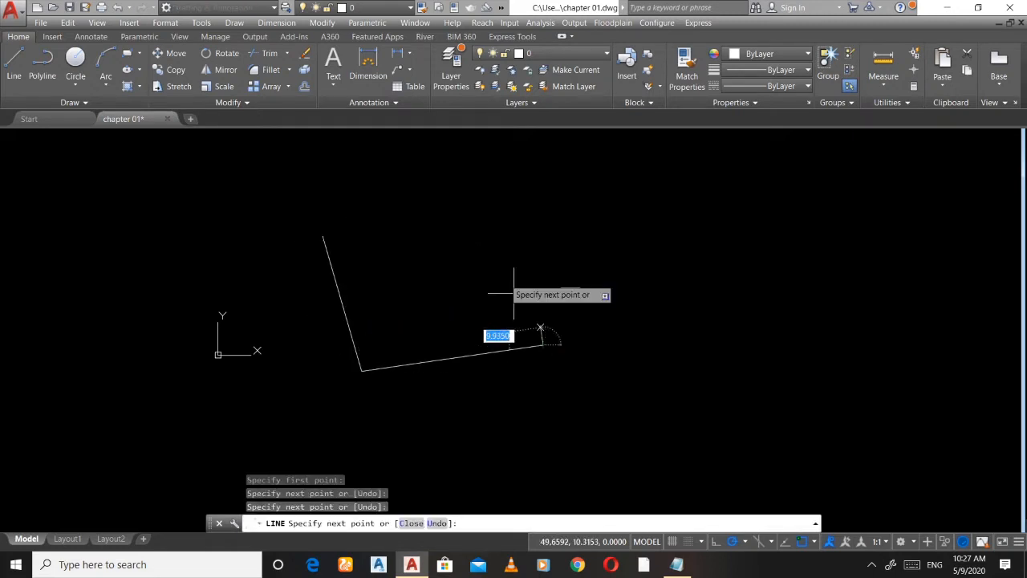
left_click(485, 198)
left_click(324, 237)
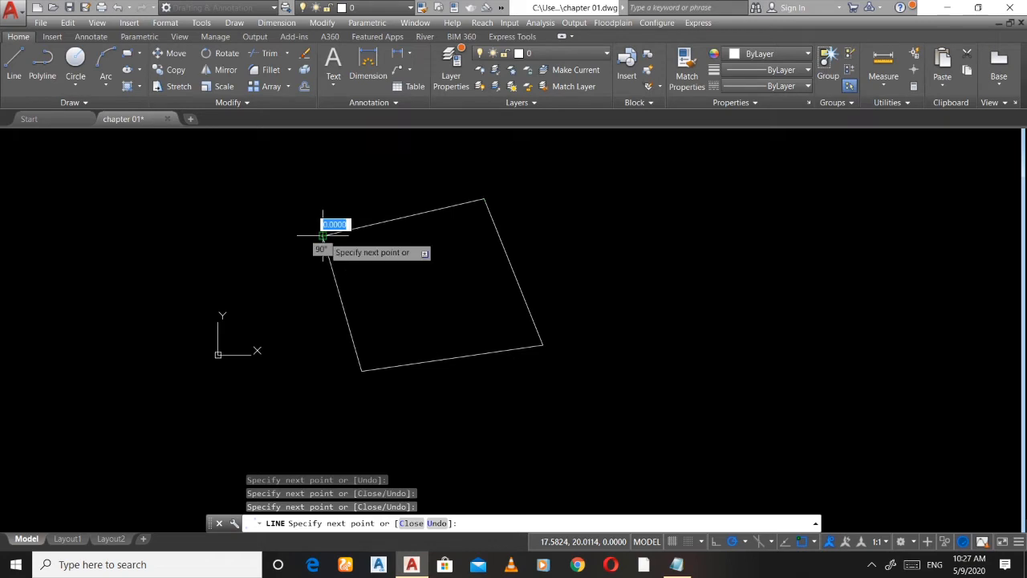
key("Escape")
left_click(392, 221)
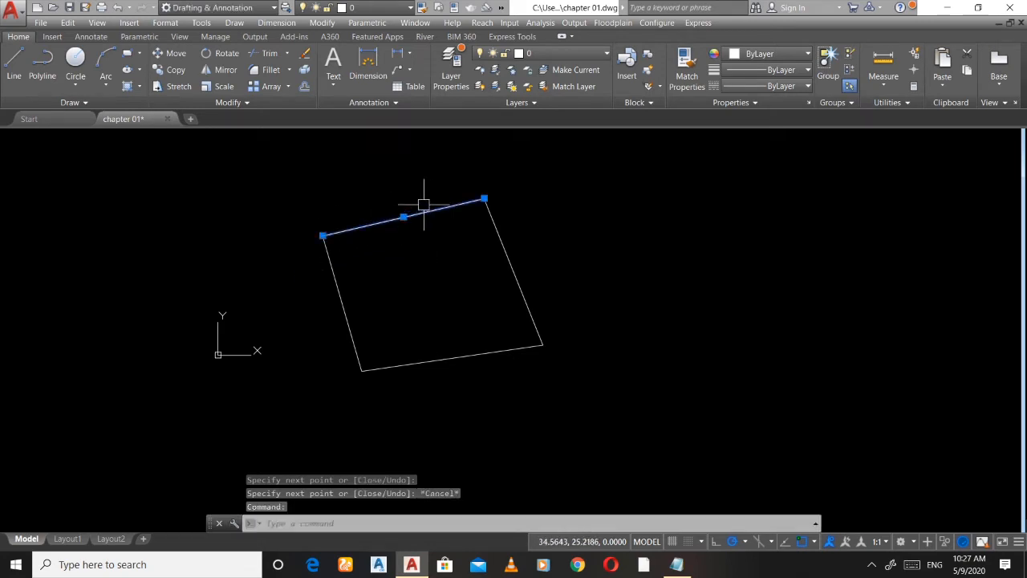
left_click(495, 225)
left_click(358, 347)
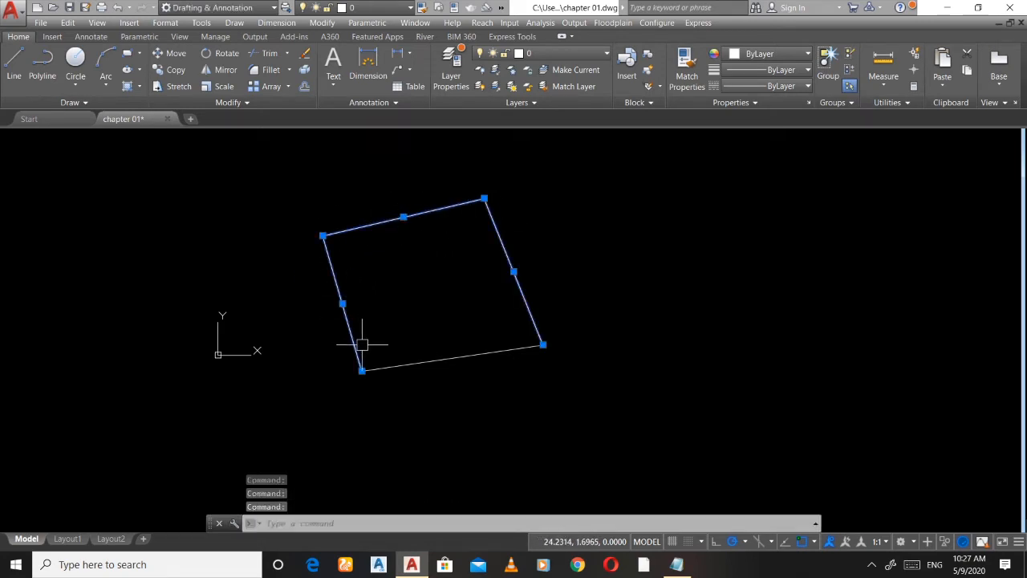
left_click(390, 364)
scroll(440, 306, "up", 2)
scroll(463, 280, "down", 2)
key("Escape")
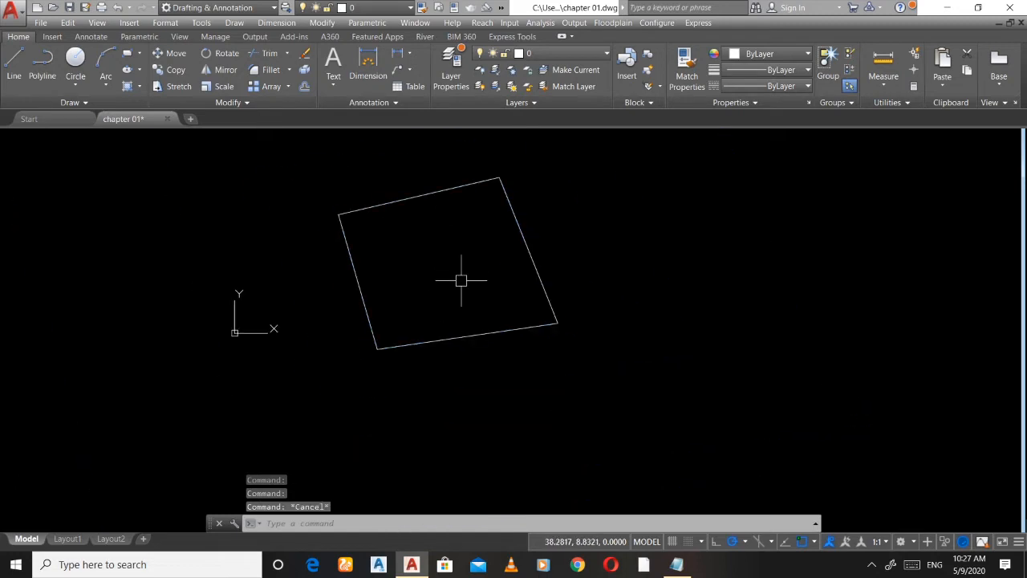
Add aligned dimensions outside the upper and right edges of the four-sided outline
left_click(365, 58)
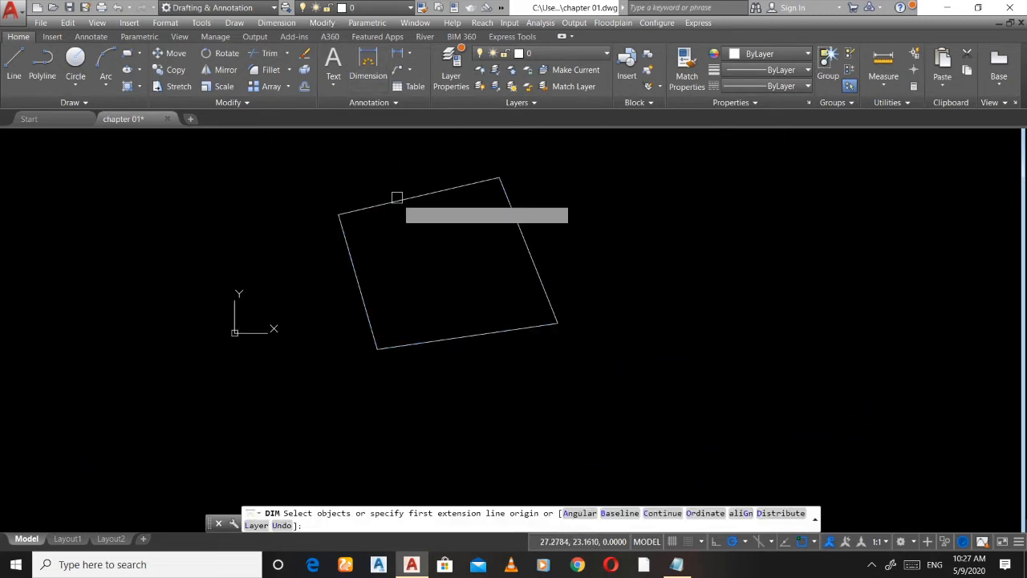
left_click(395, 201)
scroll(401, 203, "up", 3)
left_click(433, 214)
scroll(434, 213, "down", 5)
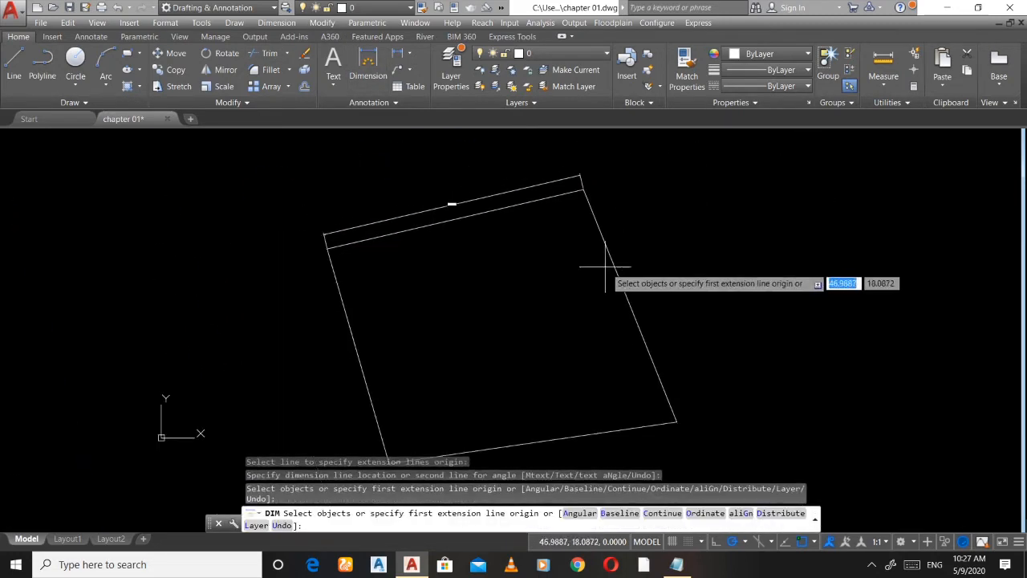
left_click(627, 292)
left_click(660, 270)
scroll(608, 229, "down", 4)
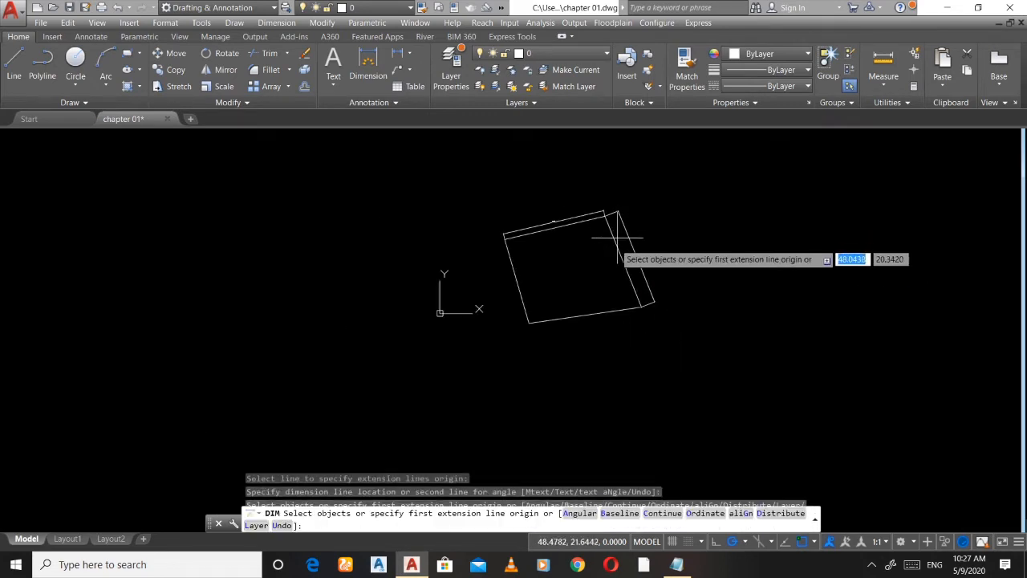
Add an aligned dimension below the lower edge of the four-sided outline
scroll(573, 321, "up", 4)
left_click(583, 327)
scroll(598, 337, "up", 3)
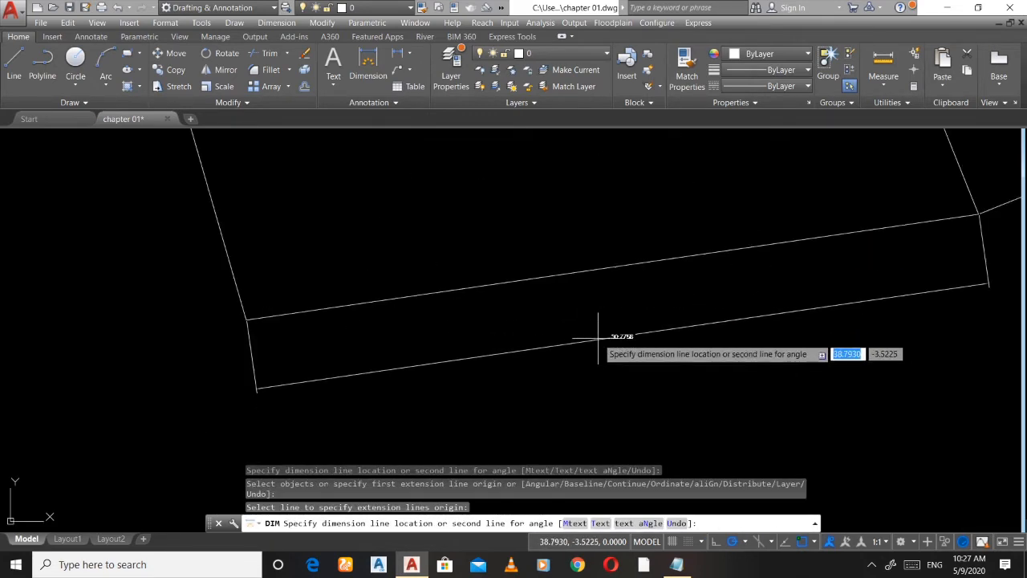
left_click(602, 340)
scroll(545, 310, "down", 3)
left_click(424, 239)
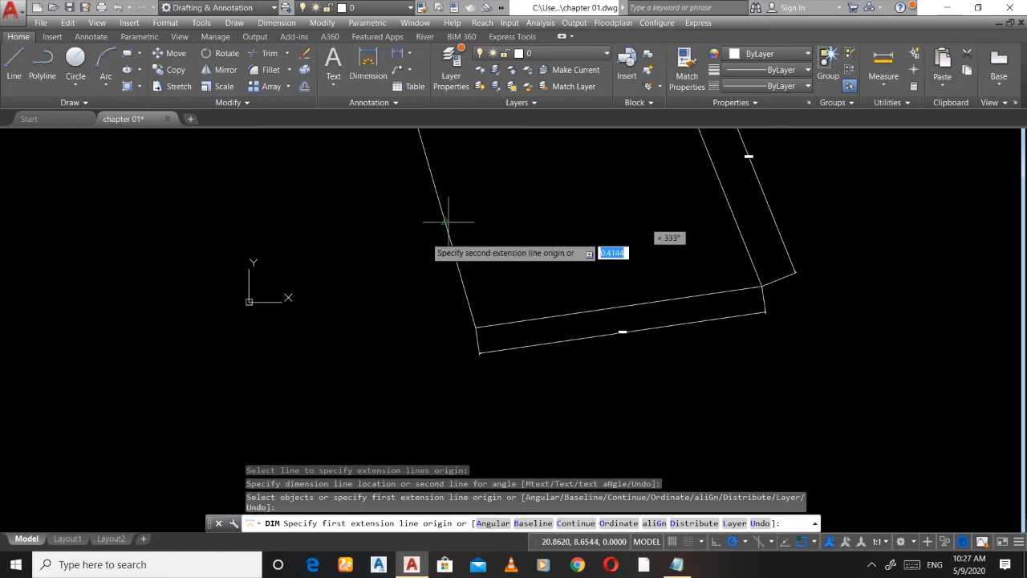
key("Escape")
Add an aligned dimension outside the left edge of the four-sided outline
type("dim")
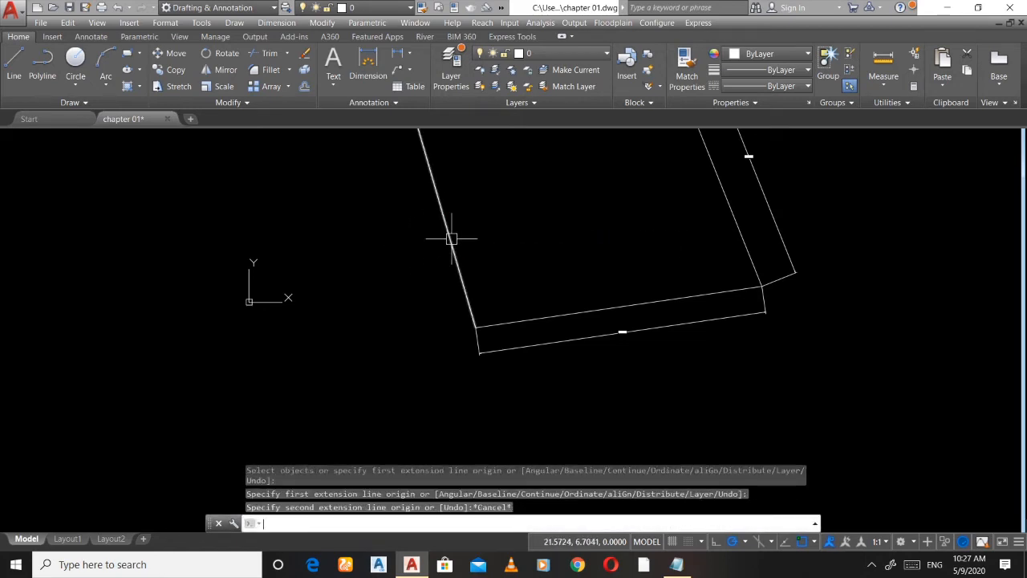
key("Return")
left_click(452, 232)
left_click(402, 245)
scroll(436, 218, "up", 3)
scroll(500, 230, "down", 6)
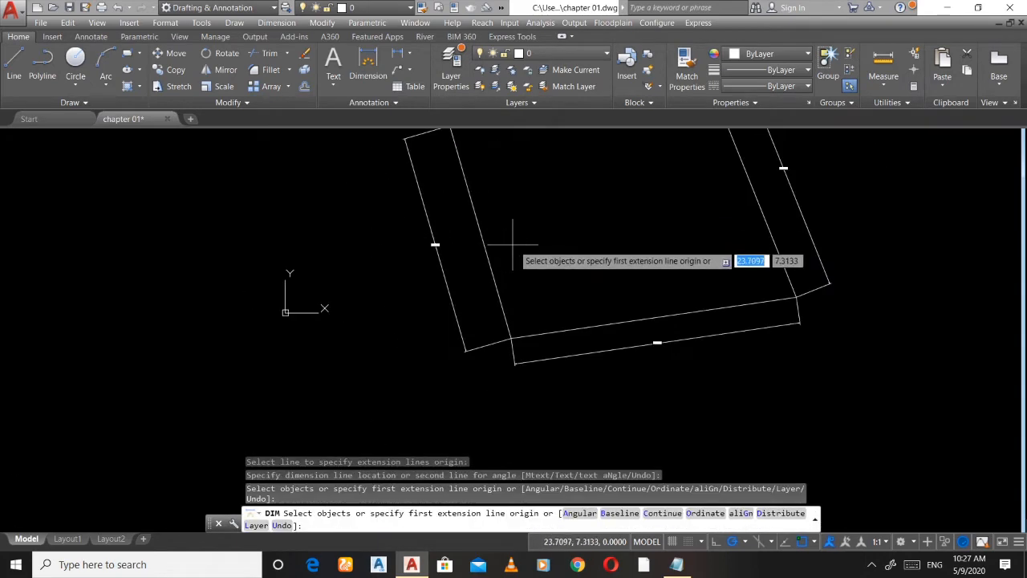
key("Escape")
scroll(526, 261, "up", 8)
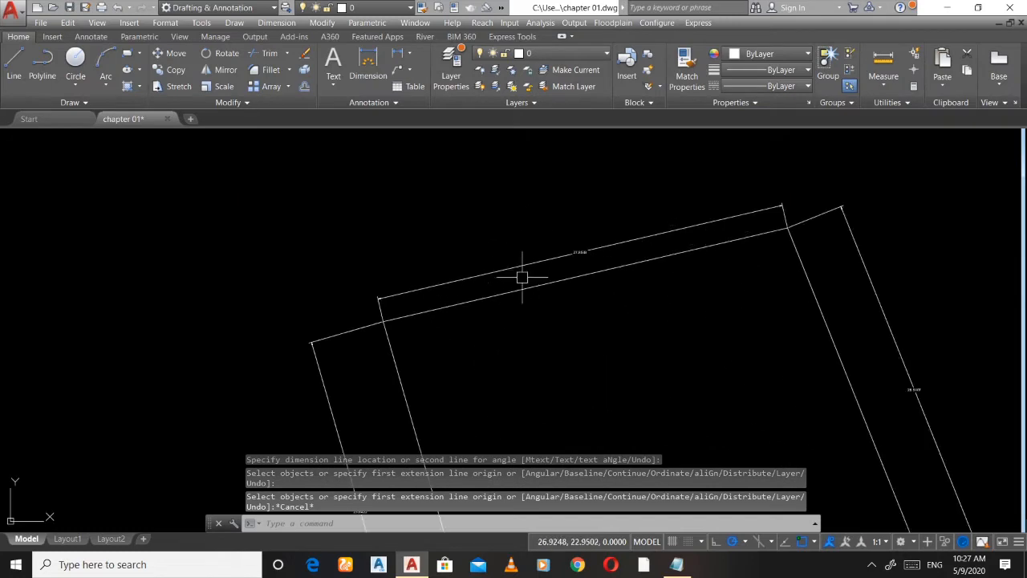
scroll(639, 225, "down", 6)
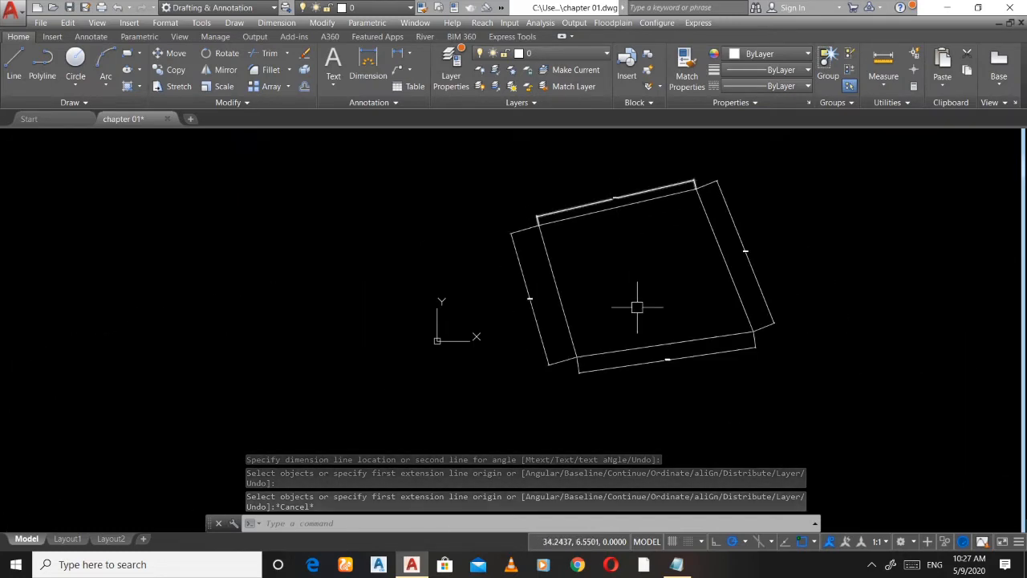
scroll(646, 337, "up", 8)
scroll(762, 312, "down", 8)
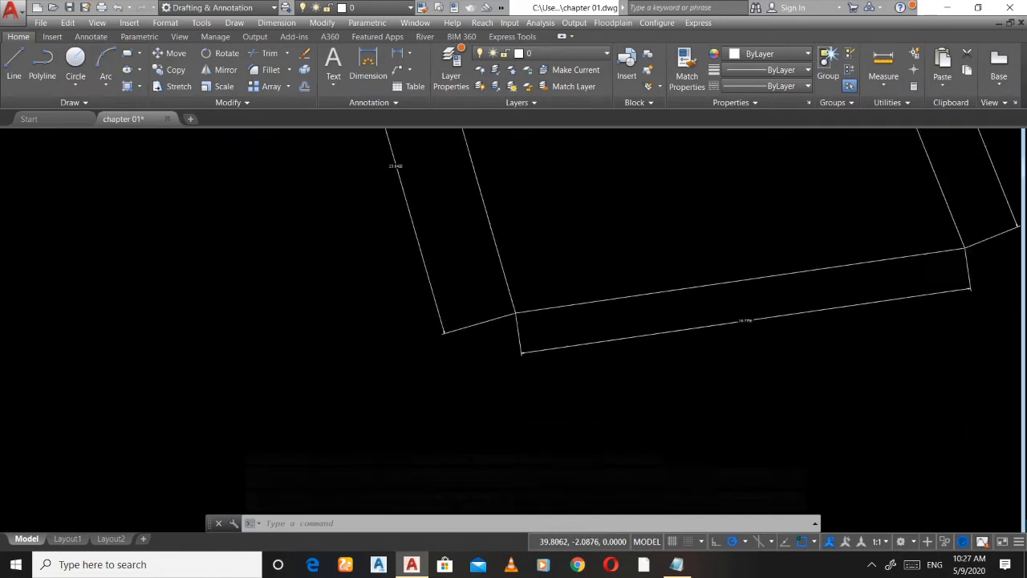
scroll(743, 287, "up", 2)
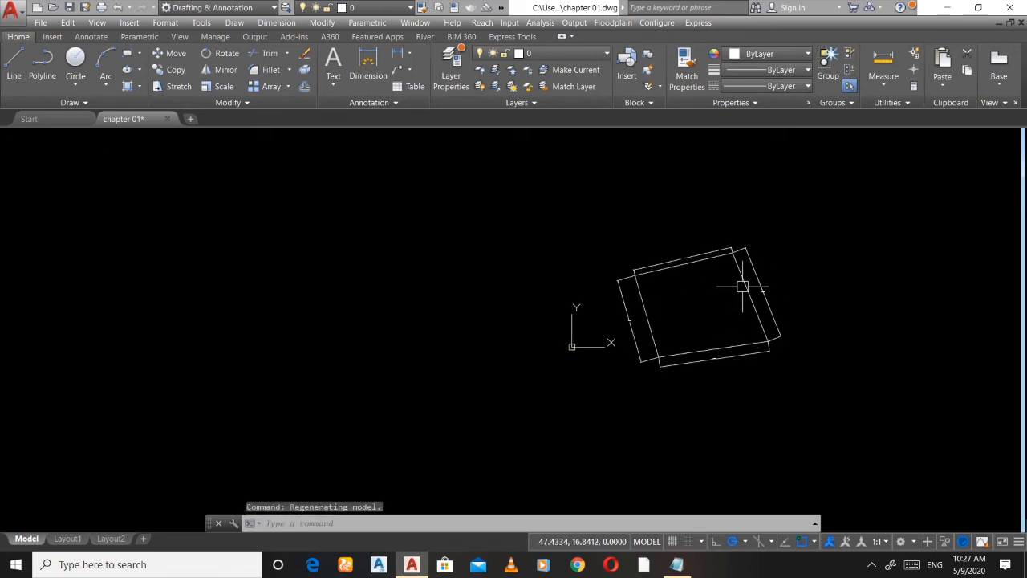
Export the current display of the drawing as a PDF named "chapter 01.pdf" on the Desktop
left_click(12, 10)
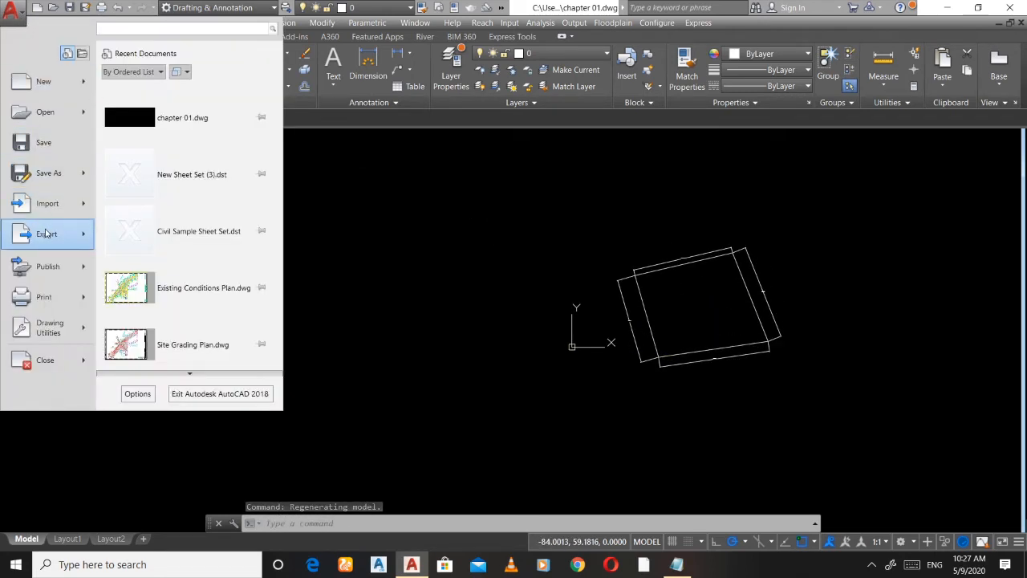
mouse_move(59, 238)
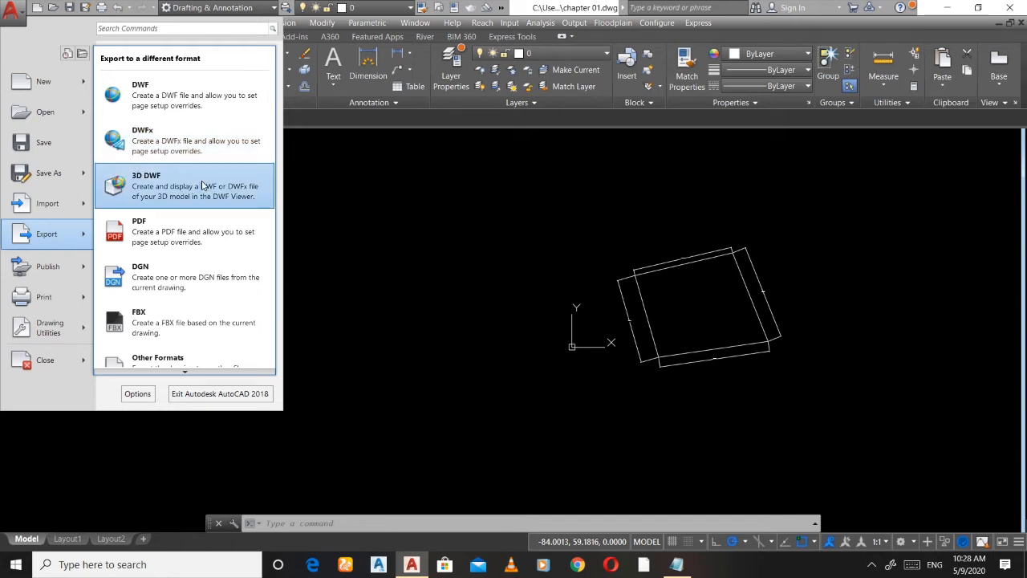
left_click(185, 230)
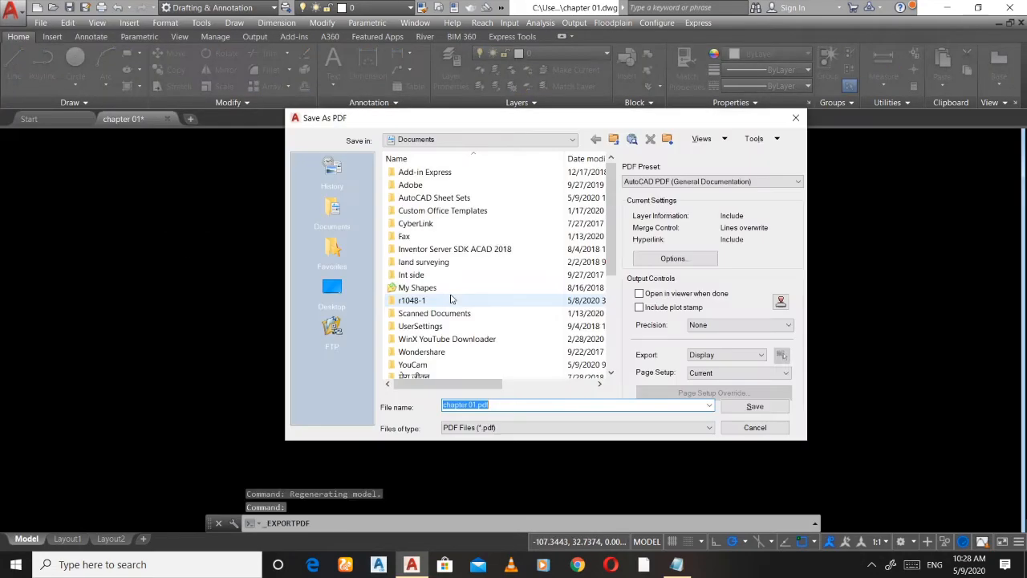
left_click(498, 405)
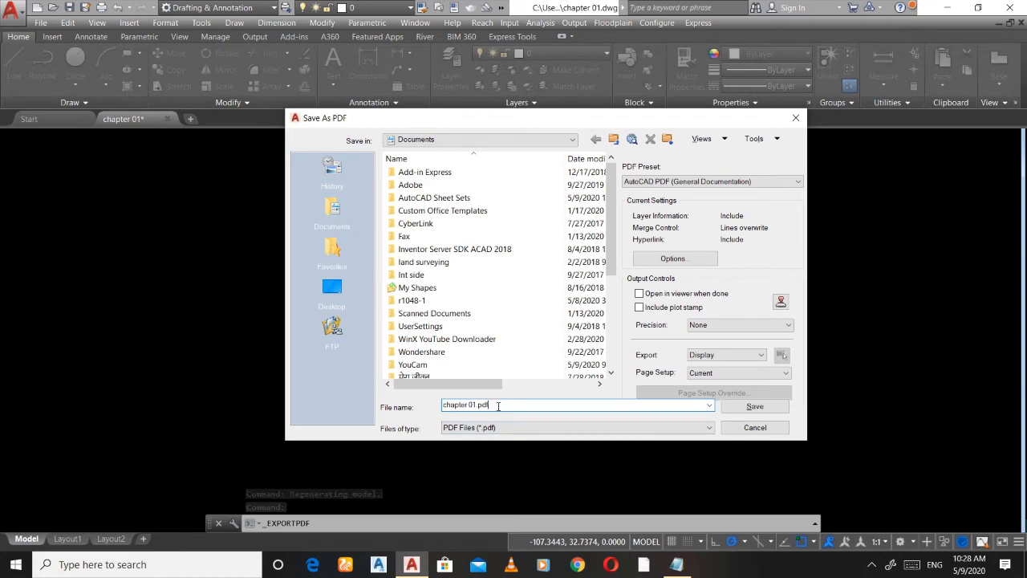
left_click(334, 289)
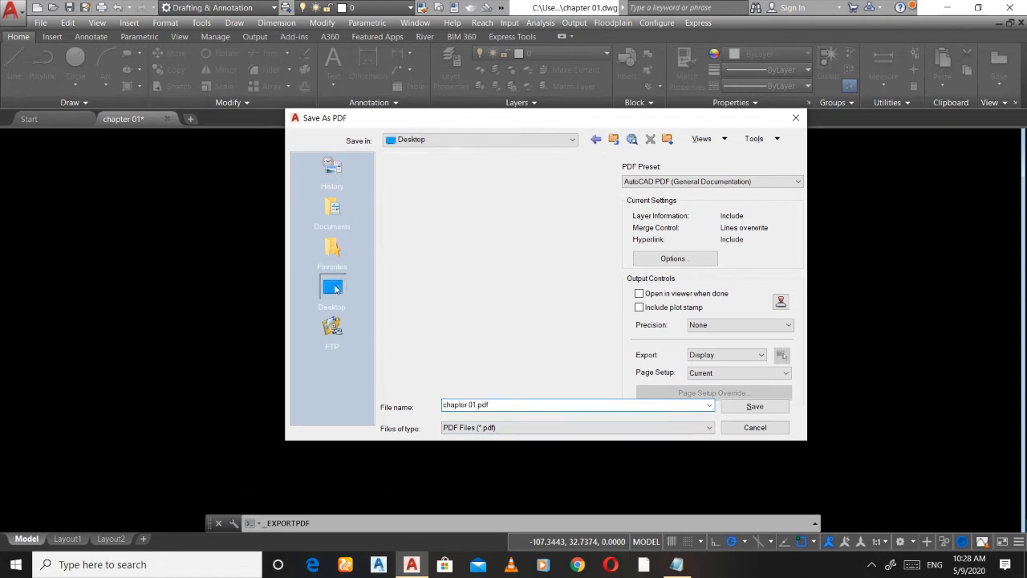
left_click(754, 410)
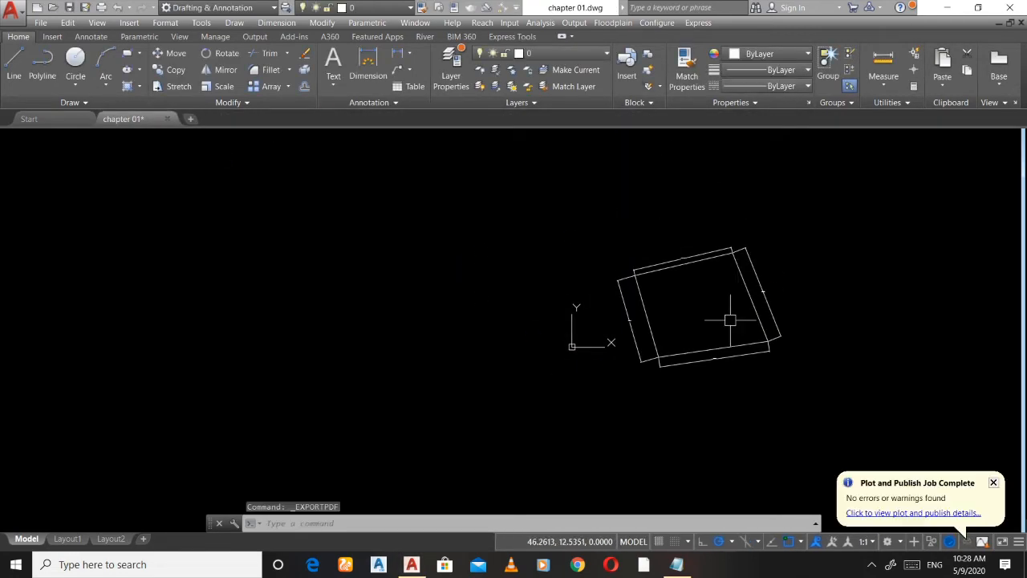
mouse_move(728, 270)
middle_mouse_down()
mouse_move(615, 284)
mouse_move(502, 251)
middle_mouse_up()
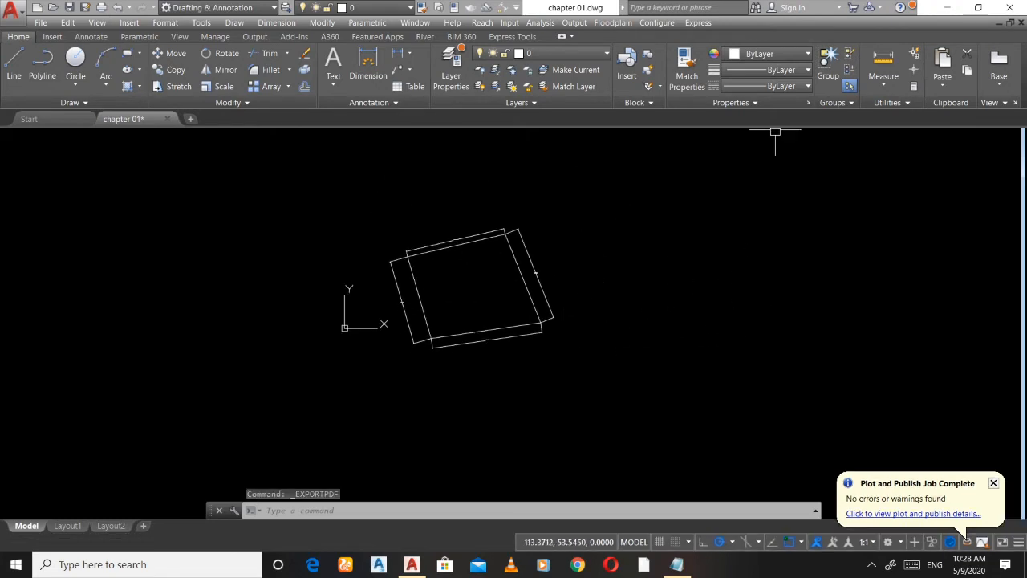
Open the exported "chapter 01" PDF from the desktop in Acrobat Reader and view it at 100%
left_click(948, 7)
left_click(947, 7)
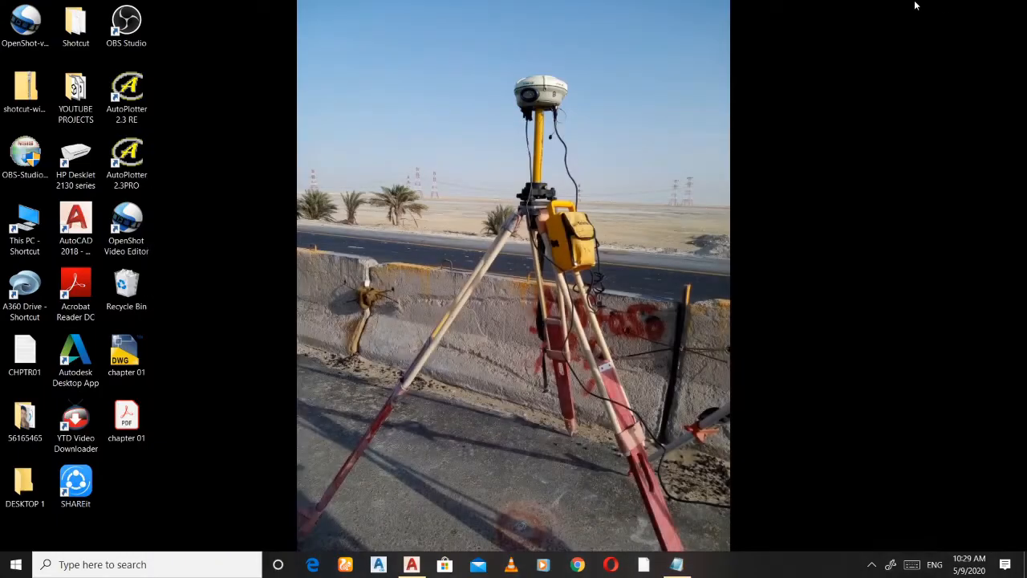
left_click(134, 431)
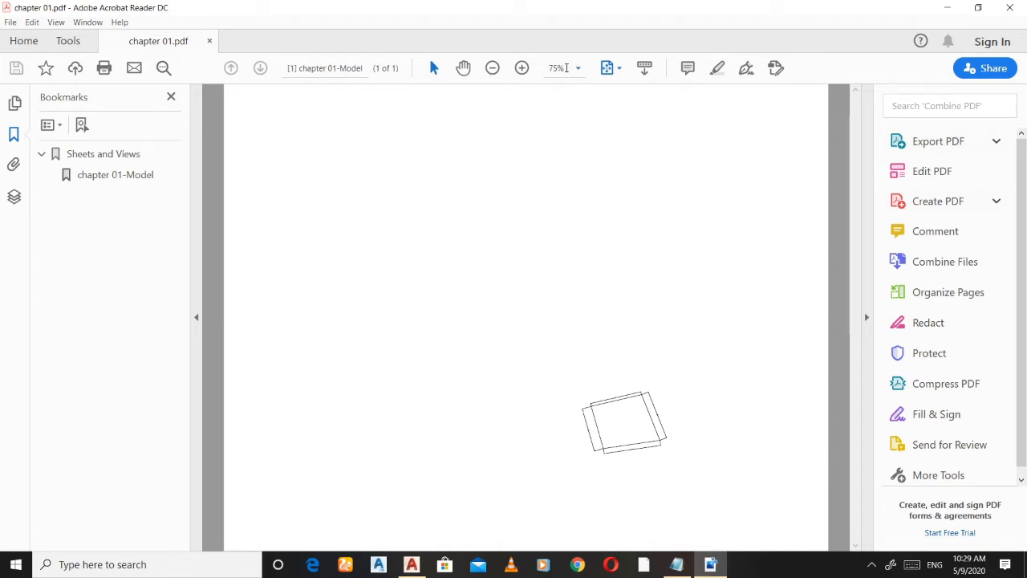
left_click(557, 68)
type("100")
key("Return")
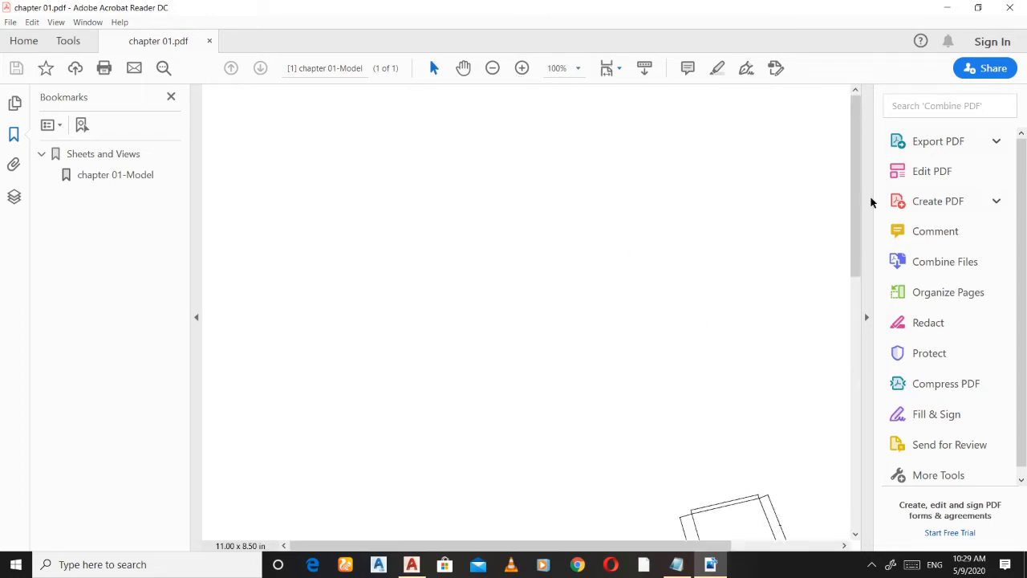
Inspect the dimensioned outline in the PDF at up to 300% magnification, and close Acrobat Reader
mouse_move(860, 206)
left_mouse_down()
mouse_move(872, 362)
mouse_move(860, 457)
left_mouse_up()
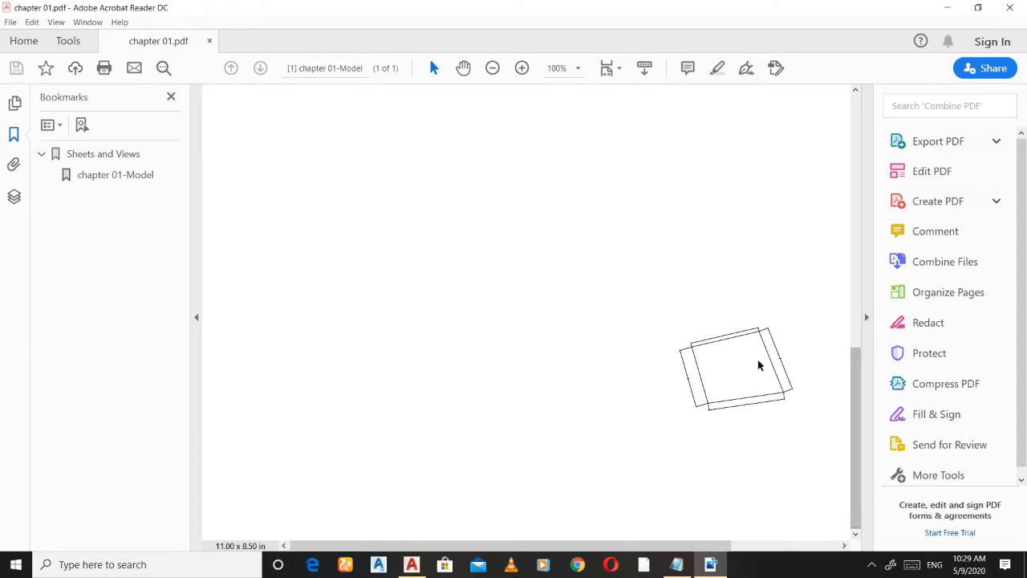
left_click(522, 68)
left_click(522, 68)
left_click(521, 67)
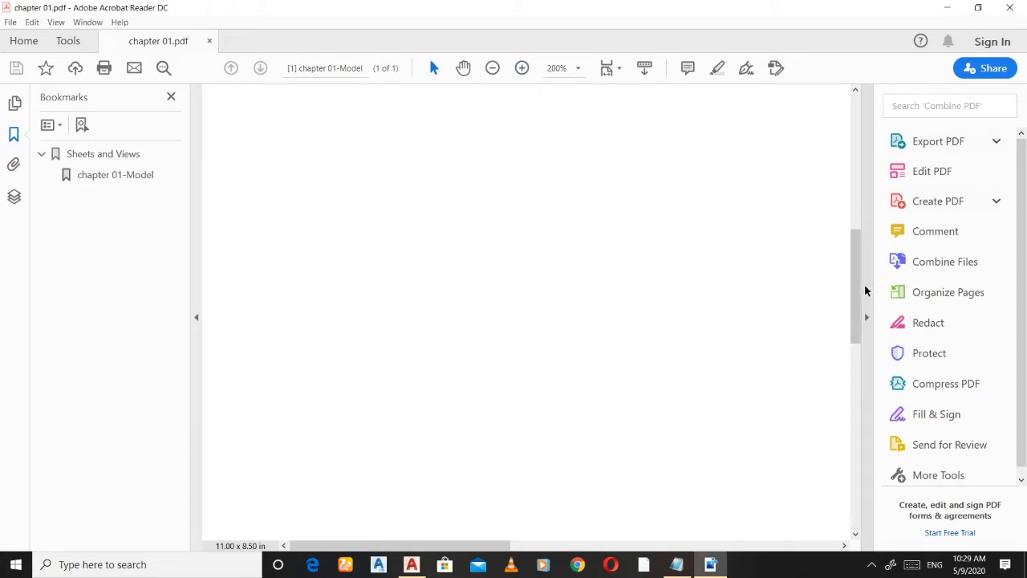
left_click_drag(857, 339, 434, 425)
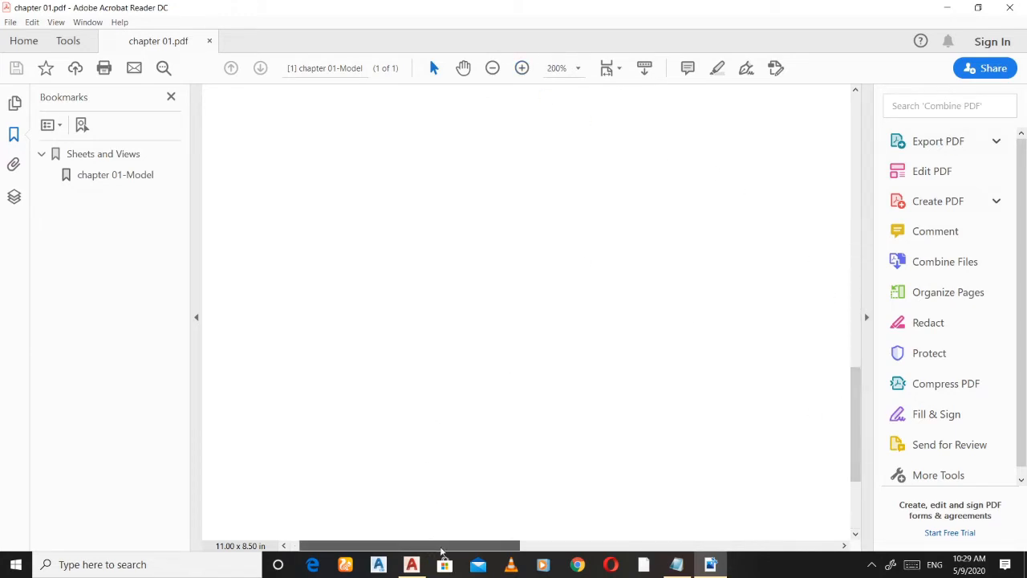
left_click_drag(433, 546, 639, 556)
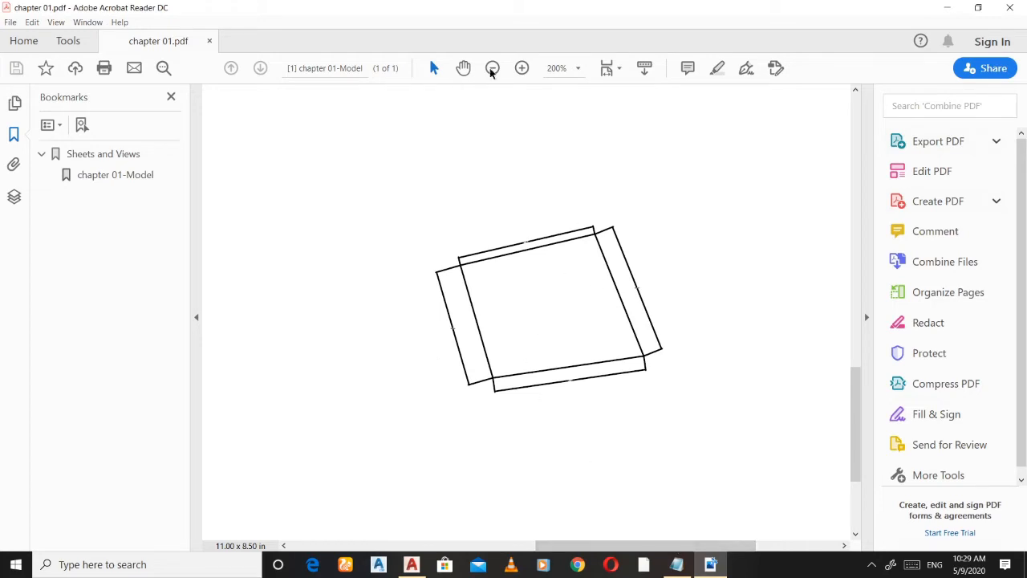
left_click(522, 67)
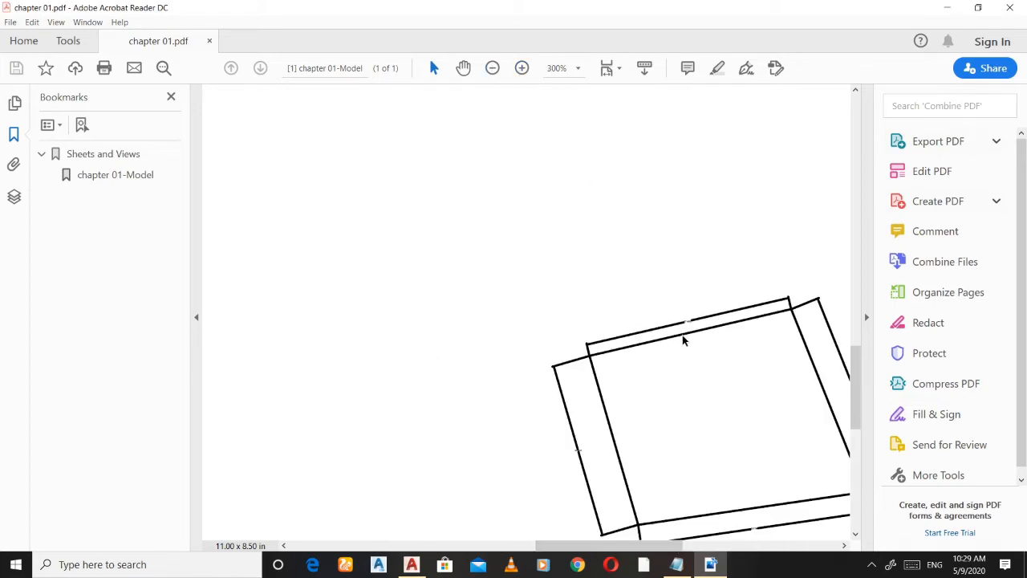
mouse_move(585, 545)
left_mouse_down()
mouse_move(693, 547)
mouse_move(634, 549)
left_mouse_up()
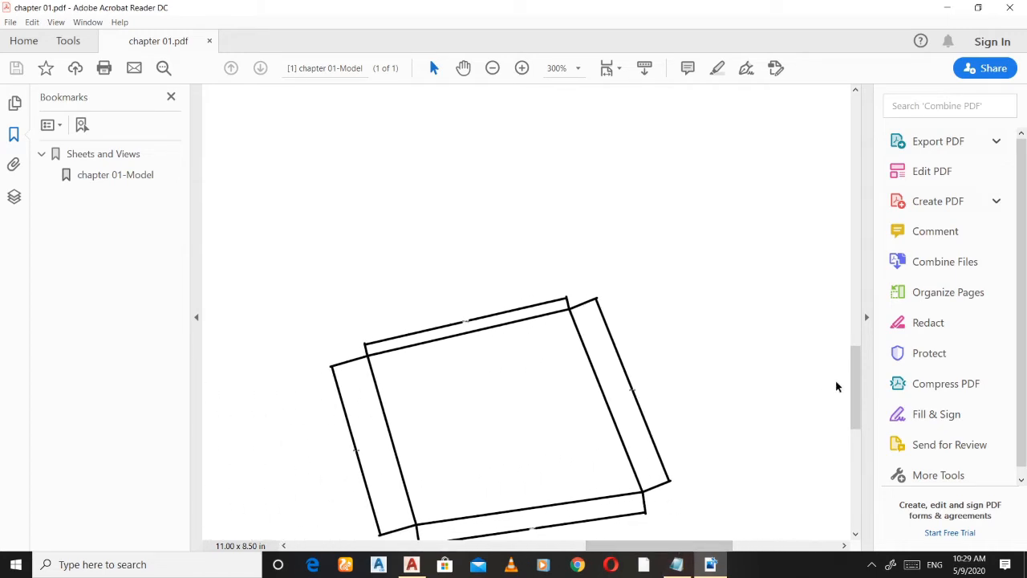
left_click_drag(855, 385, 855, 411)
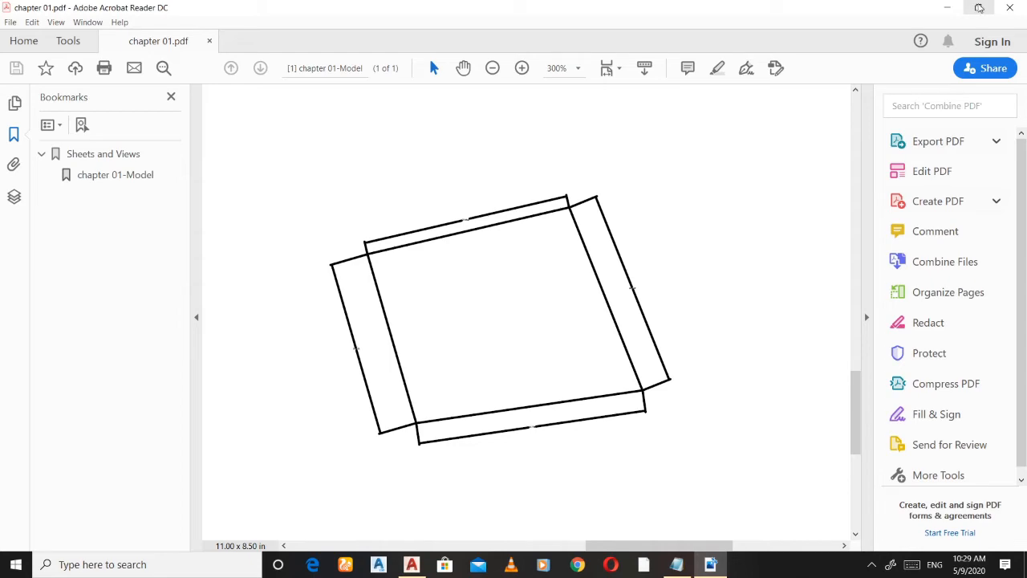
left_click(1007, 7)
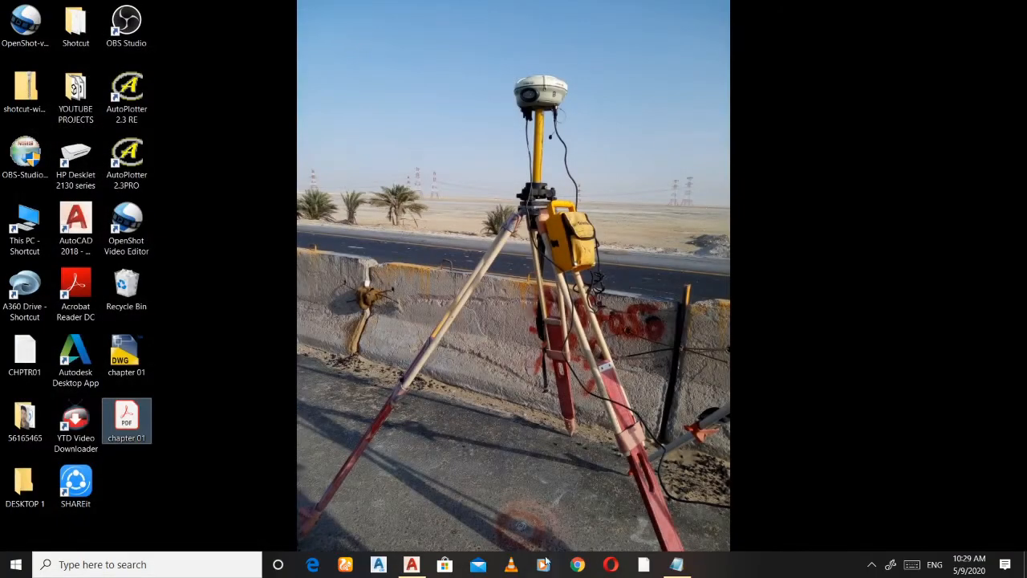
Switch back to AutoCAD and import page 1 of "chapter 01.pdf" from the Desktop at scale 1 with rotation 0
left_click(410, 565)
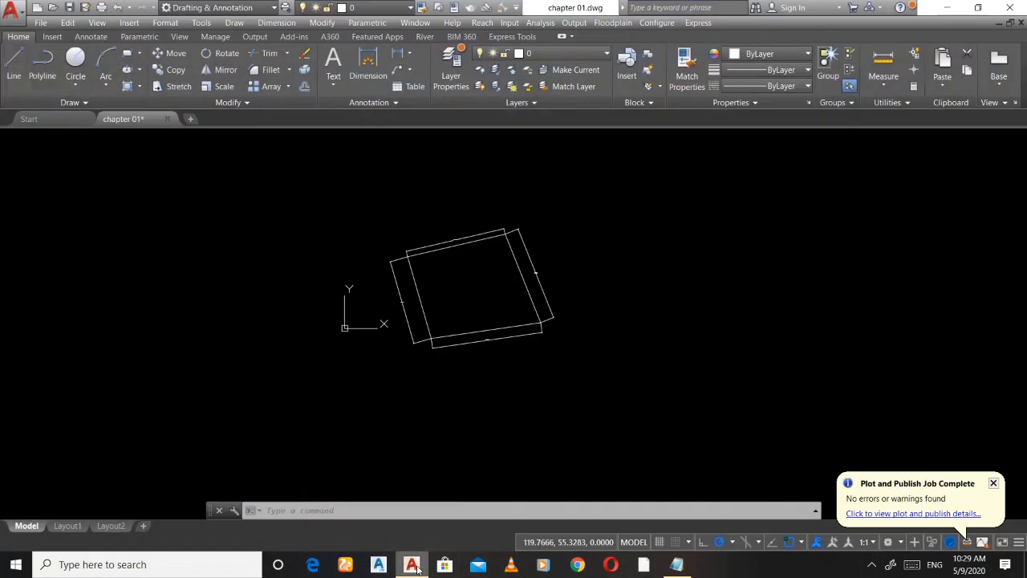
left_click(11, 8)
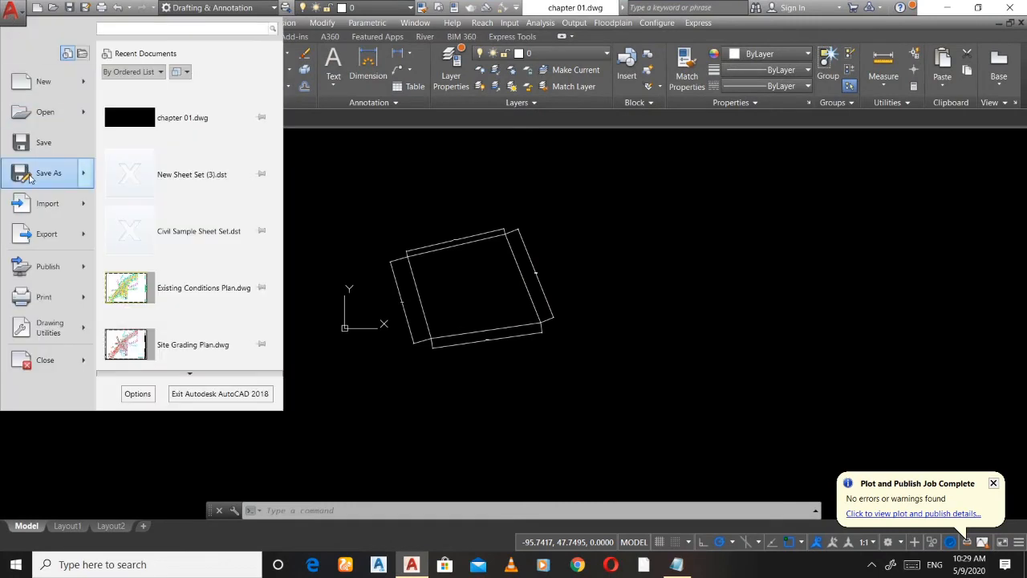
mouse_move(40, 213)
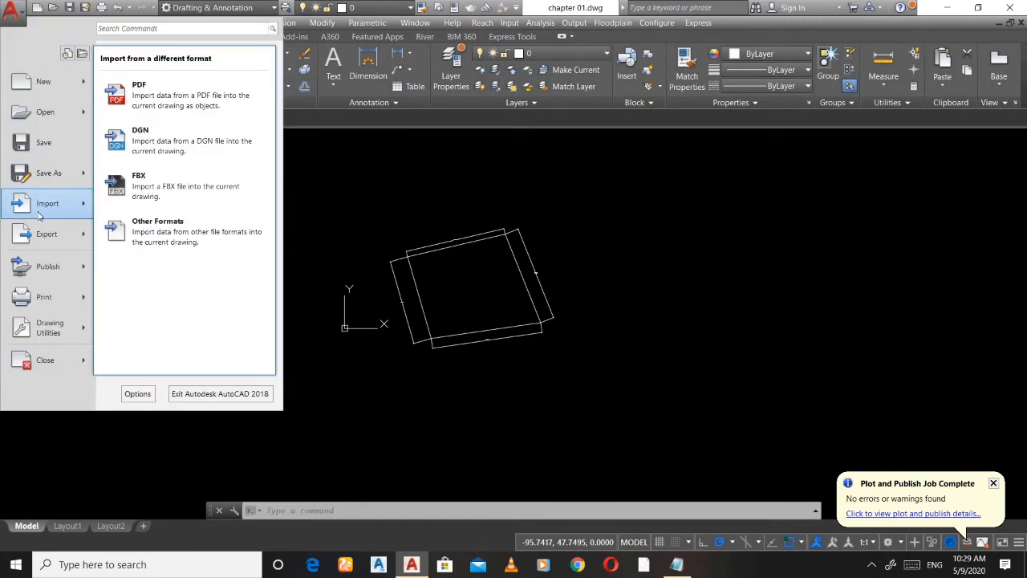
key("Escape")
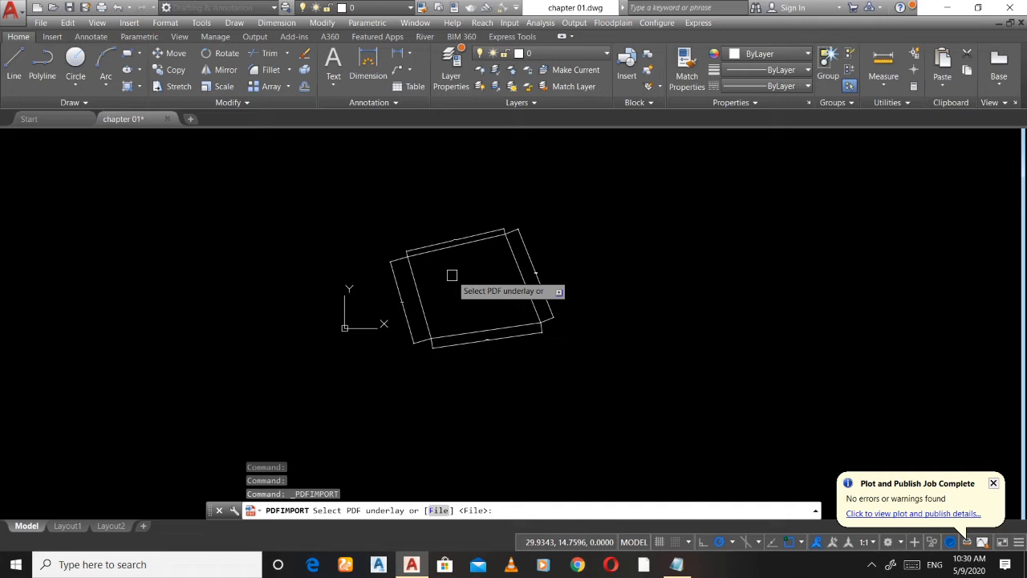
type("f")
key("Return")
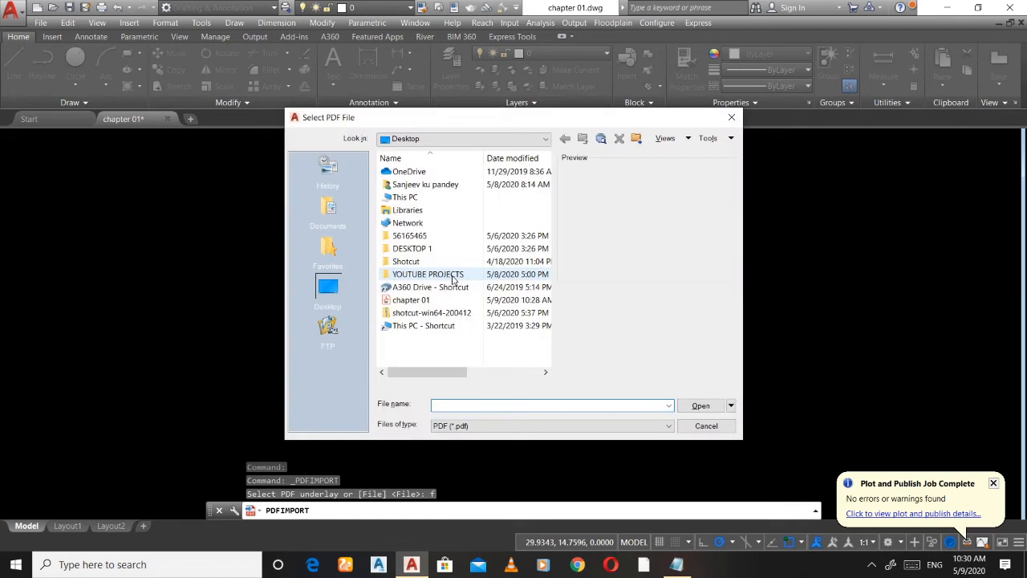
left_click(402, 302)
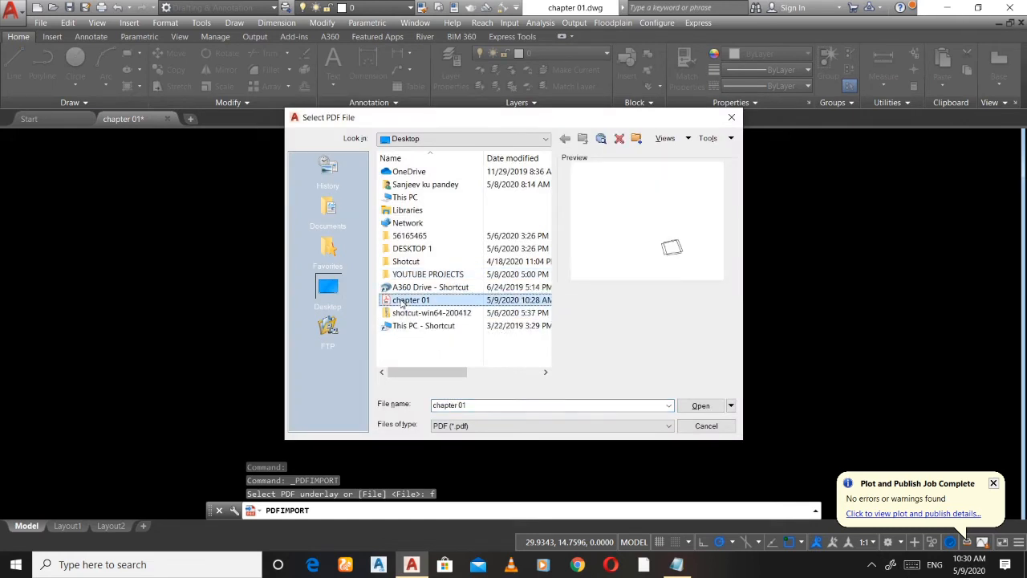
left_click(700, 406)
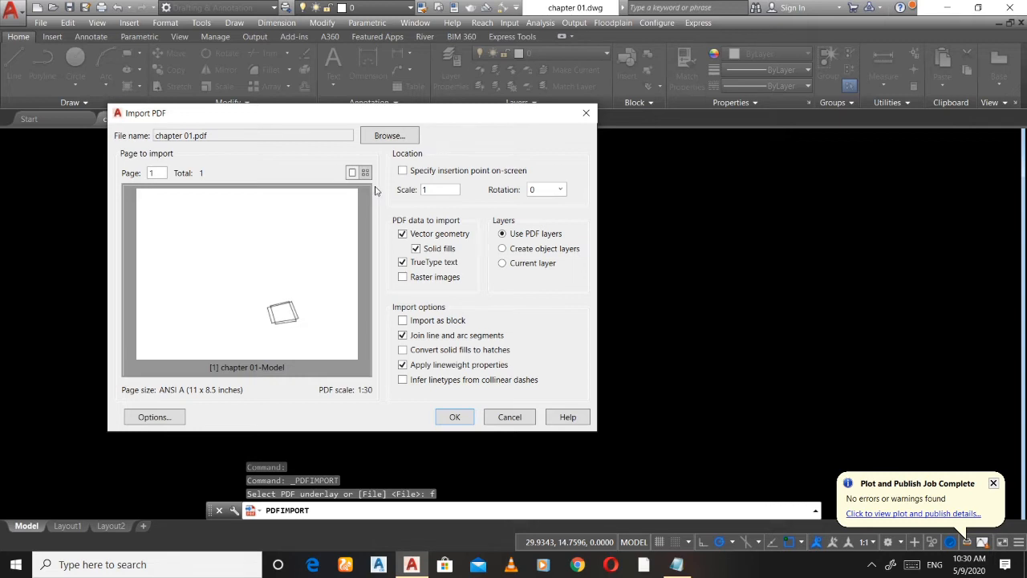
left_click(156, 174)
left_click(449, 417)
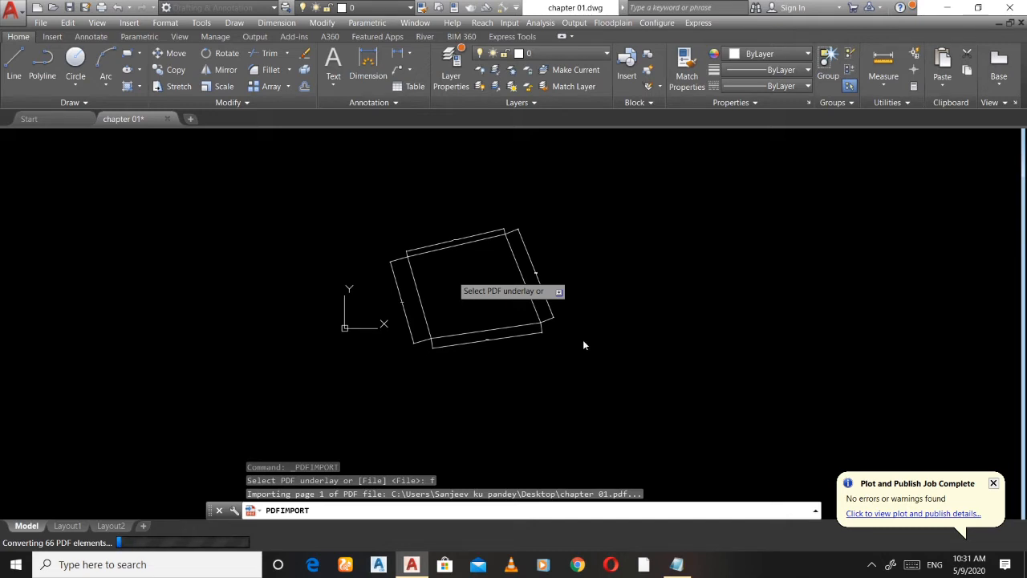
Examine the outline and the dimension text along each of its sides in the drawing after the PDF import
scroll(551, 282, "down", 3)
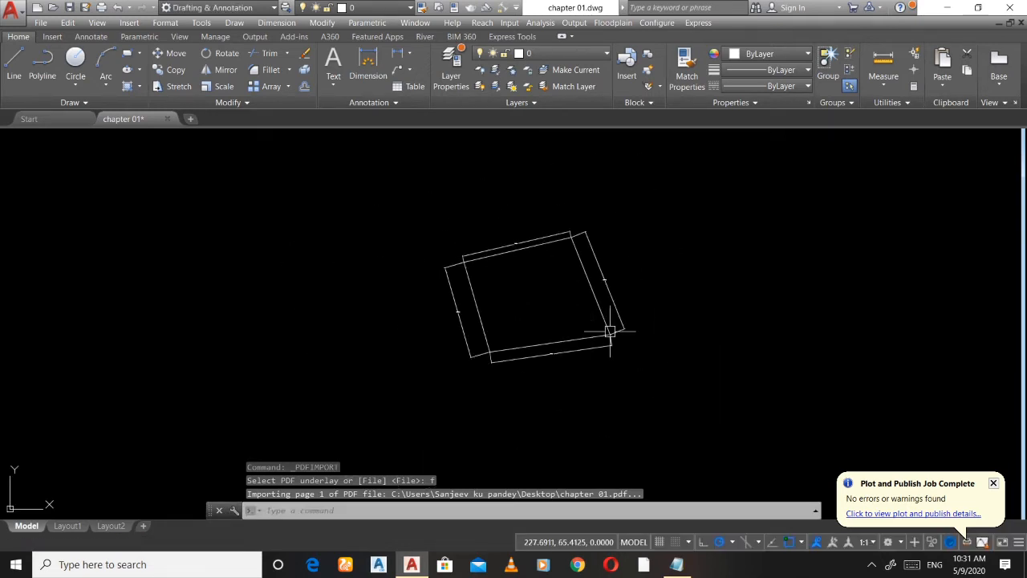
scroll(573, 335, "up", 5)
scroll(596, 172, "down", 6)
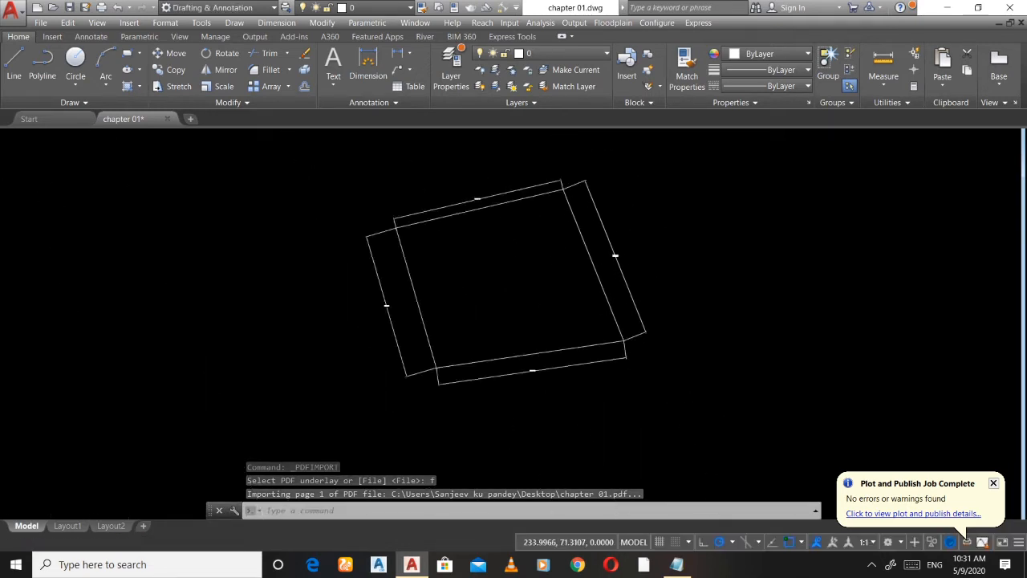
scroll(611, 215, "down", 1)
scroll(332, 298, "up", 6)
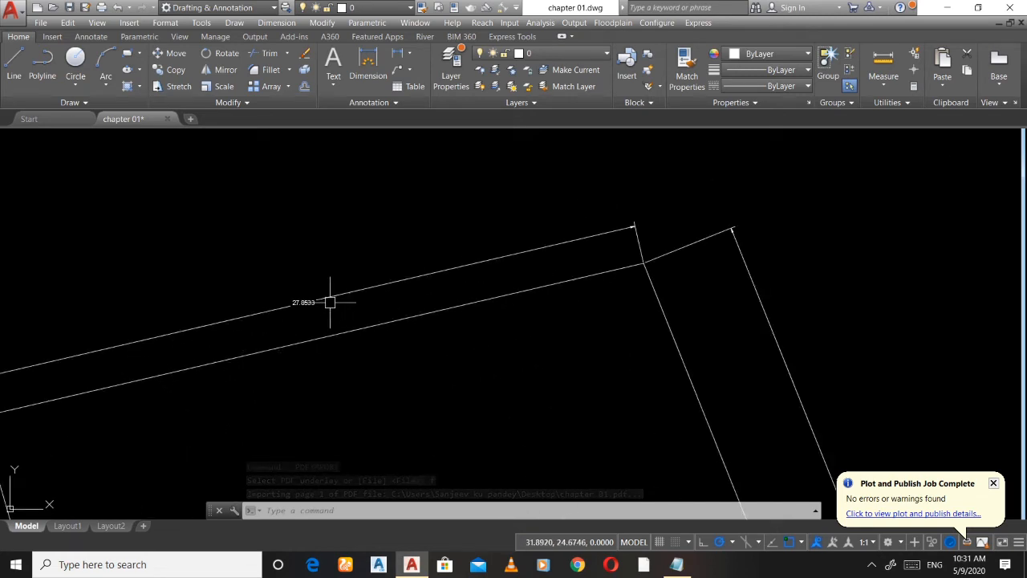
scroll(332, 298, "down", 7)
scroll(367, 286, "up", 8)
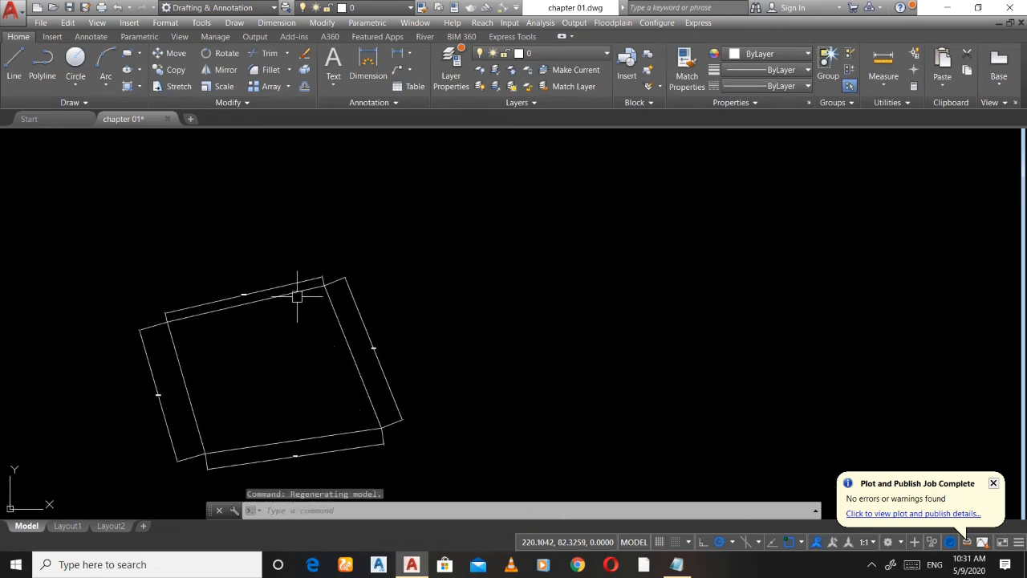
scroll(493, 248, "down", 5)
scroll(550, 241, "up", 7)
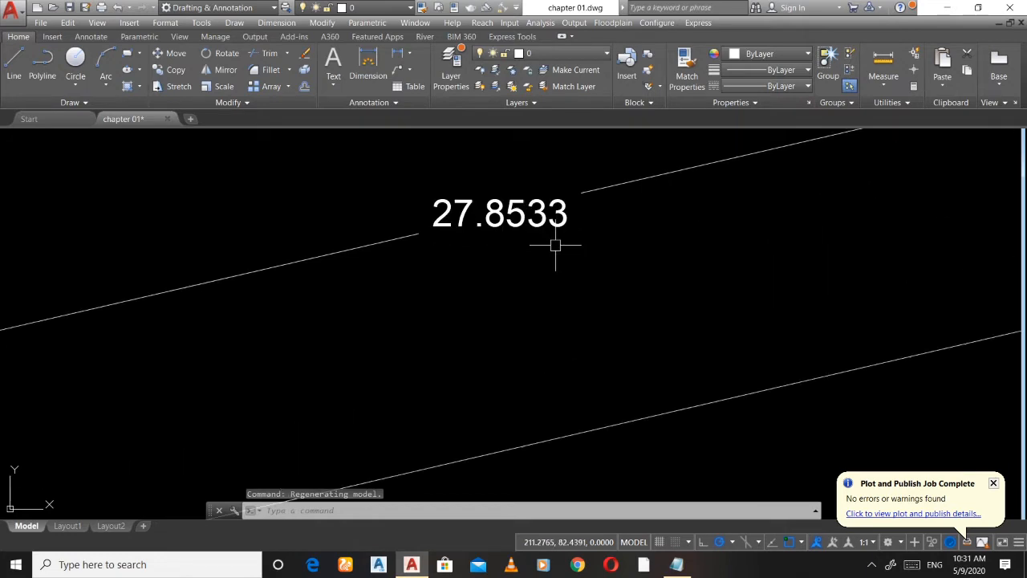
scroll(583, 218, "down", 1)
scroll(532, 229, "up", 1)
scroll(546, 217, "down", 6)
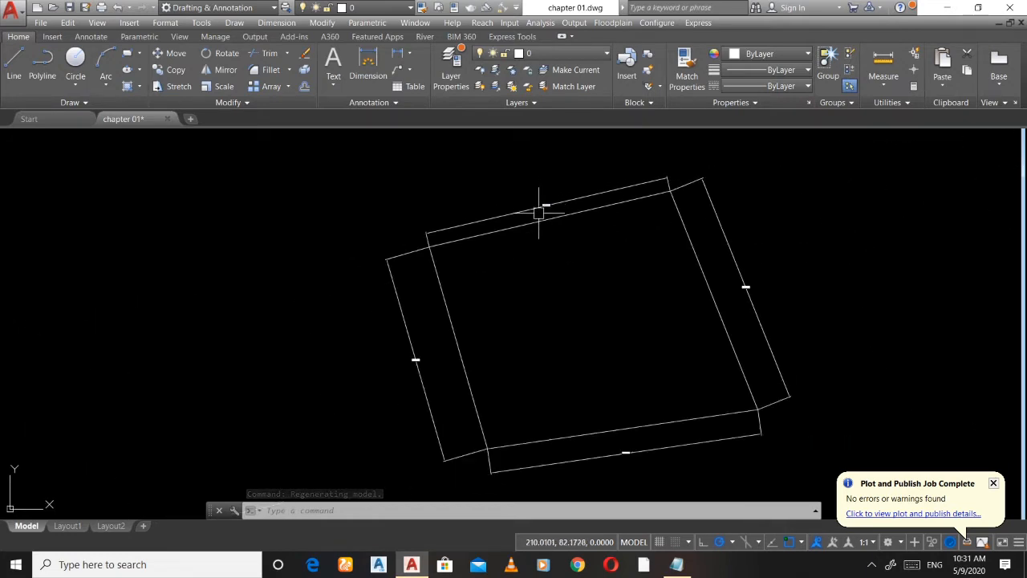
scroll(754, 296, "up", 6)
scroll(637, 234, "up", 1)
scroll(551, 339, "down", 6)
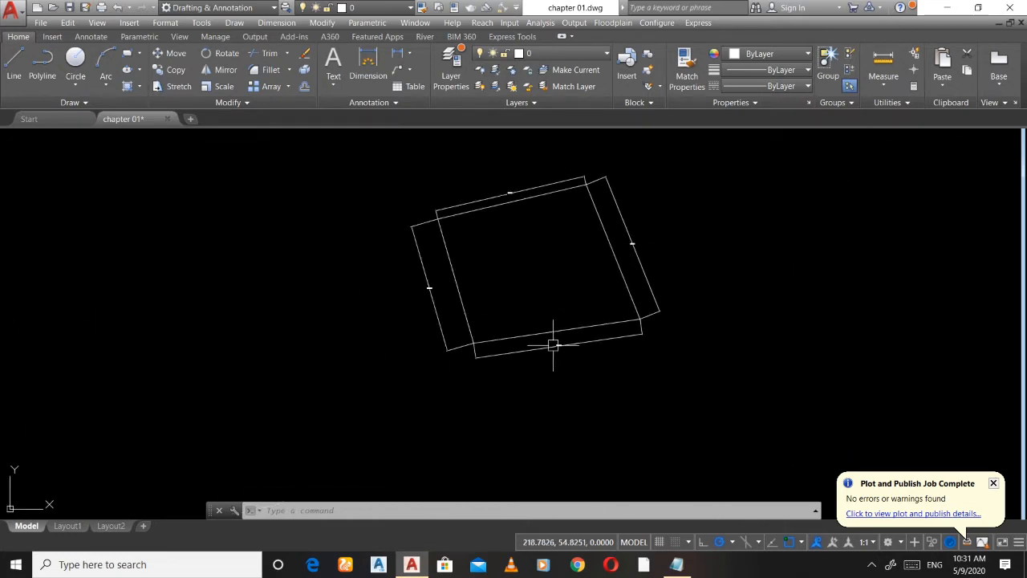
scroll(553, 351, "up", 7)
scroll(546, 337, "down", 6)
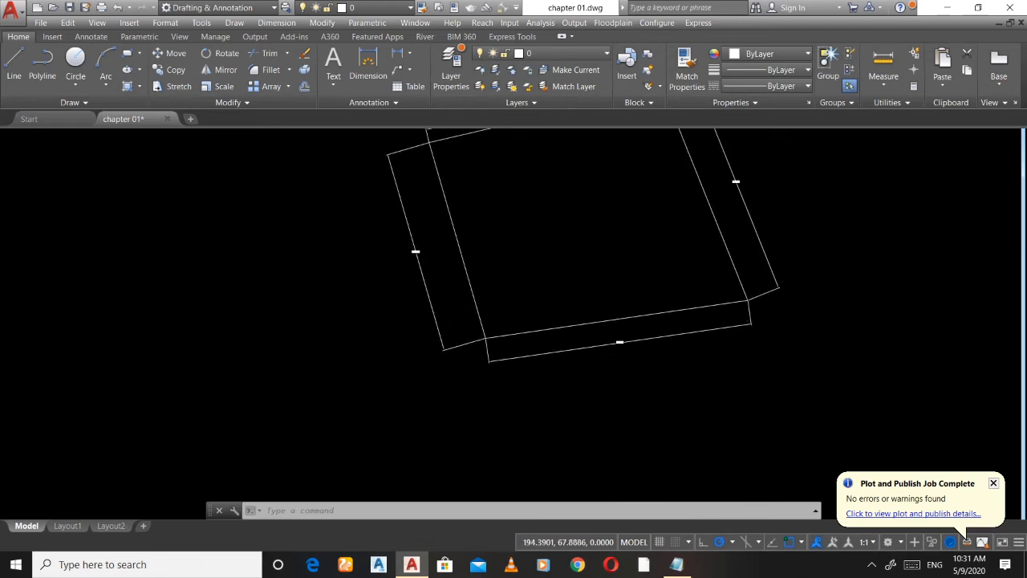
scroll(476, 314, "up", 8)
scroll(404, 312, "down", 7)
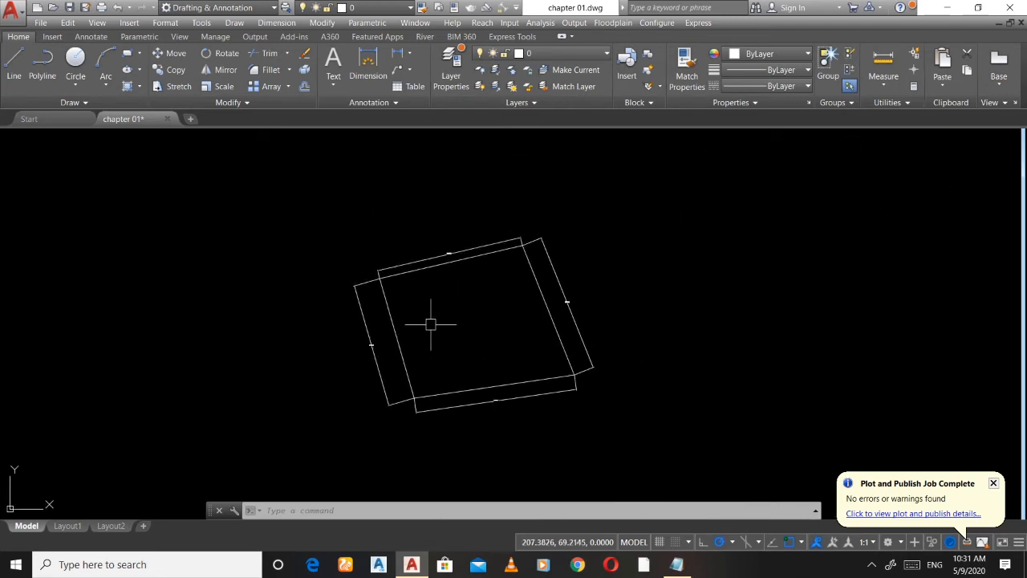
scroll(421, 345, "up", 4)
scroll(420, 293, "down", 4)
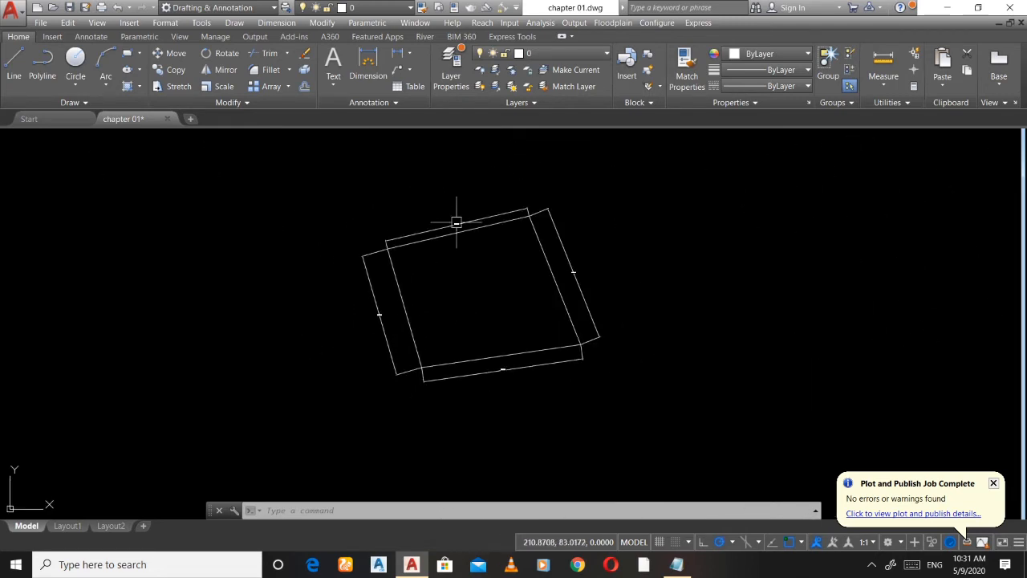
scroll(474, 231, "up", 4)
scroll(471, 227, "down", 1)
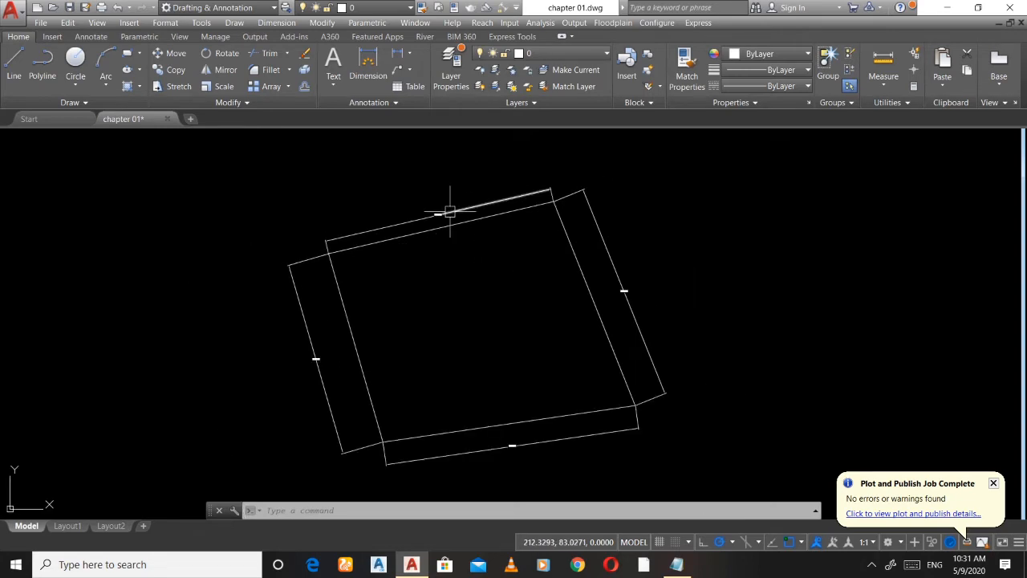
Archive the current sheet set as New Sheet Set (3).zip in the AutoCAD Sheet Sets folder
left_click(11, 11)
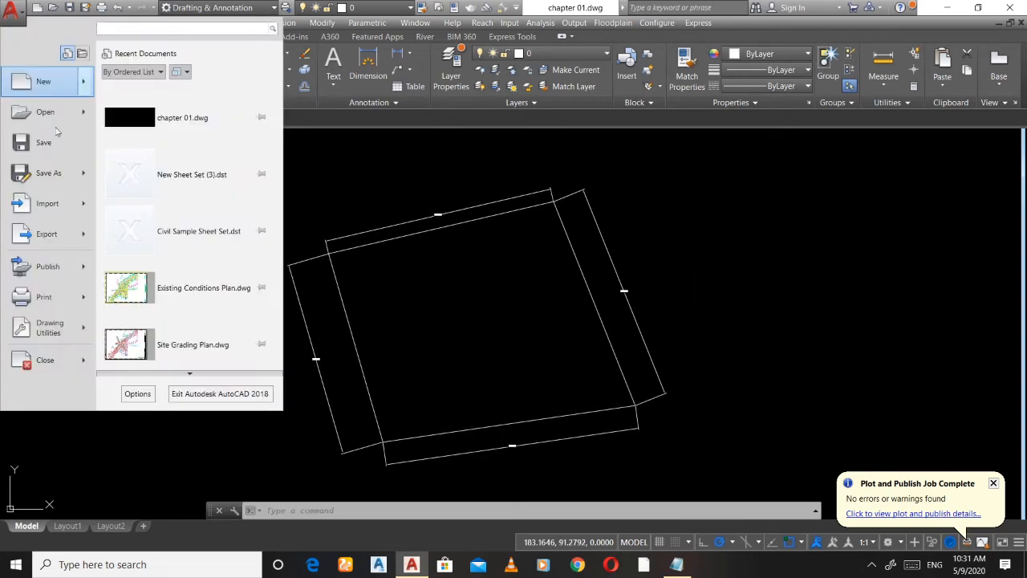
mouse_move(57, 207)
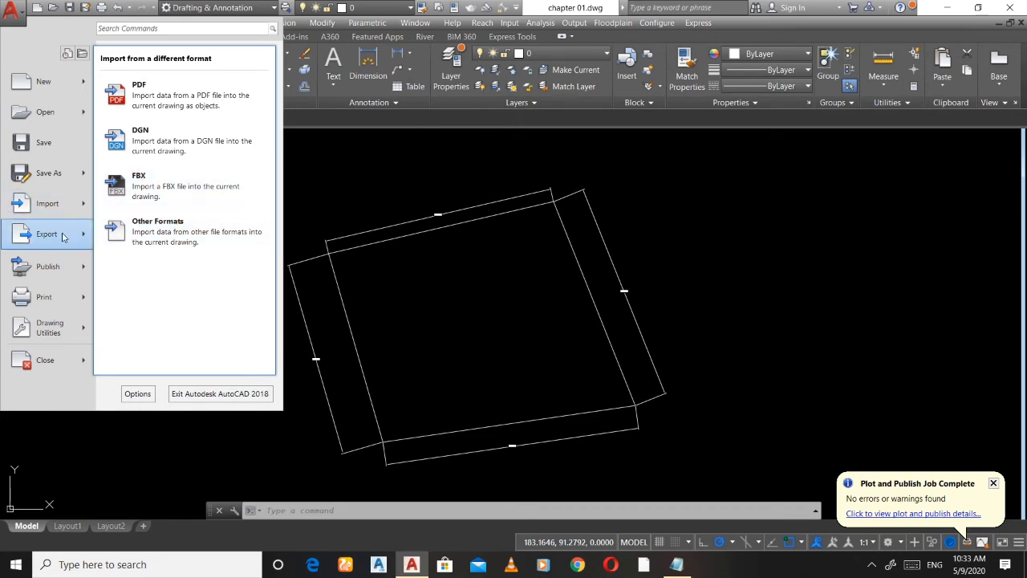
mouse_move(64, 234)
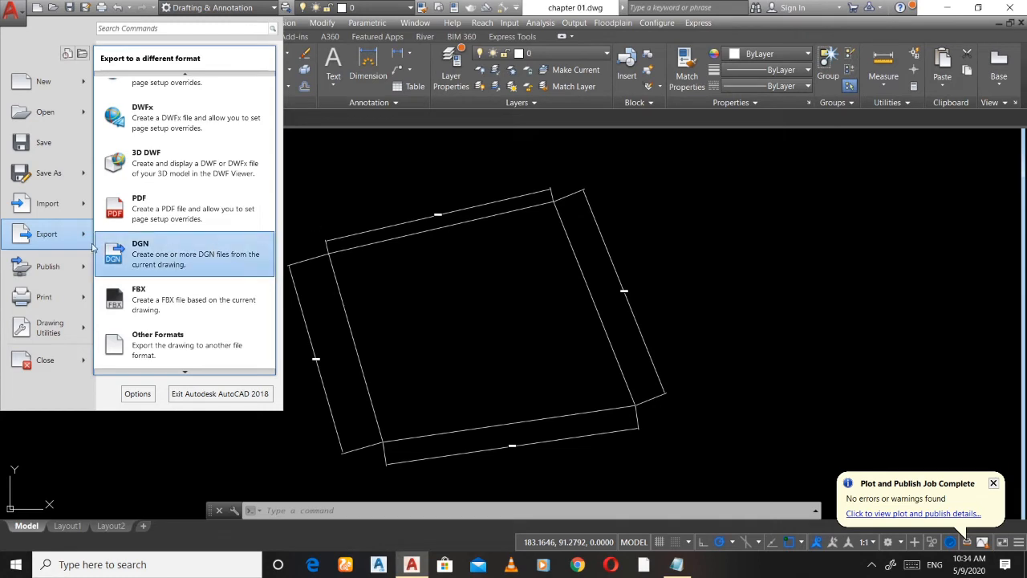
mouse_move(57, 268)
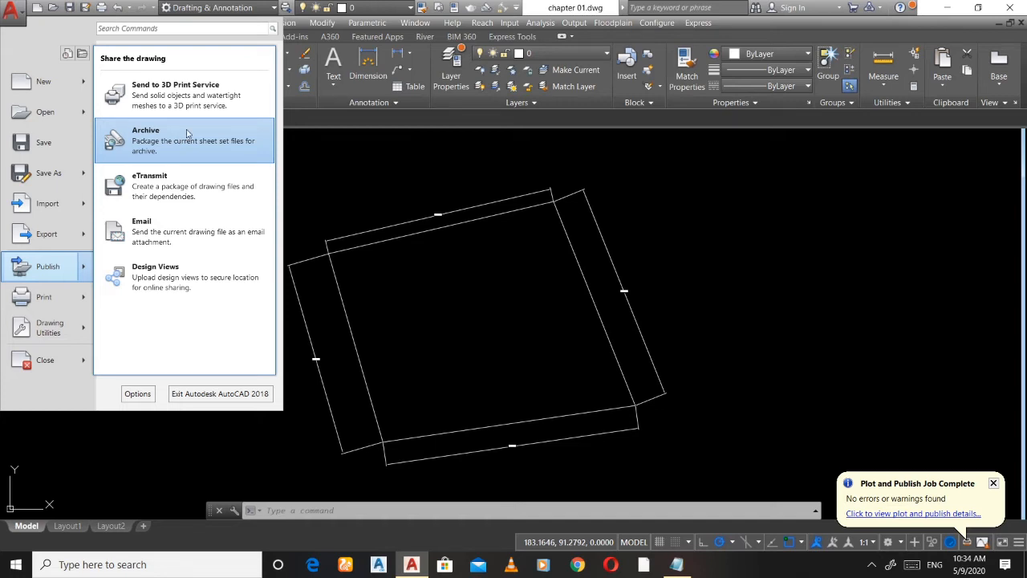
left_click(187, 135)
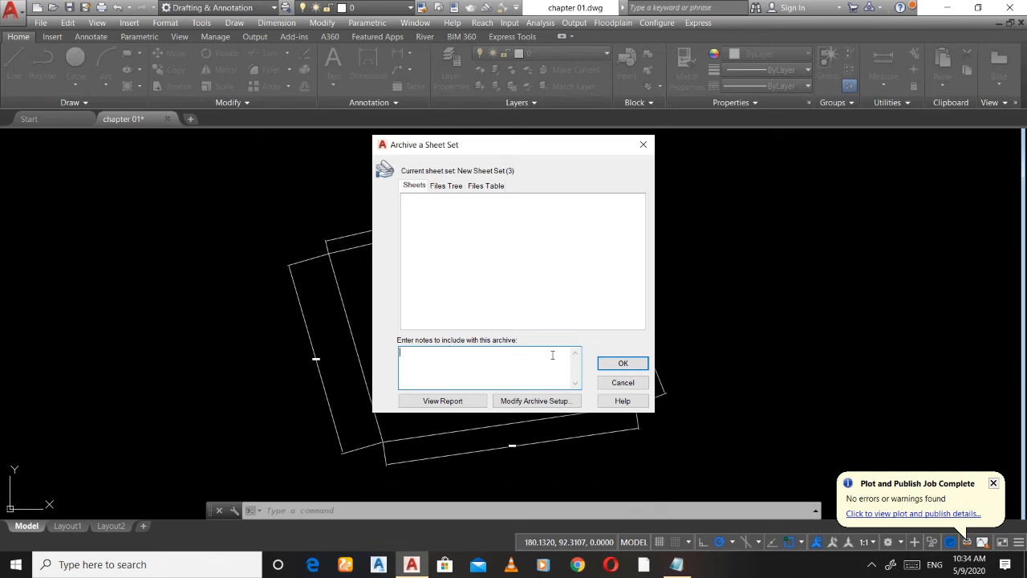
left_click(624, 364)
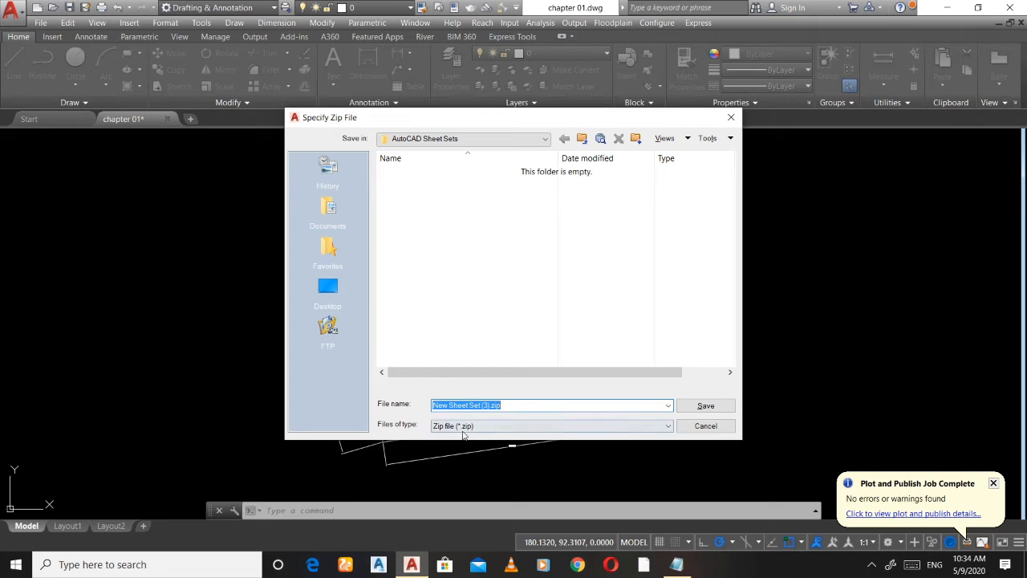
left_click(690, 407)
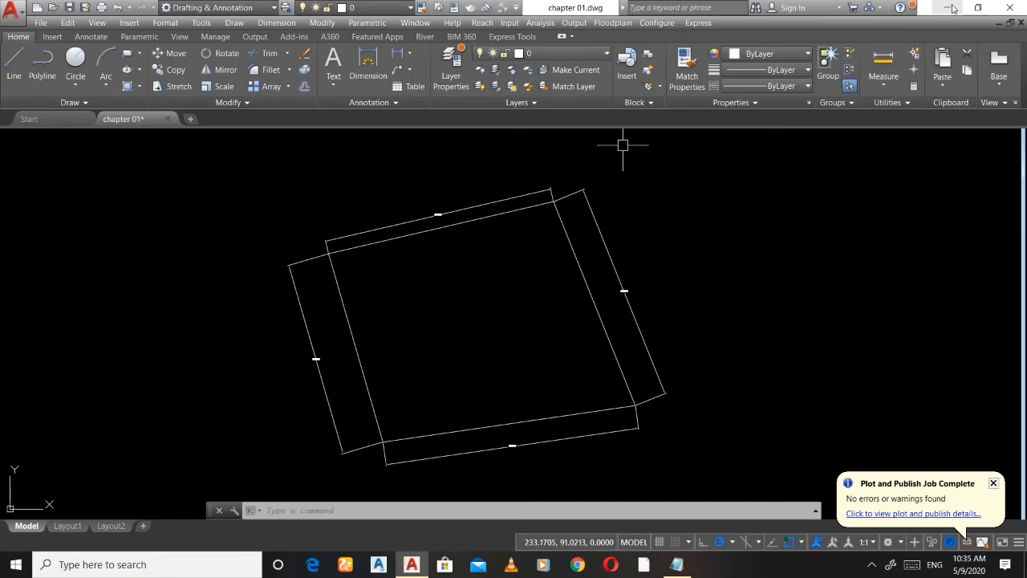
Check the chapter 01 menu outline in Notepad and return to AutoCAD
left_click(947, 8)
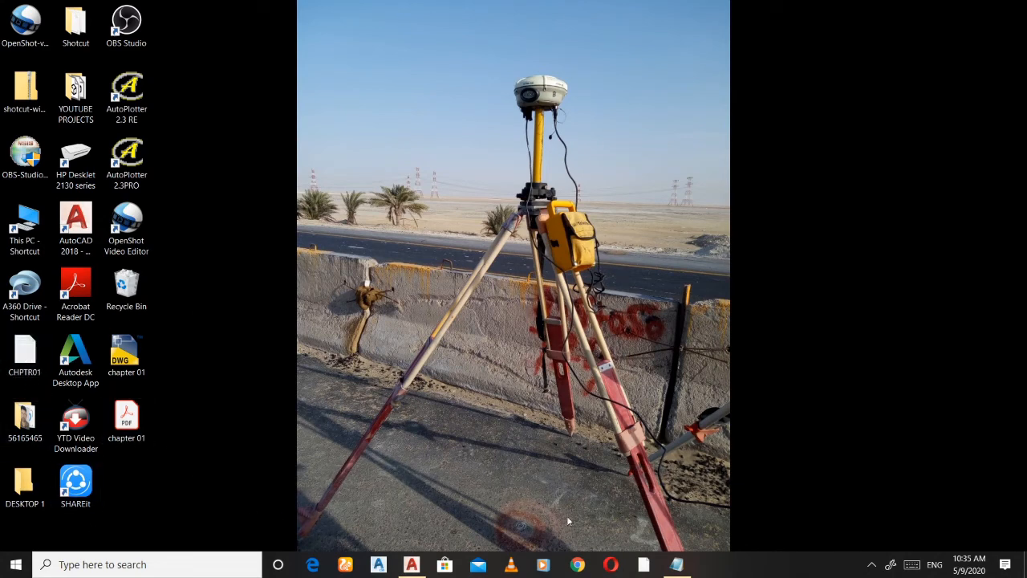
left_click(677, 566)
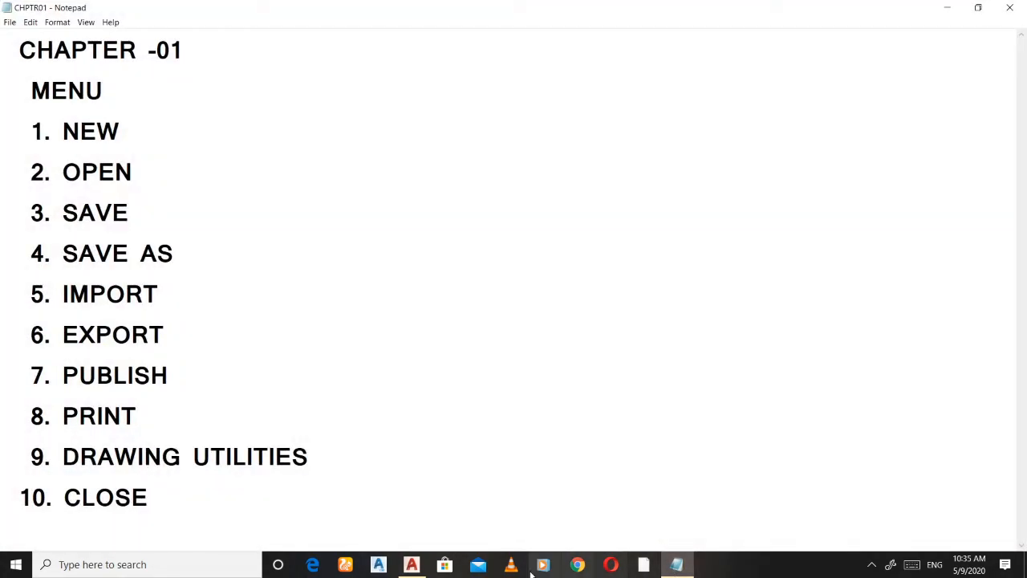
left_click(411, 565)
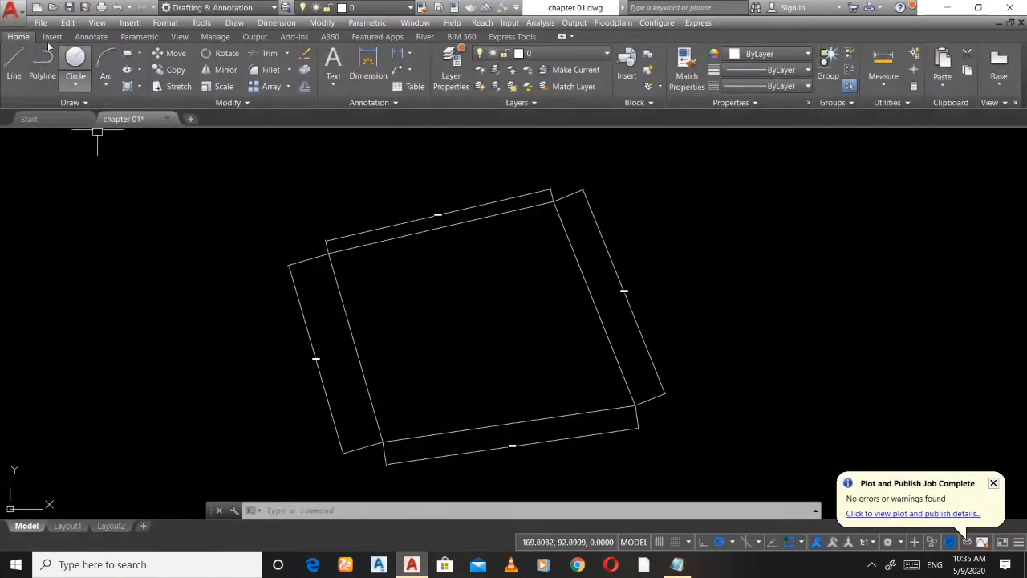
Start plotting the drawing, load the previous plot's page setup, and select the HP DJ 2130 series printer
left_click(11, 9)
mouse_move(81, 203)
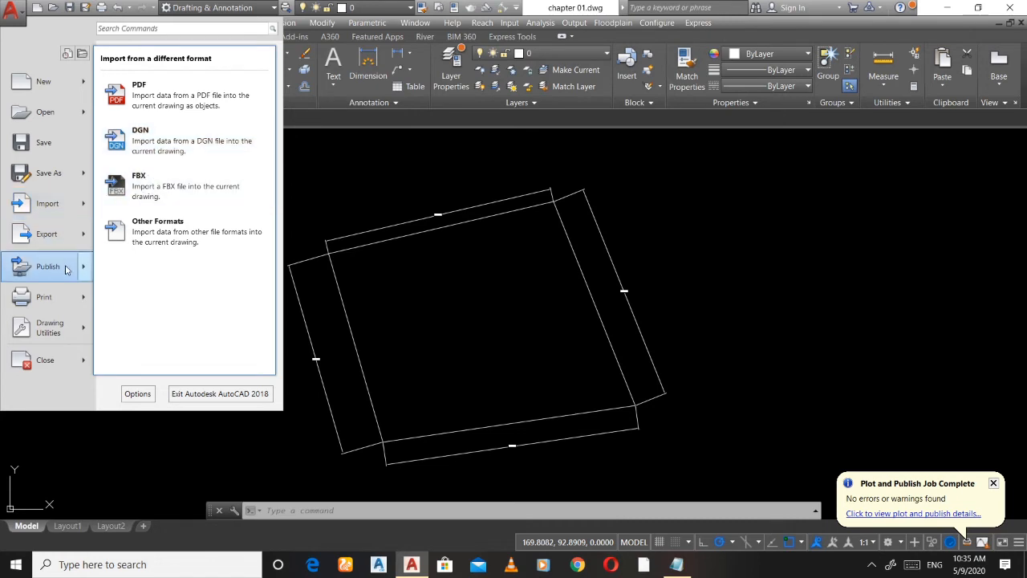
mouse_move(65, 274)
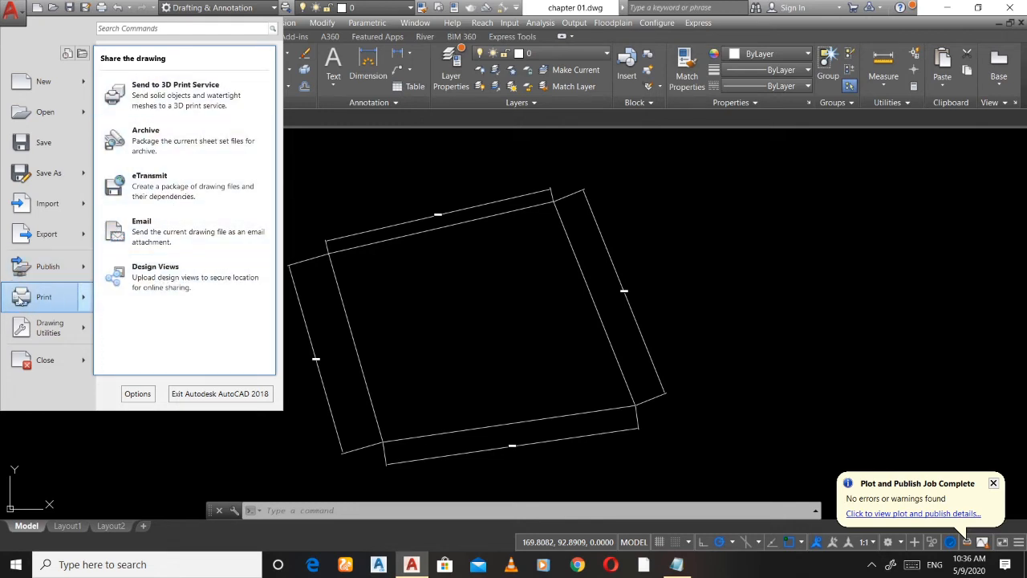
mouse_move(22, 299)
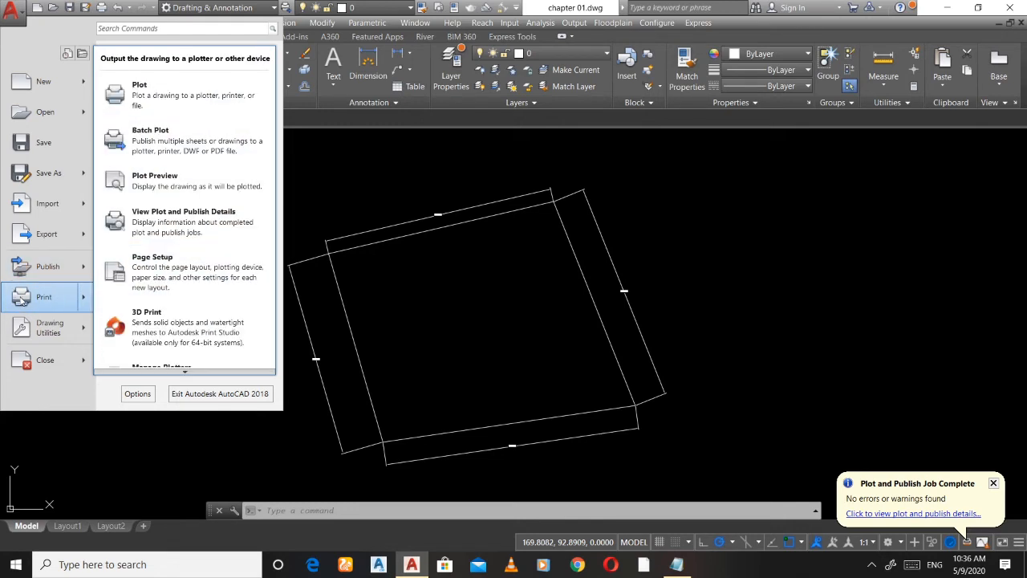
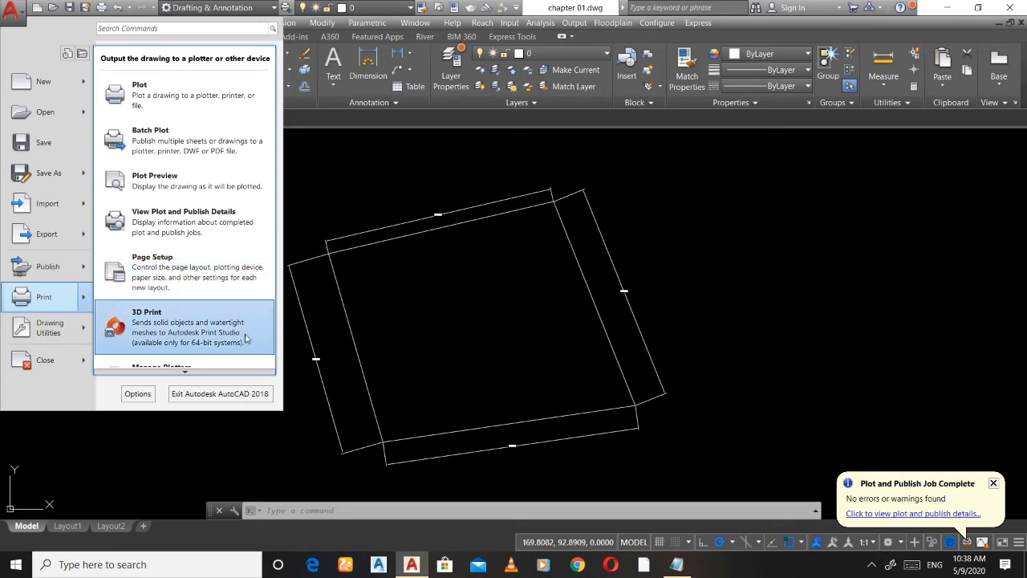
mouse_move(200, 374)
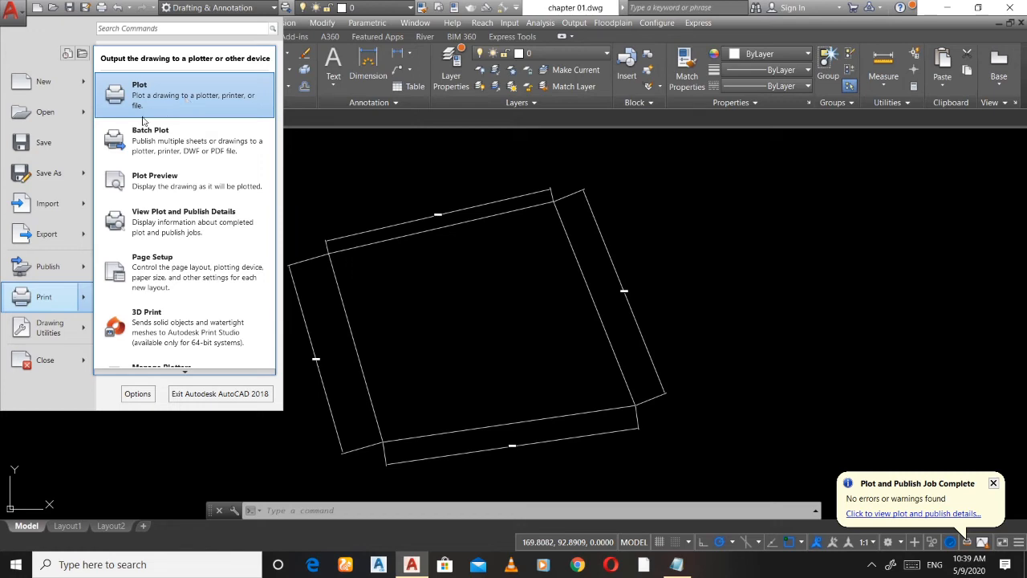
left_click(203, 94)
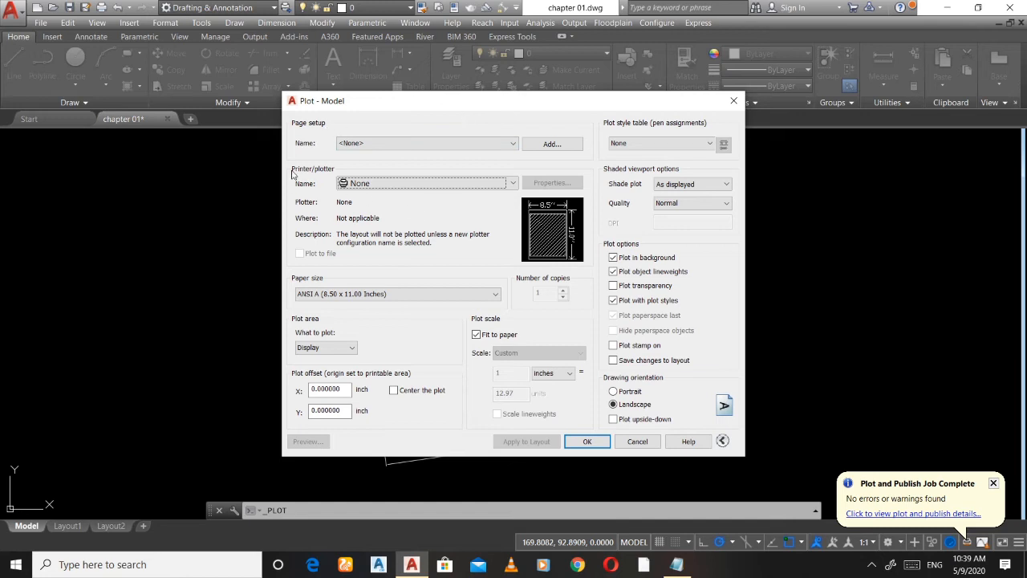
left_click(452, 145)
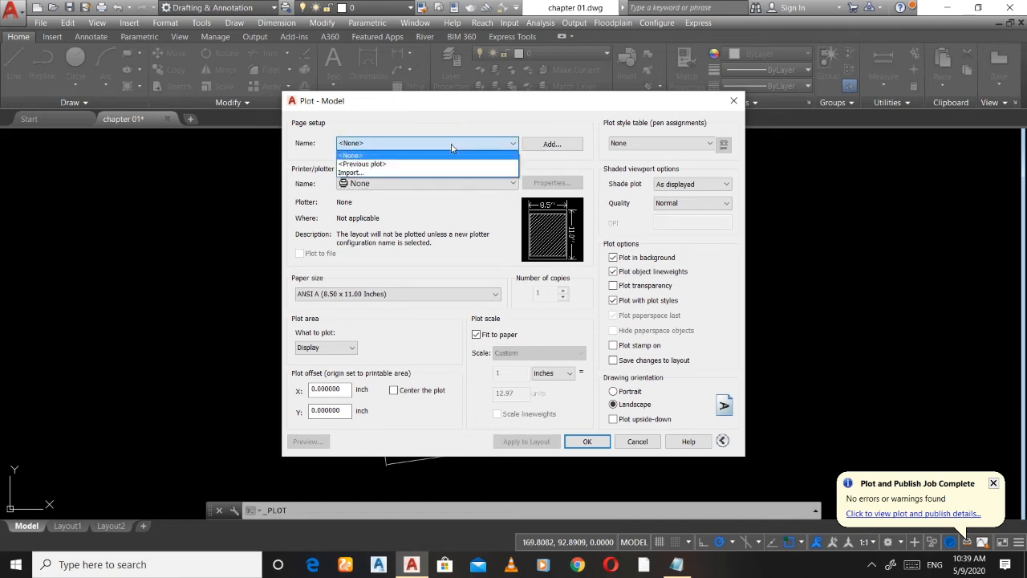
left_click(387, 164)
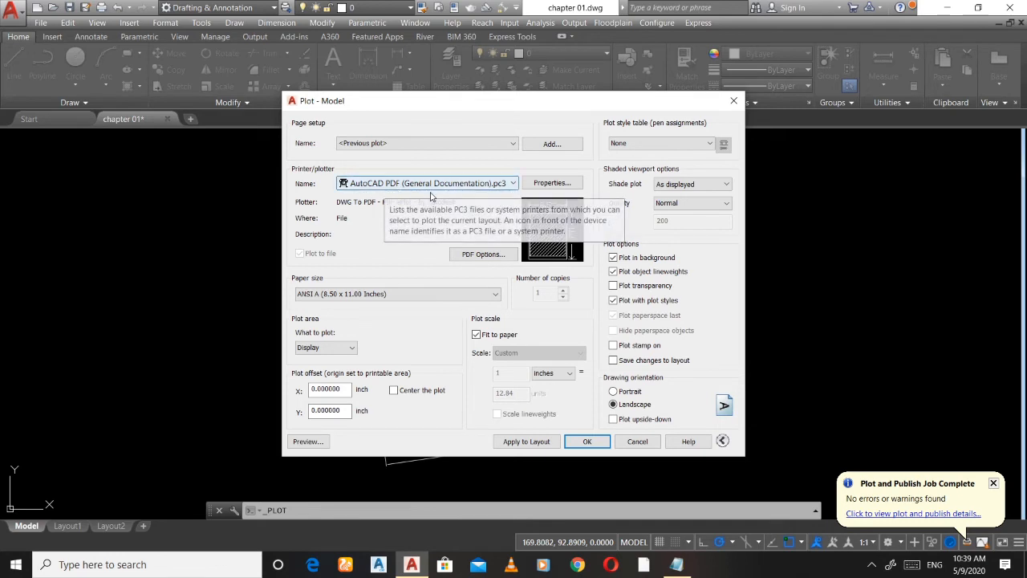
left_click(511, 184)
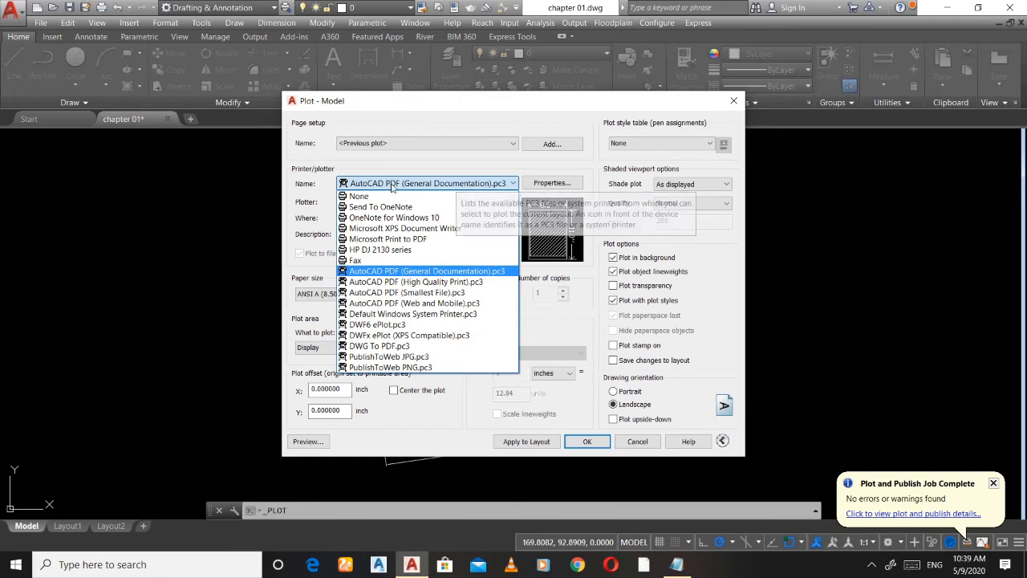
left_click(375, 251)
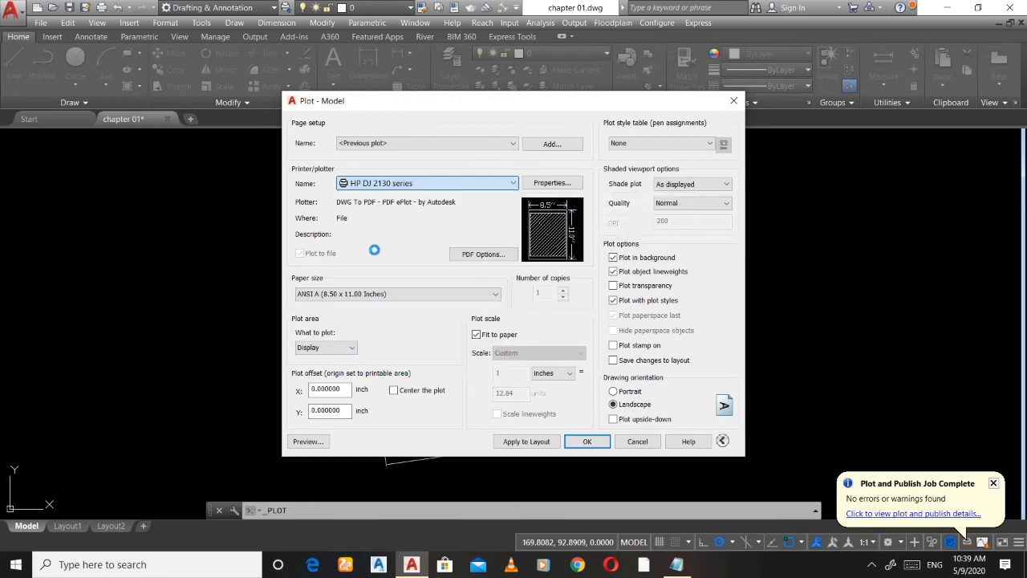
left_click(410, 184)
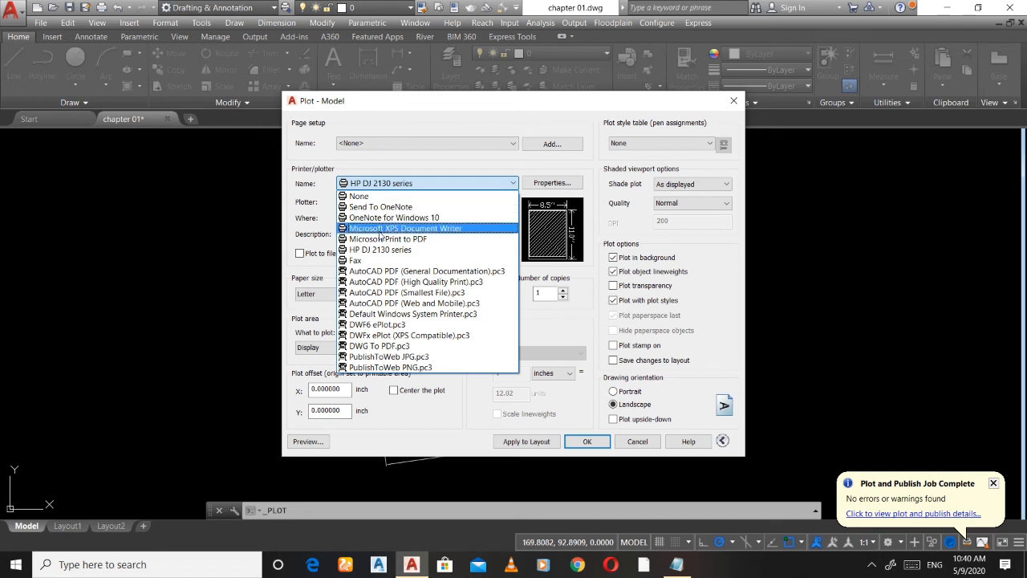
left_click(431, 187)
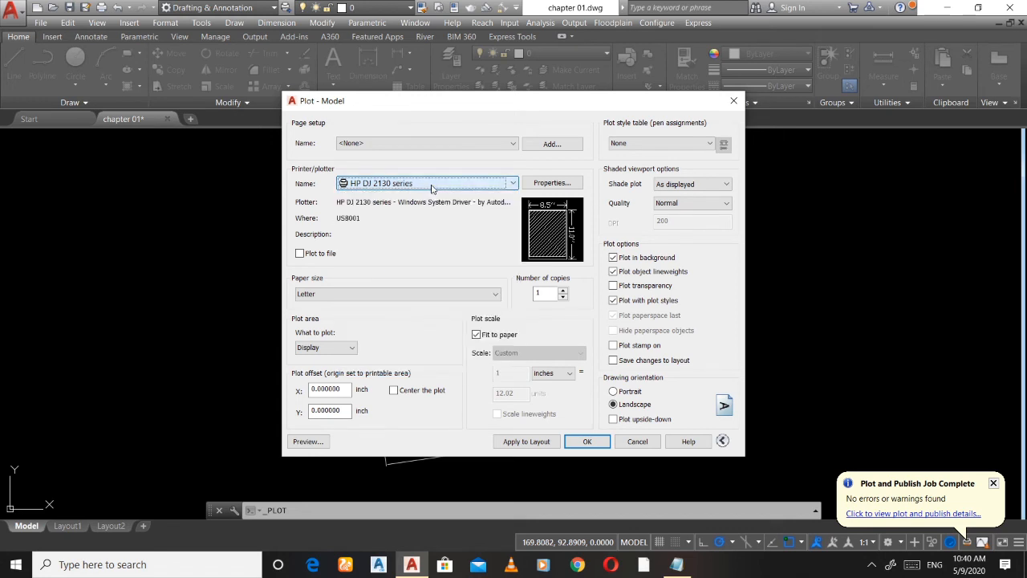
Try the plot-to-file option and look through the paper sizes offered for the selected printer
left_click(299, 254)
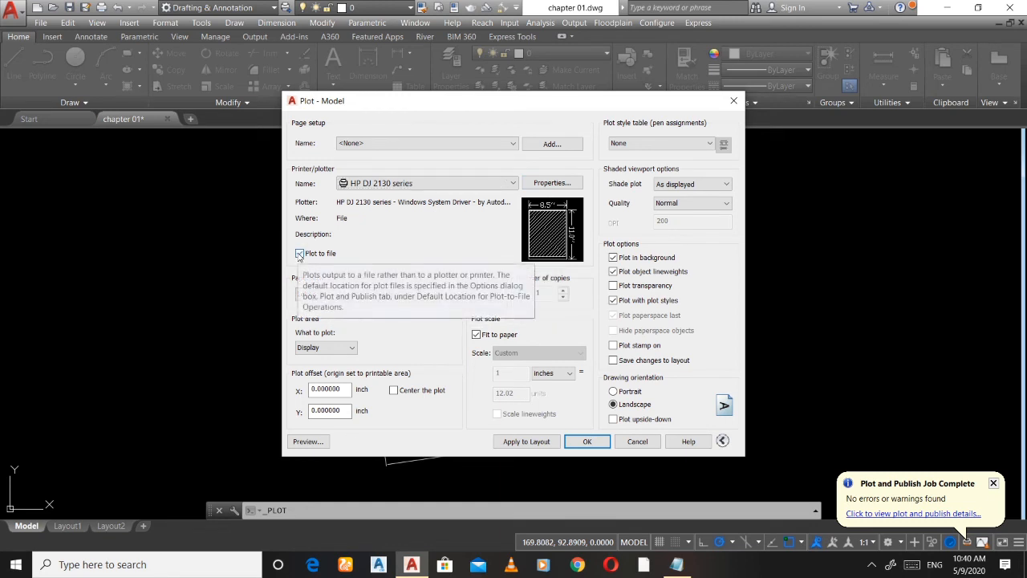
left_click(300, 253)
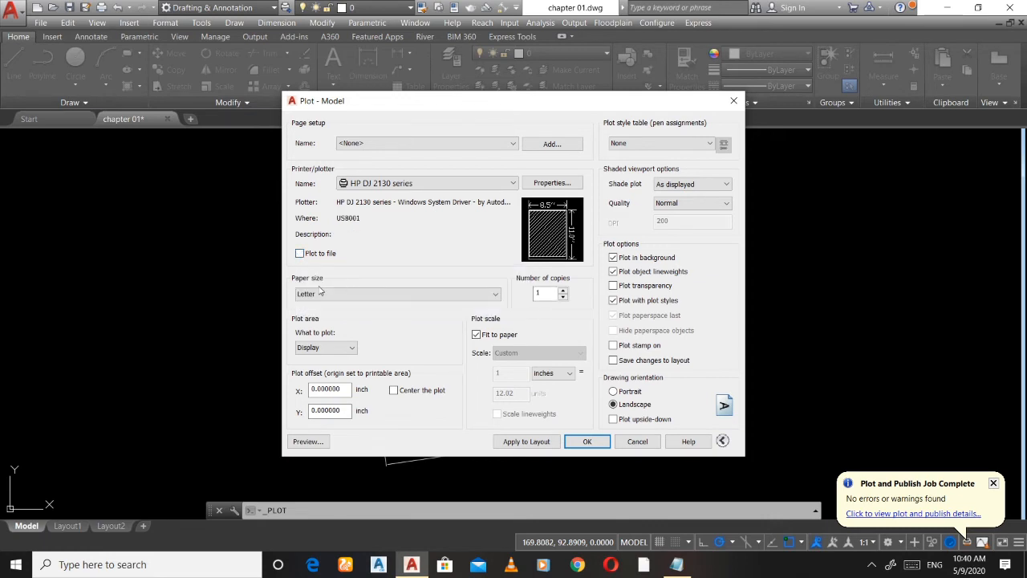
left_click(338, 295)
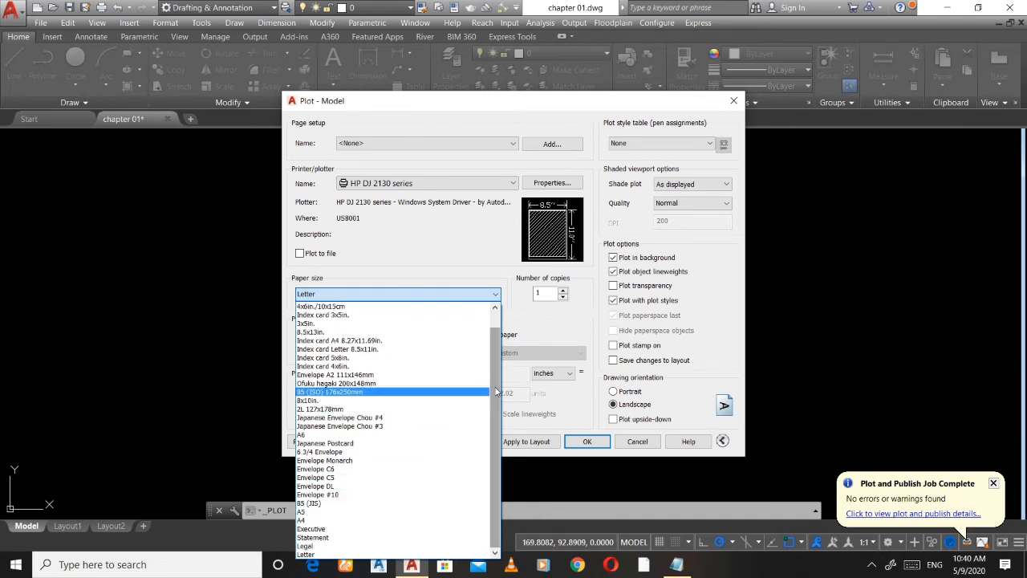
scroll(353, 369, "up", 1)
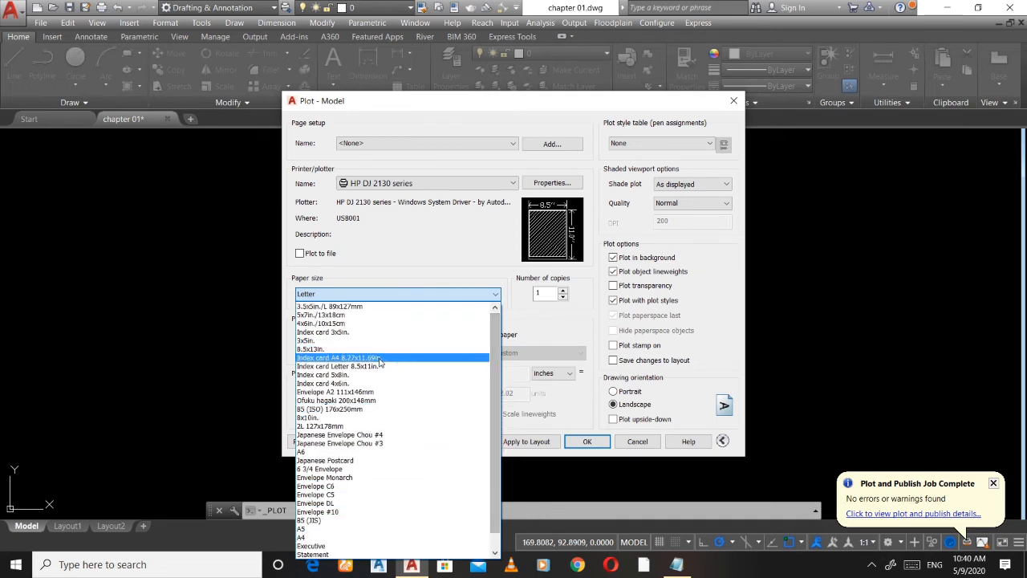
scroll(337, 337, "down", 1)
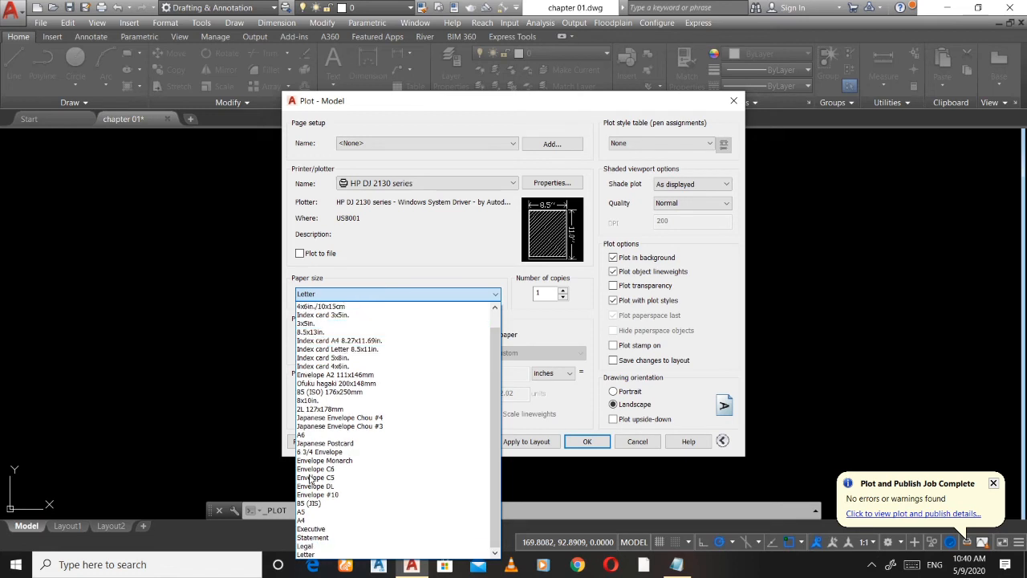
scroll(312, 490, "up", 1)
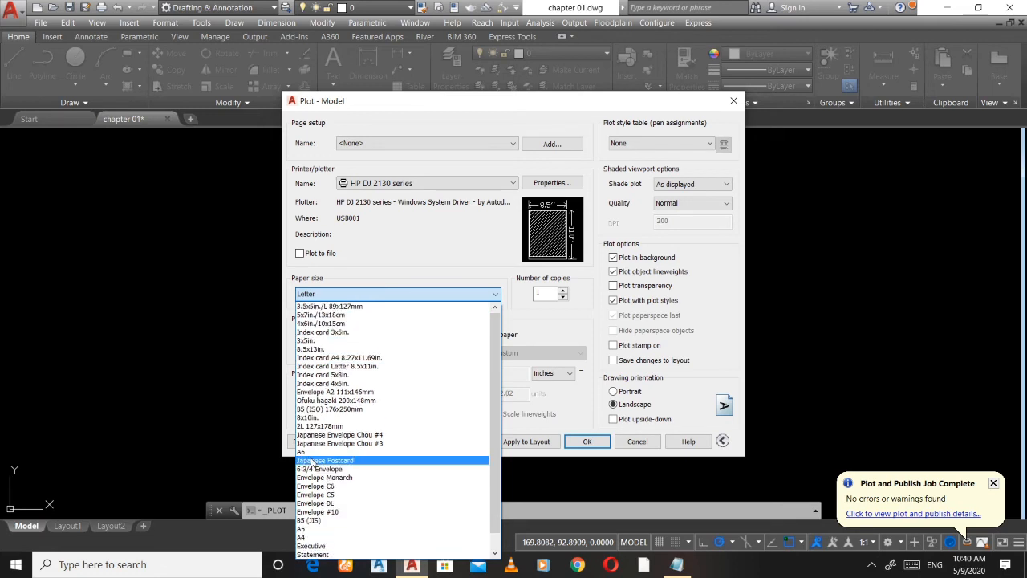
left_click(338, 298)
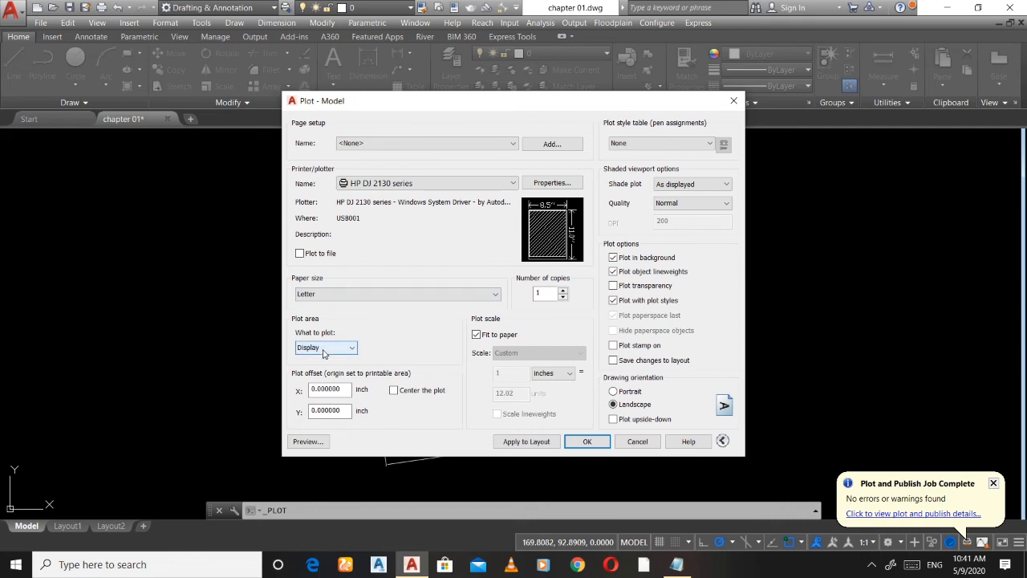
left_click(325, 350)
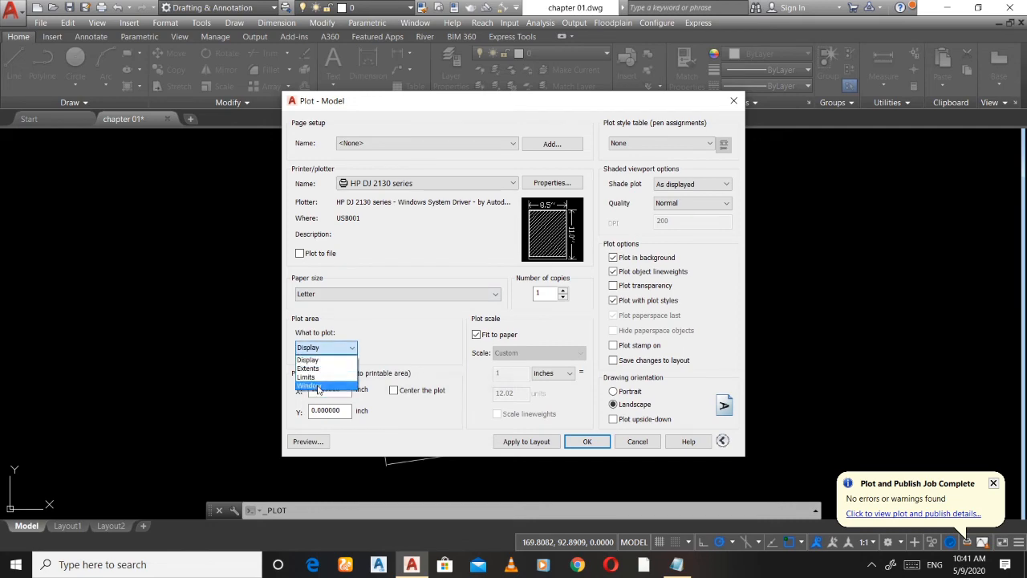
left_click(318, 386)
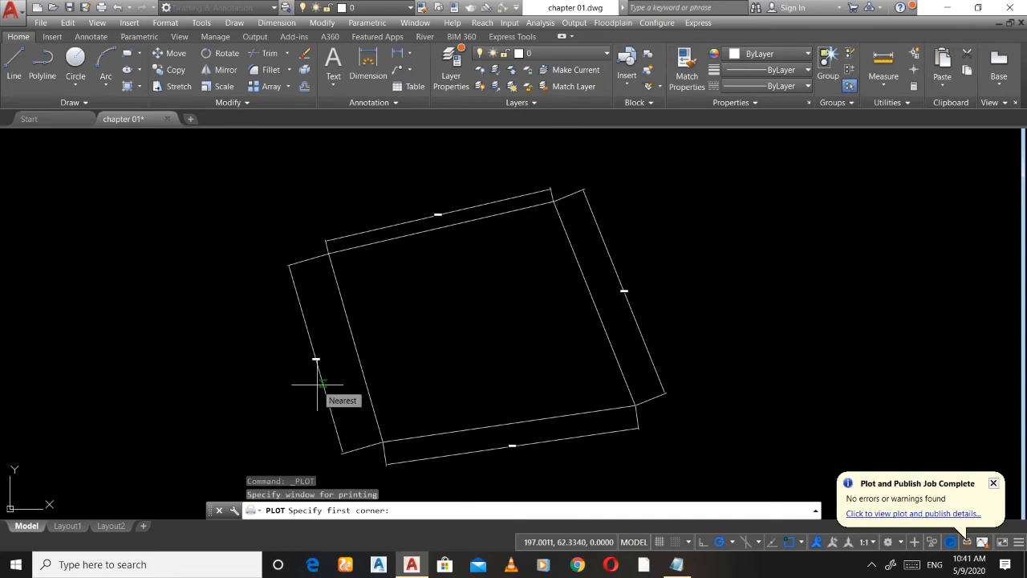
left_click(253, 212)
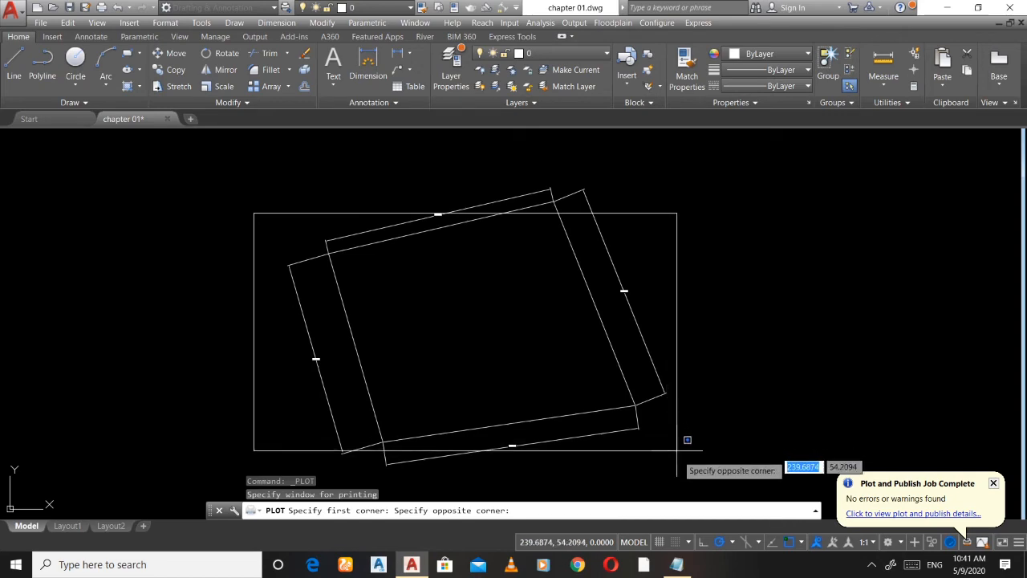
key("Escape")
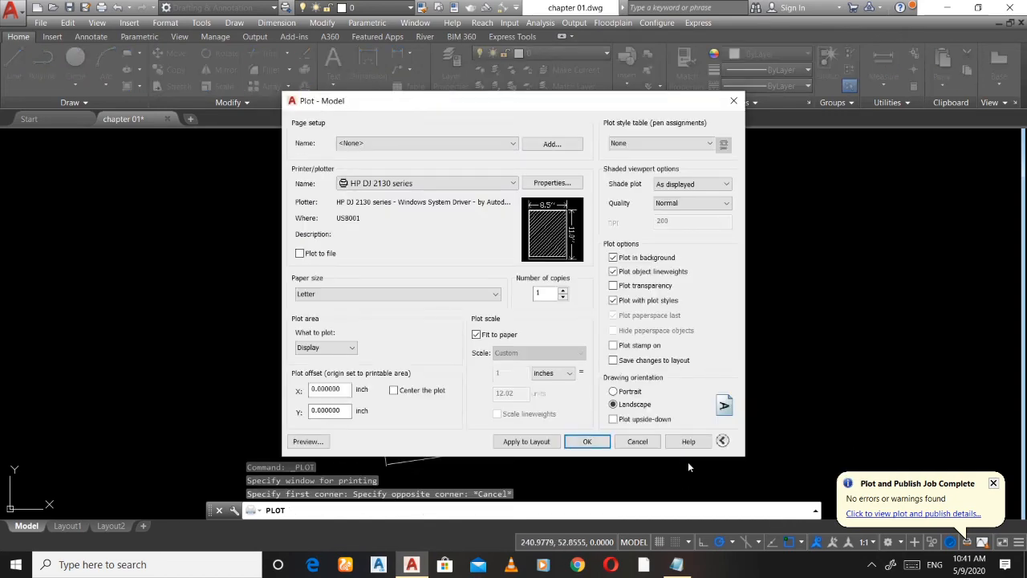
Set the plot area to a window around the upper dimensioned four-sided shape and center the plot on the paper
left_click(326, 347)
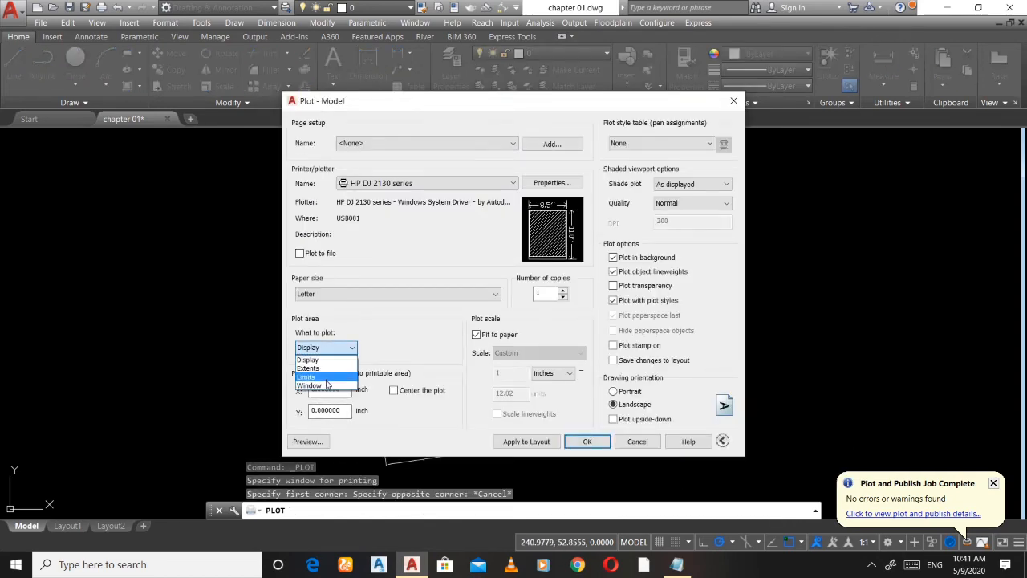
left_click(326, 386)
scroll(281, 222, "down", 5)
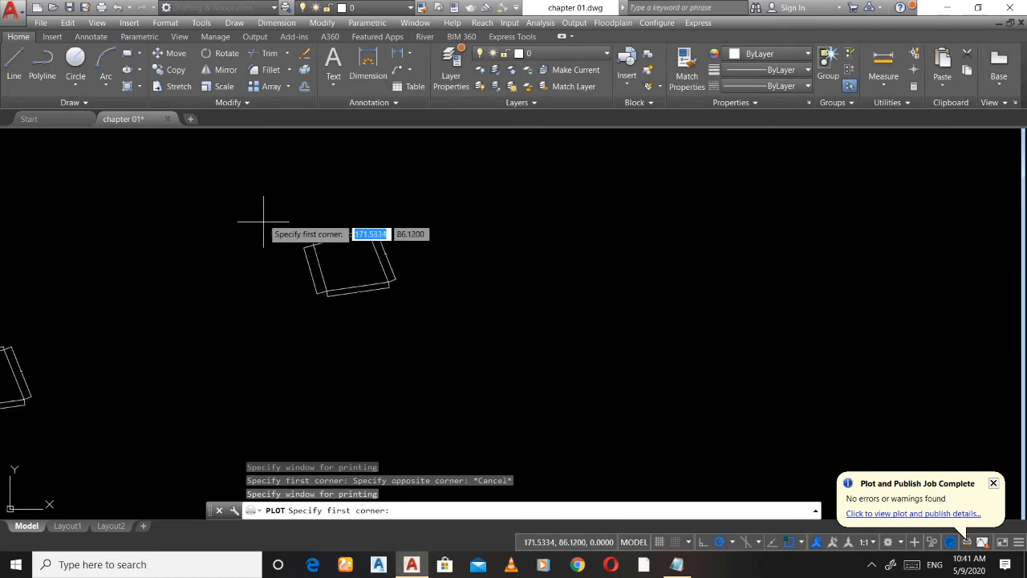
left_click(280, 224)
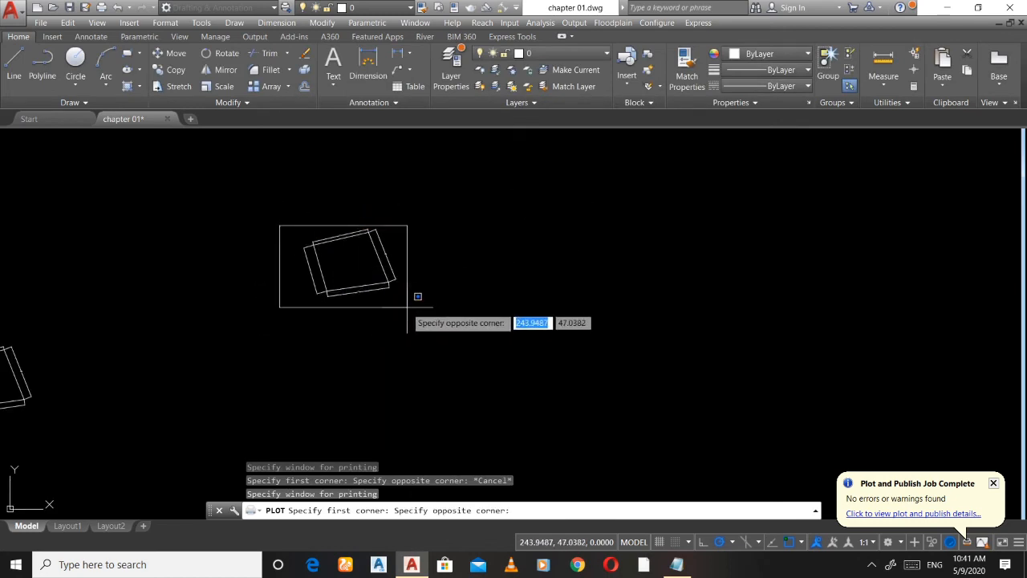
left_click(410, 294)
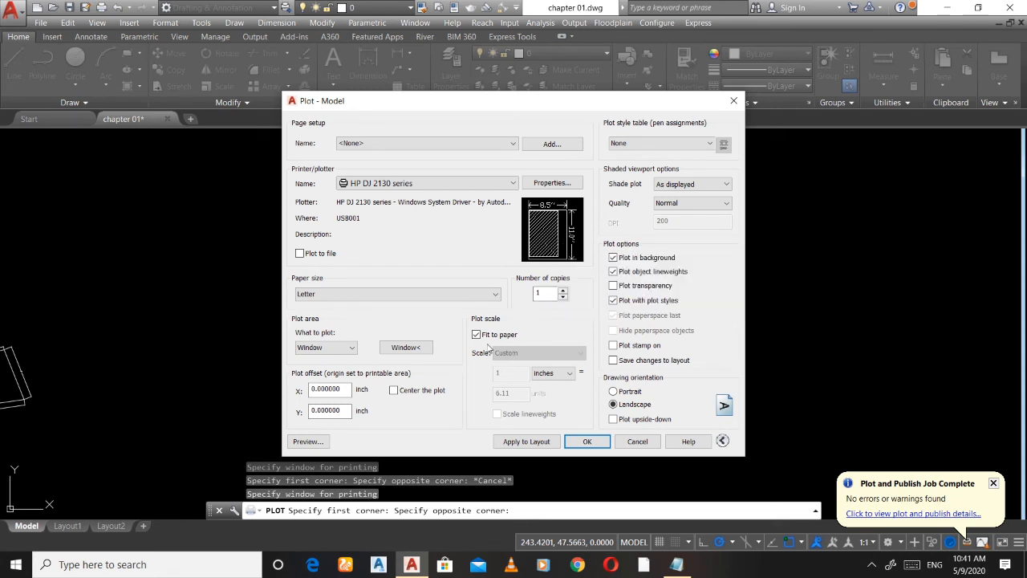
left_click(394, 392)
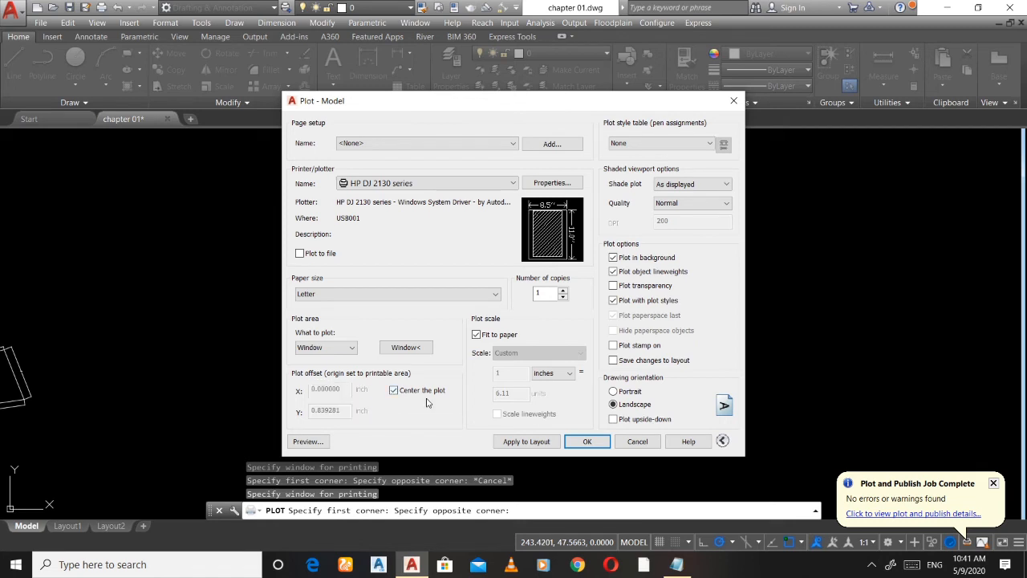
Preview the plot, examine the dimension texts on the shape's sides up close, and close the preview
left_click(309, 441)
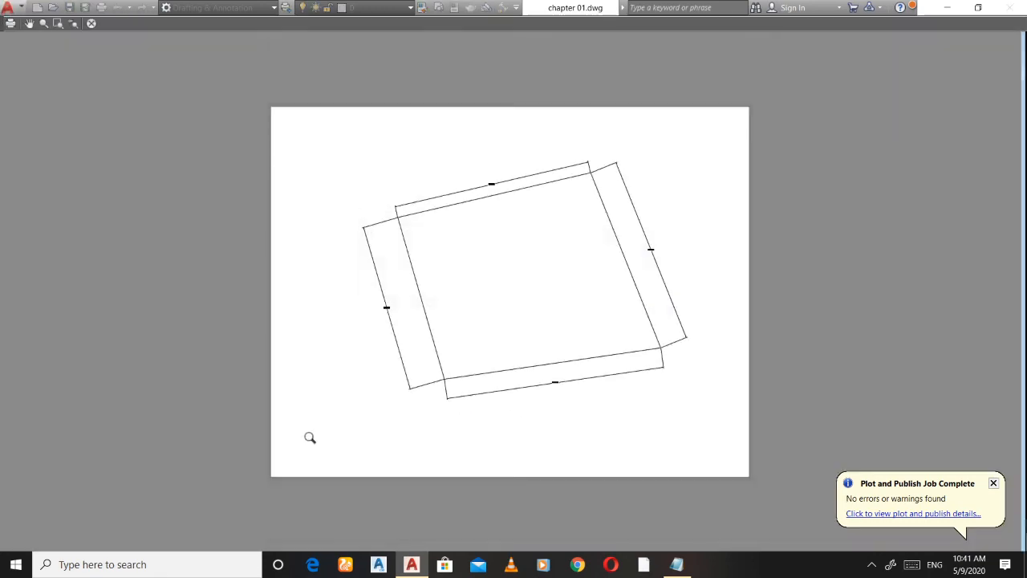
scroll(563, 376, "up", 5)
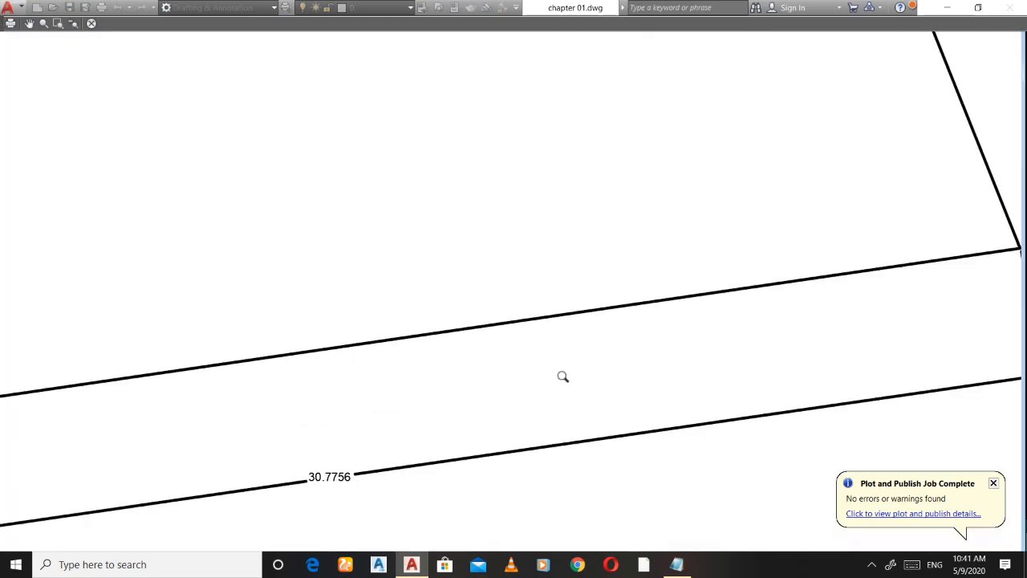
scroll(486, 355, "down", 5)
scroll(395, 365, "up", 6)
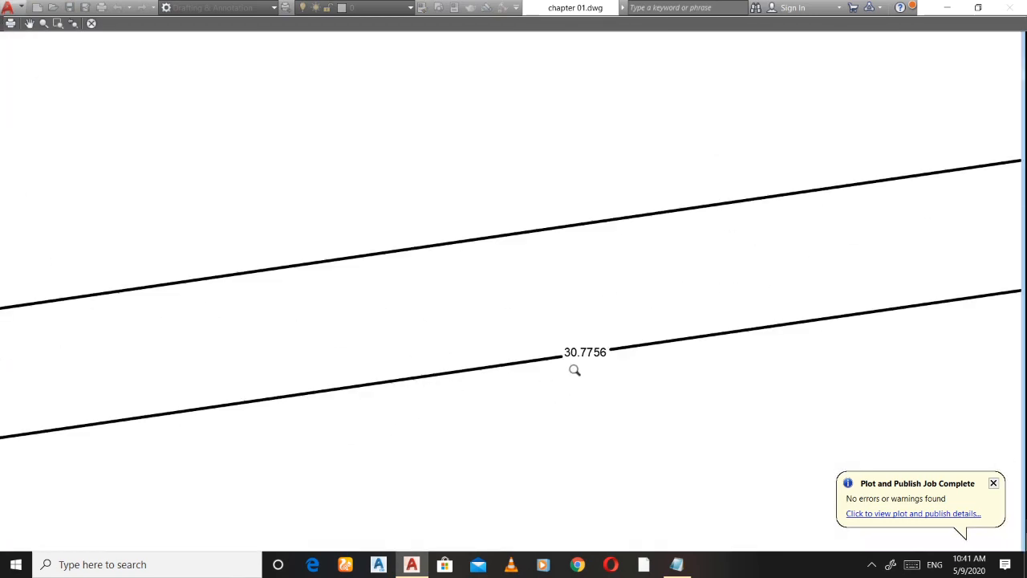
scroll(506, 386, "down", 5)
scroll(506, 386, "down", 4)
scroll(406, 346, "up", 8)
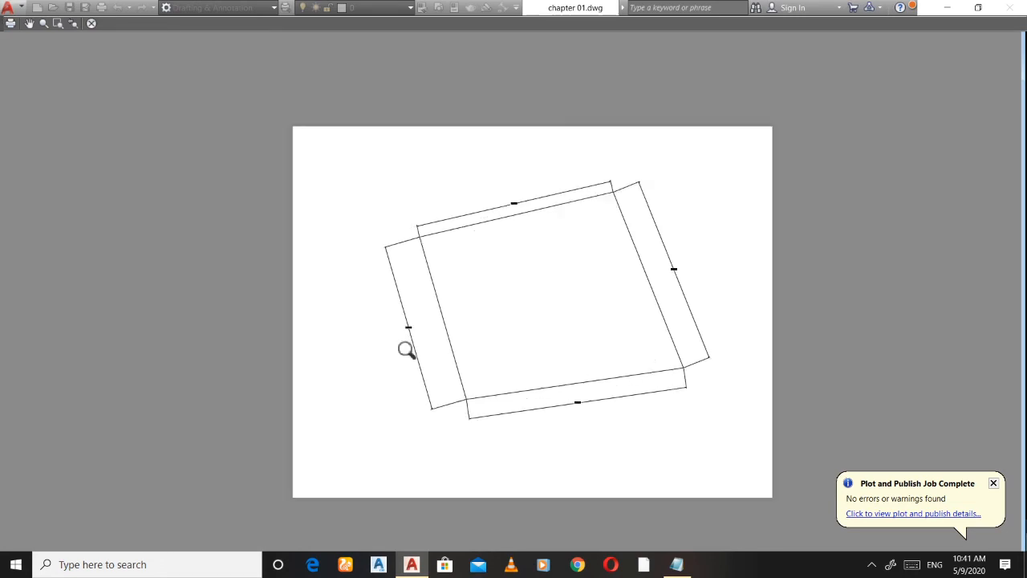
scroll(412, 305, "down", 8)
scroll(411, 335, "up", 7)
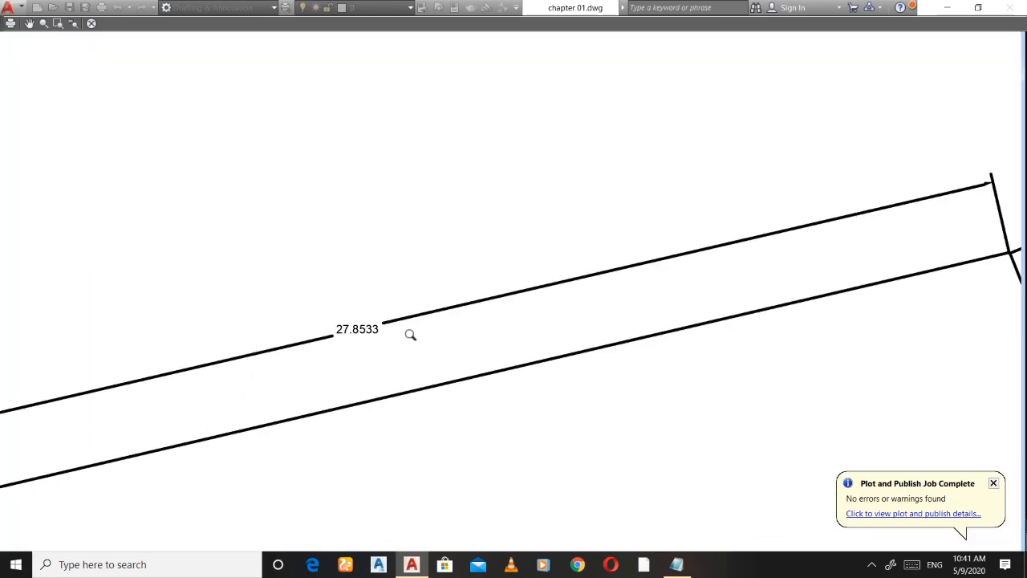
scroll(334, 286, "down", 8)
scroll(524, 368, "up", 8)
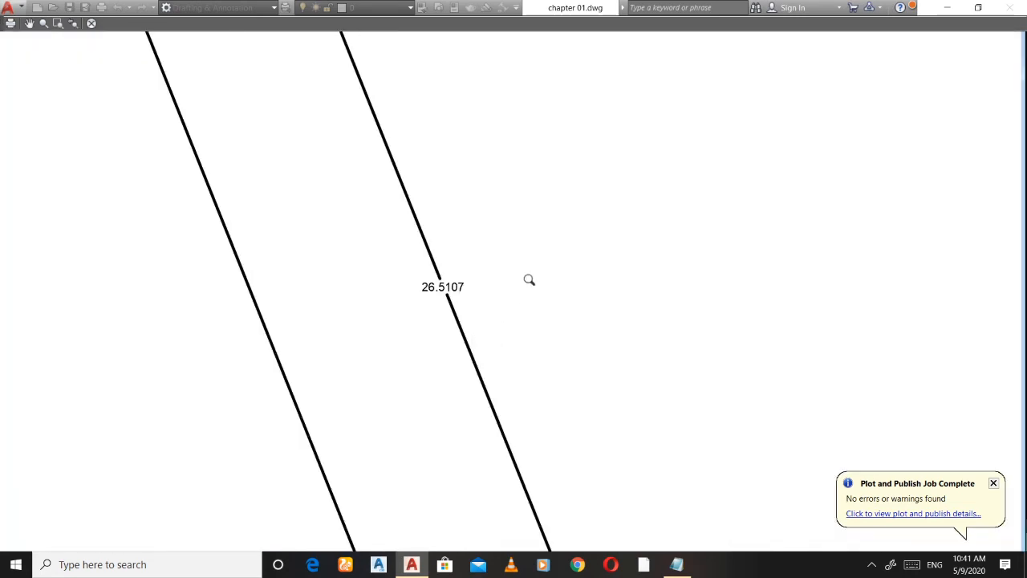
scroll(509, 305, "down", 8)
scroll(505, 290, "up", 4)
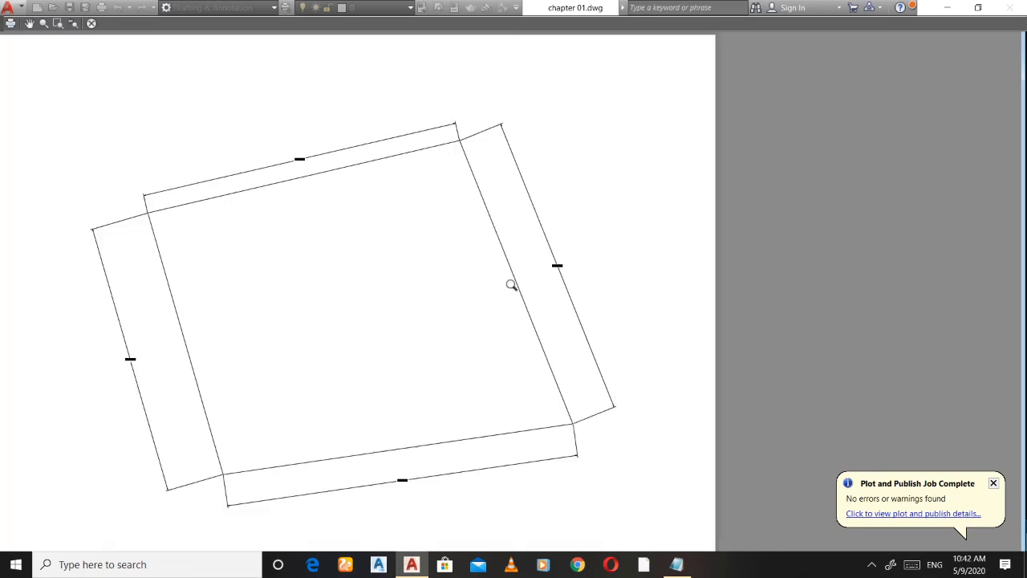
scroll(511, 284, "down", 4)
scroll(552, 285, "up", 2)
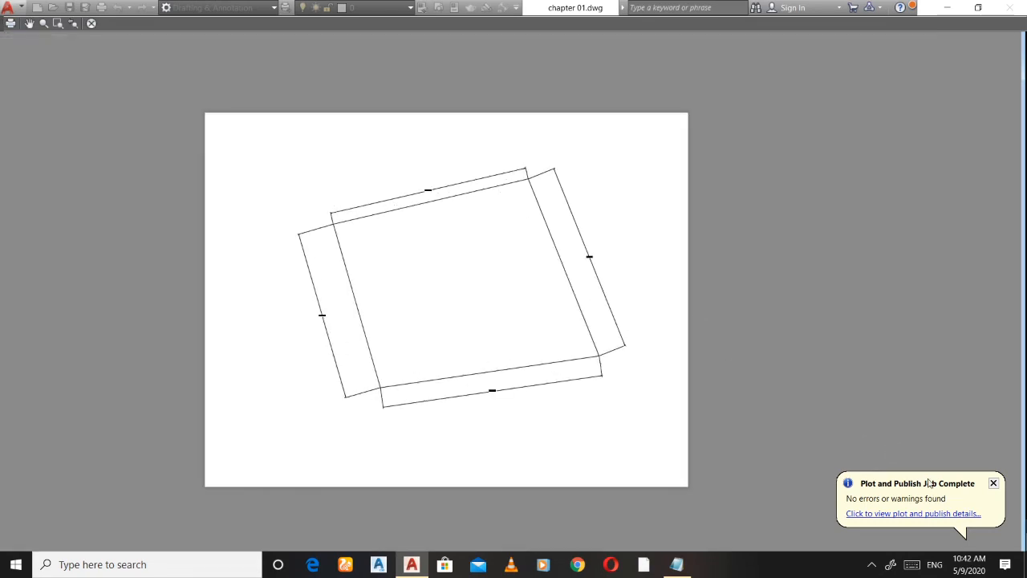
left_click(90, 24)
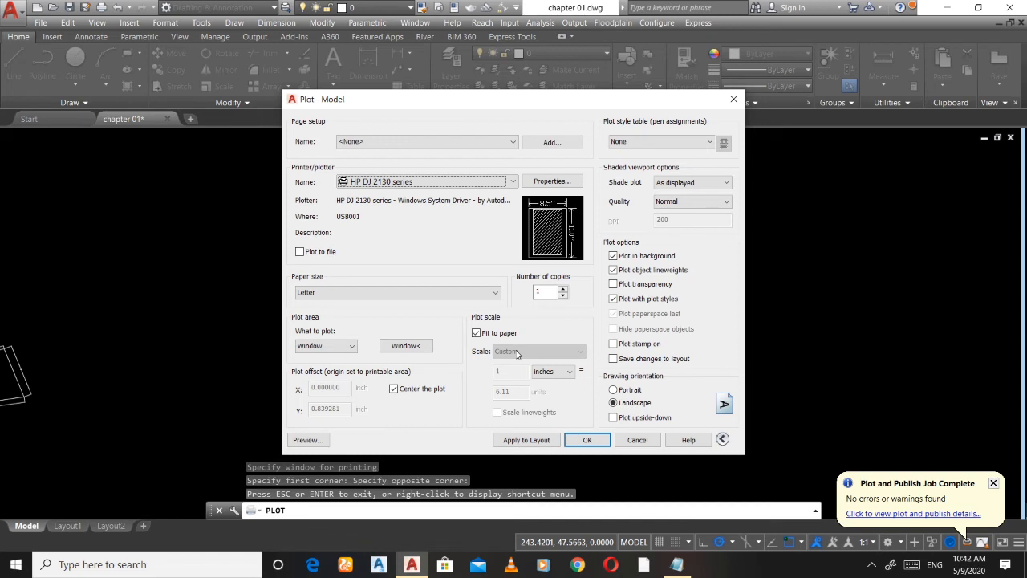
Turn off Fit to paper, look through the available plot scales, and turn Fit to paper back on
left_click(476, 333)
left_click(535, 357)
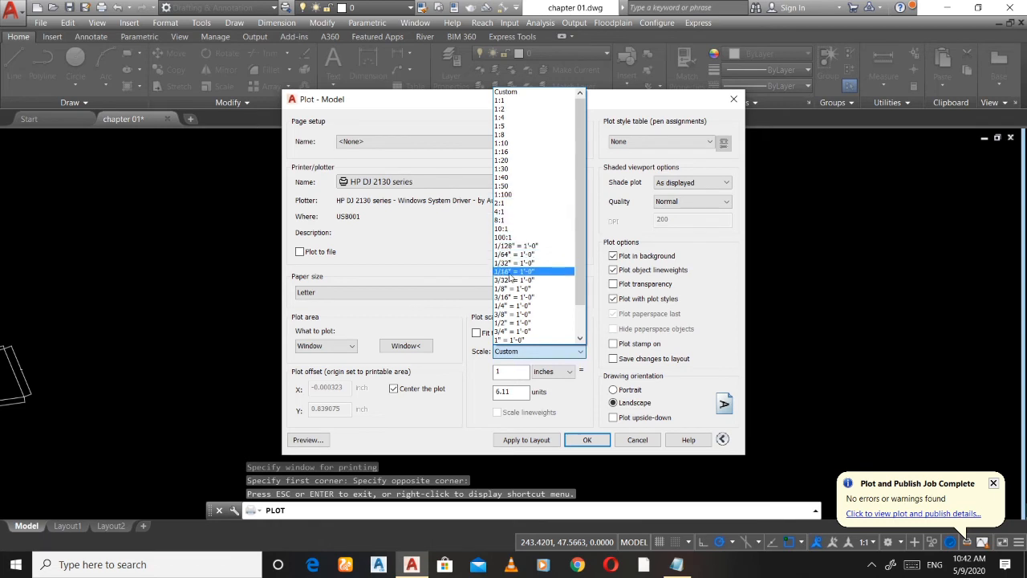
scroll(520, 240, "down", 1)
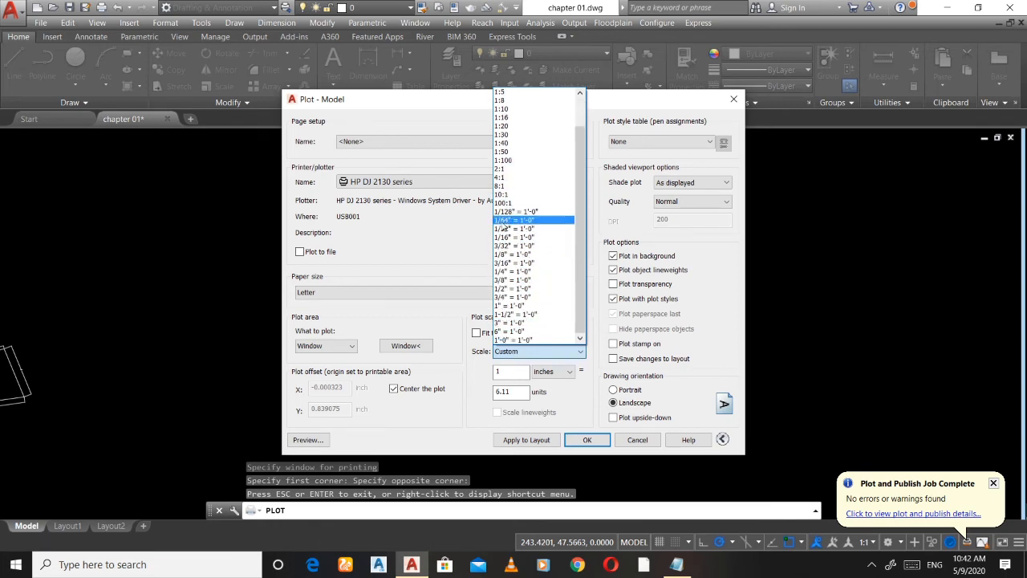
scroll(504, 143, "up", 1)
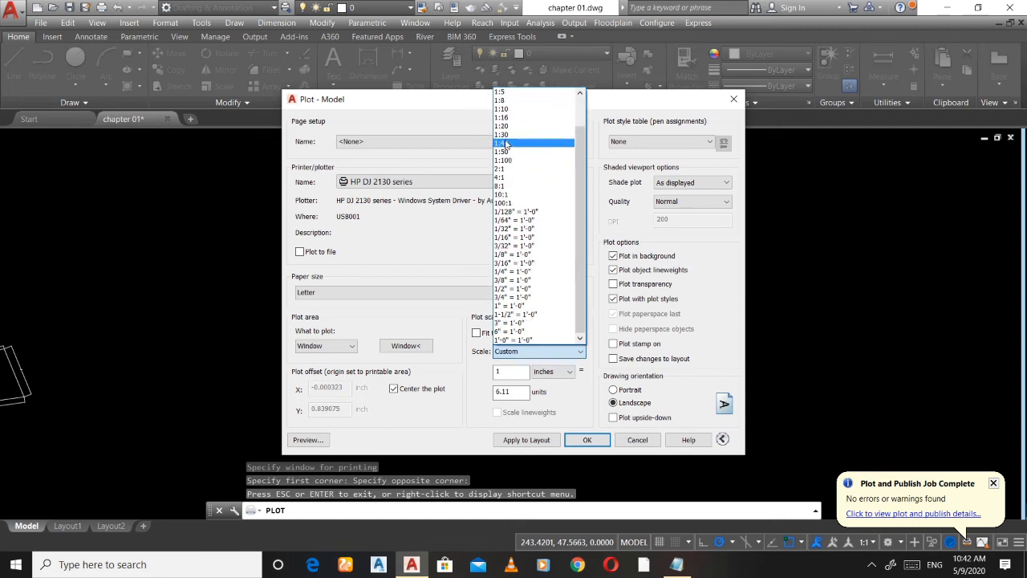
scroll(490, 186, "down", 1)
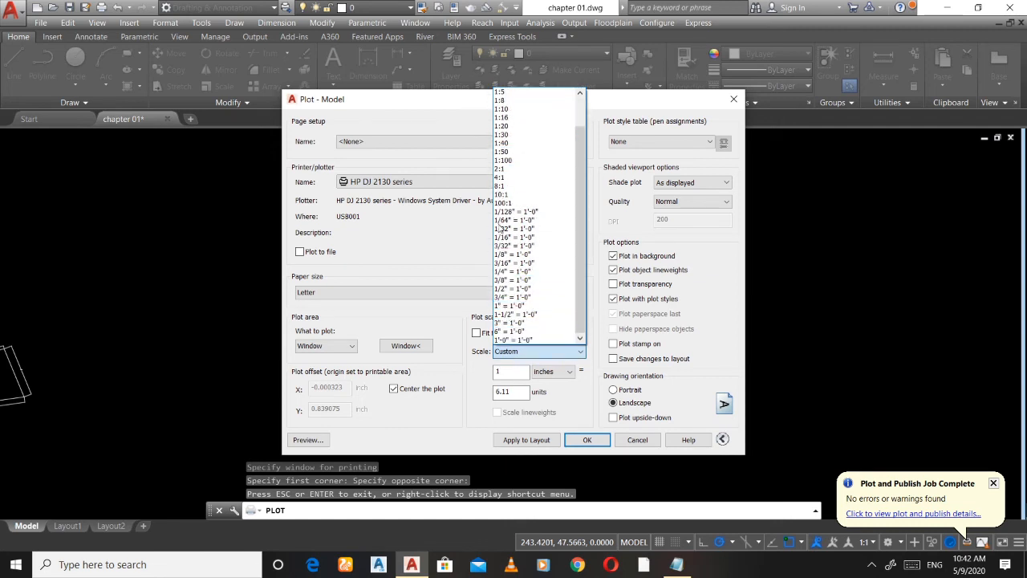
scroll(499, 145, "up", 1)
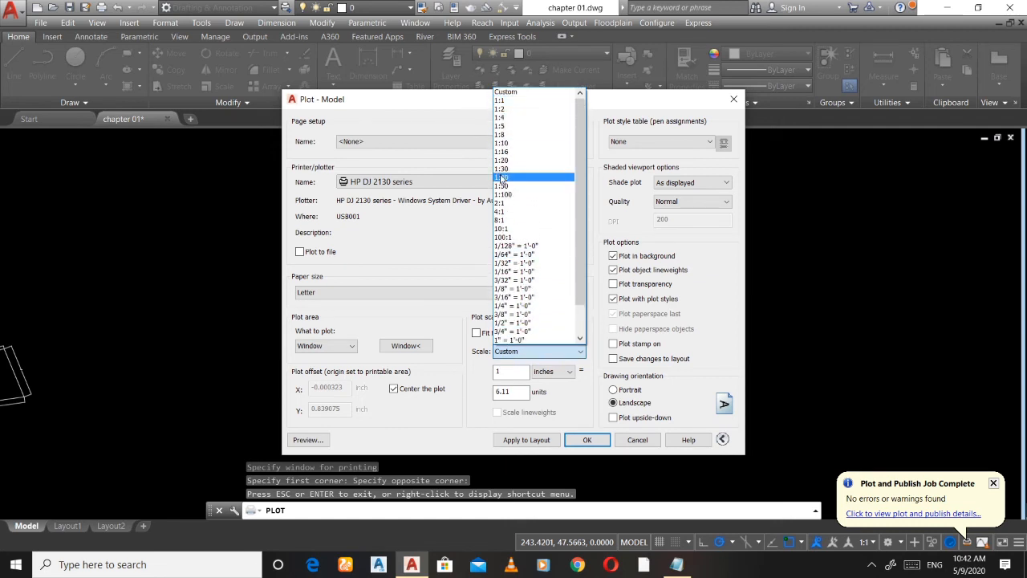
scroll(508, 218, "down", 1)
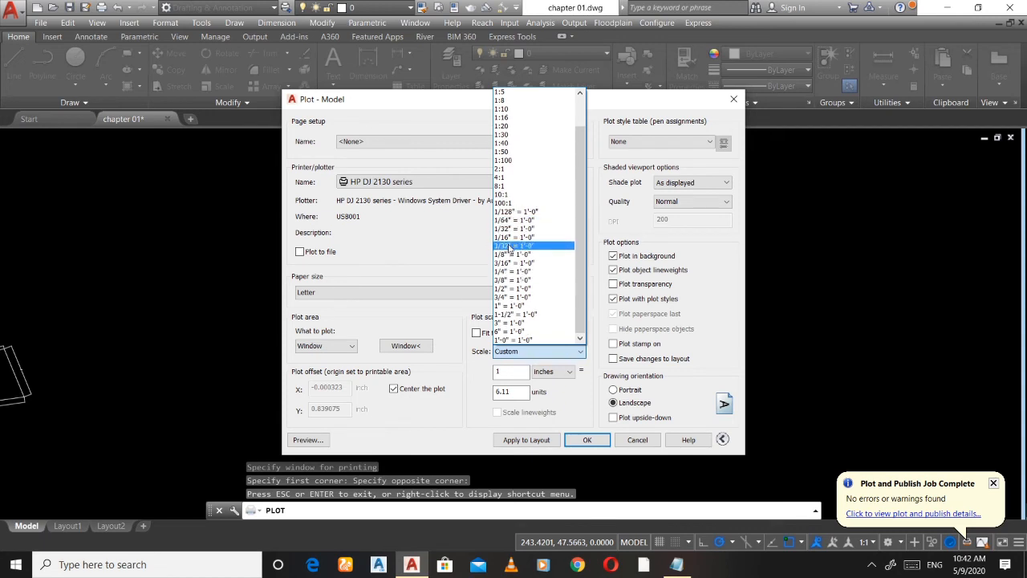
left_click(521, 353)
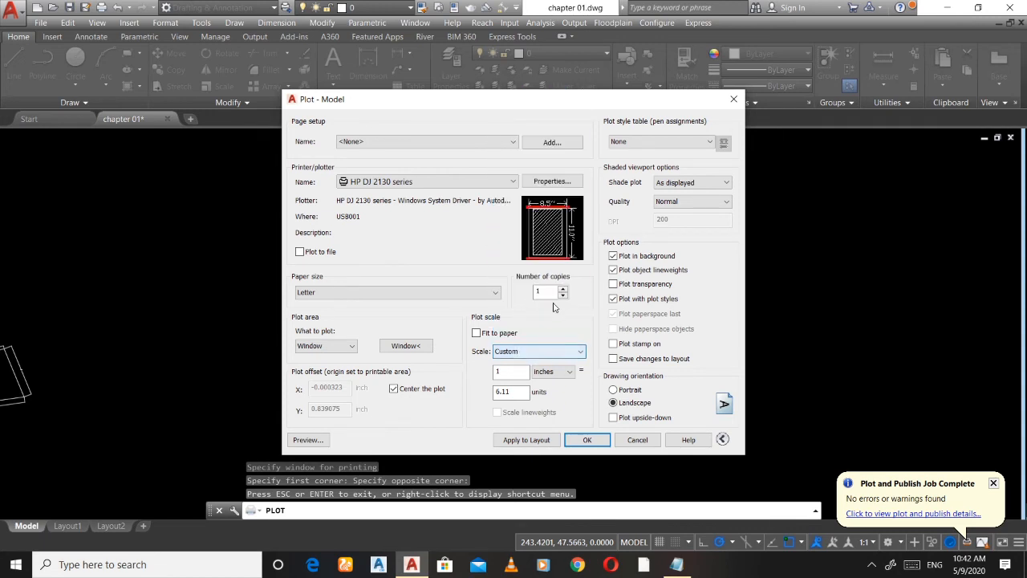
left_click(477, 332)
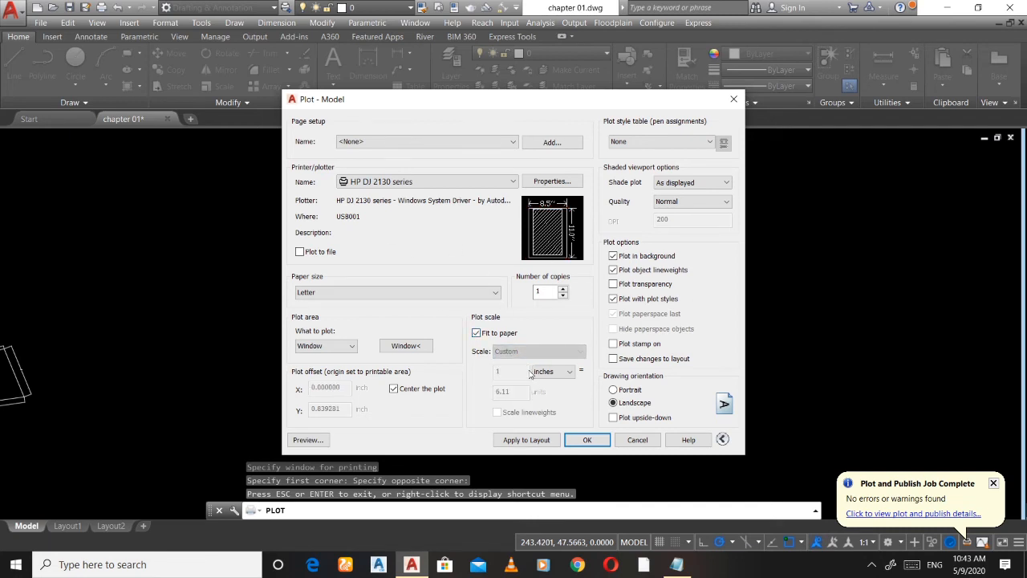
Try mm as the plot scale unit and return it to inches
left_click(569, 371)
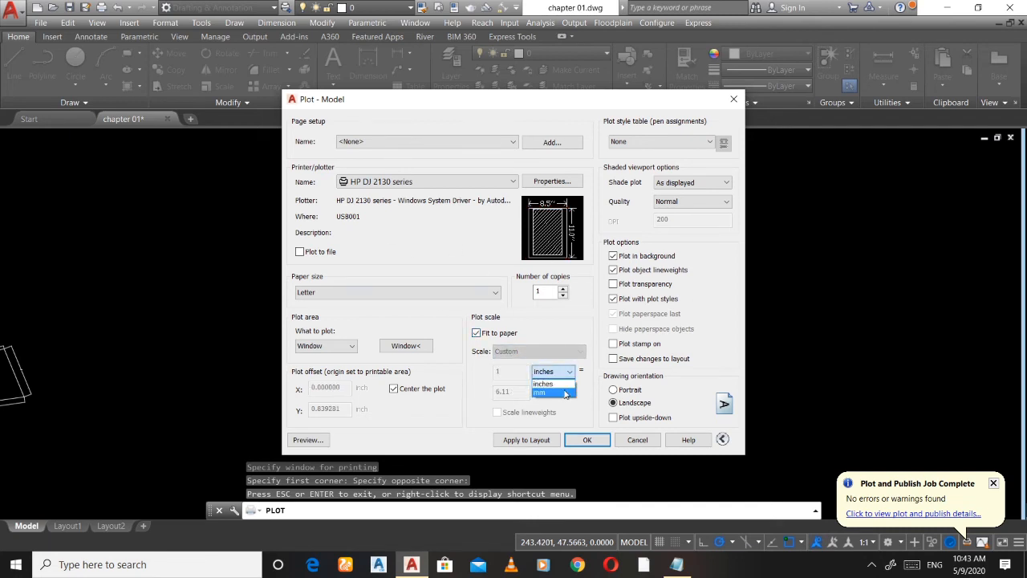
left_click(564, 392)
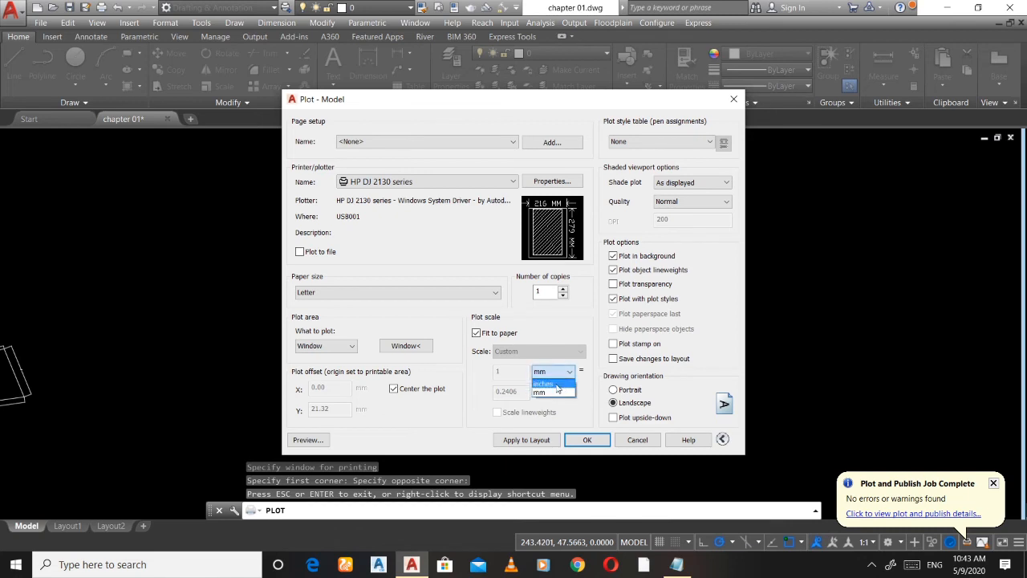
left_click(558, 385)
left_click(571, 372)
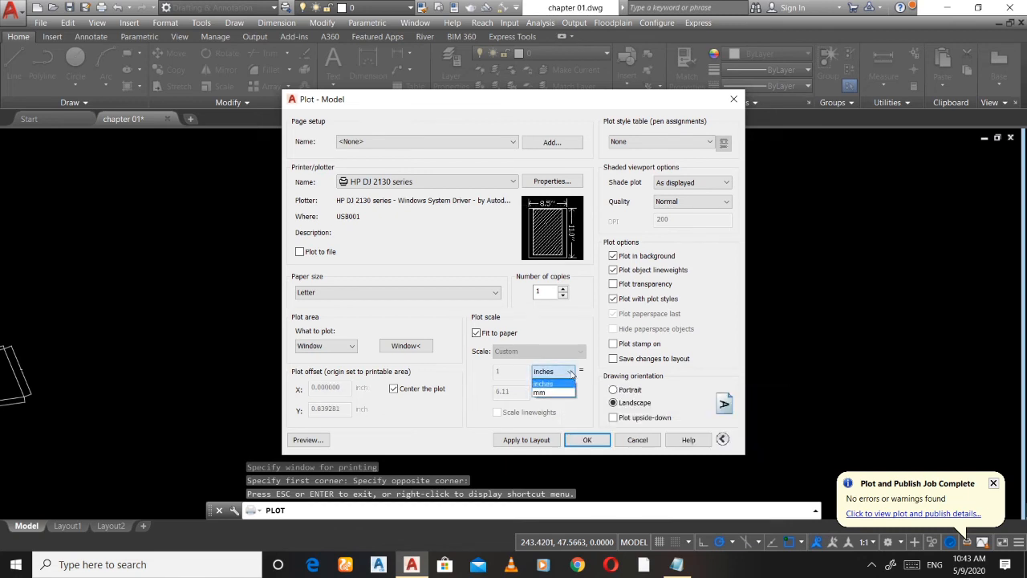
left_click(571, 373)
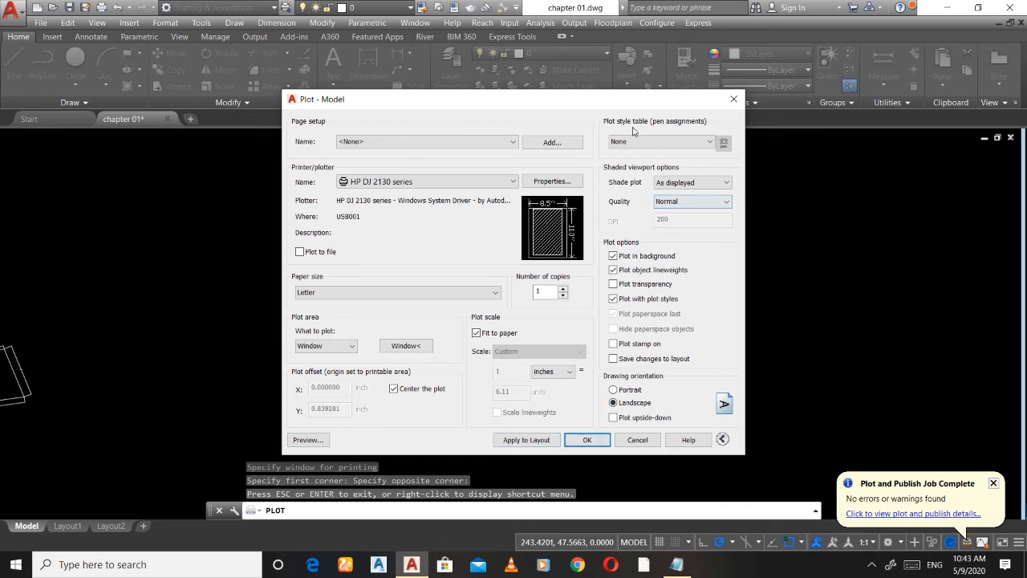
Look through the plot style tables and the shaded viewport quality levels, keeping None and Normal
left_click(709, 142)
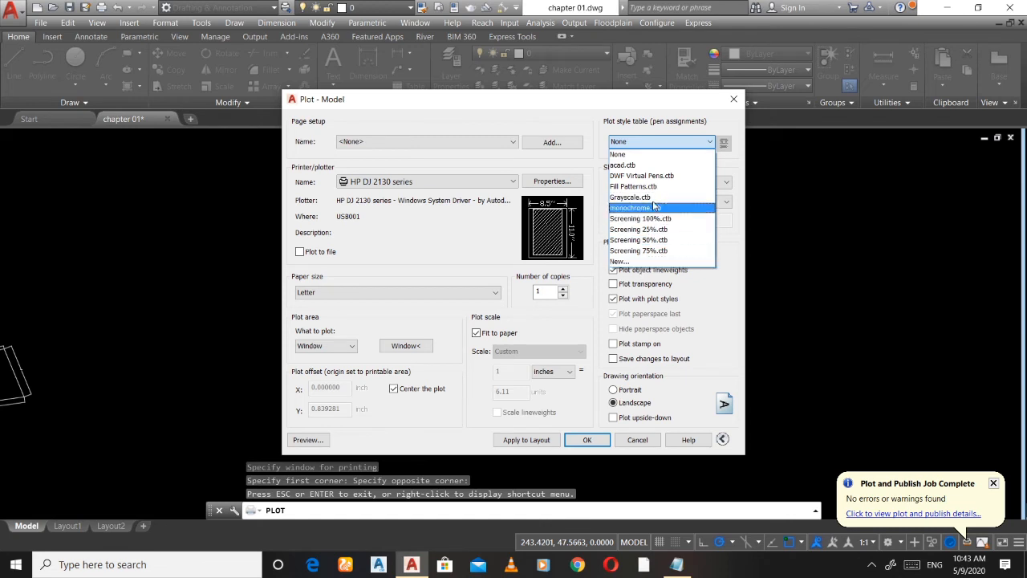
left_click(645, 149)
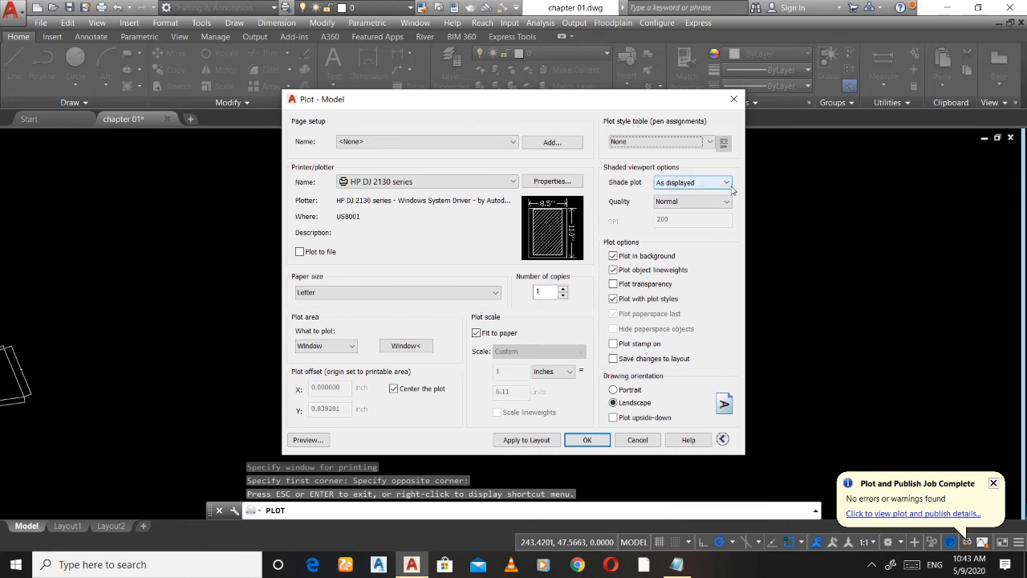
left_click(682, 203)
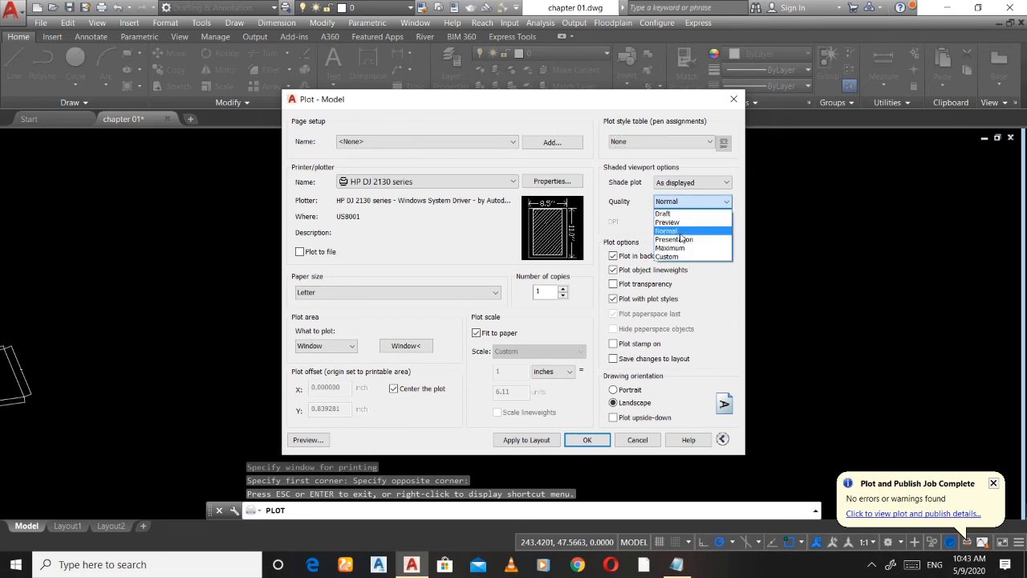
left_click(679, 204)
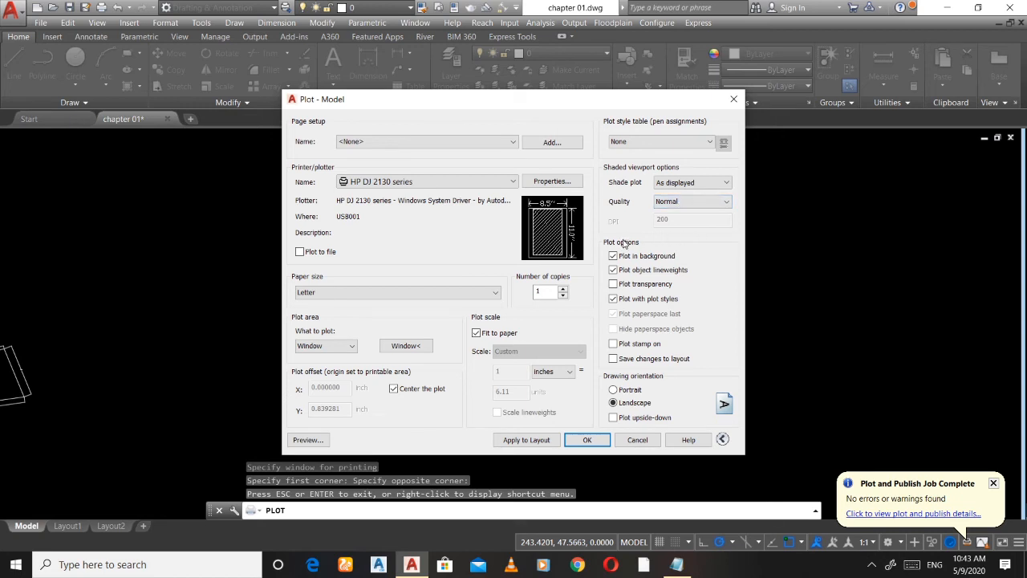
Try the Custom shaded viewport quality and return the quality to Normal
left_click(700, 204)
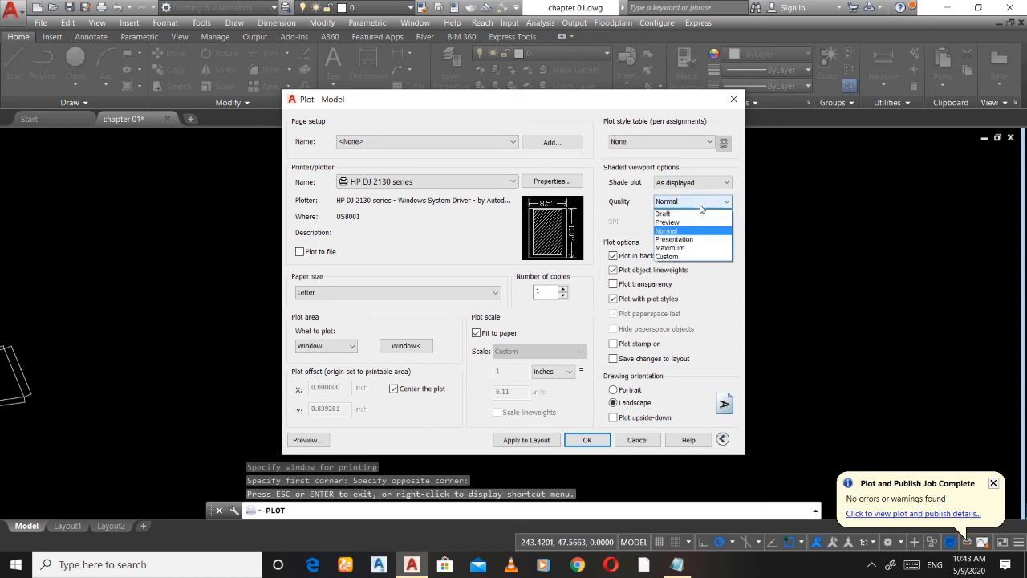
left_click(686, 256)
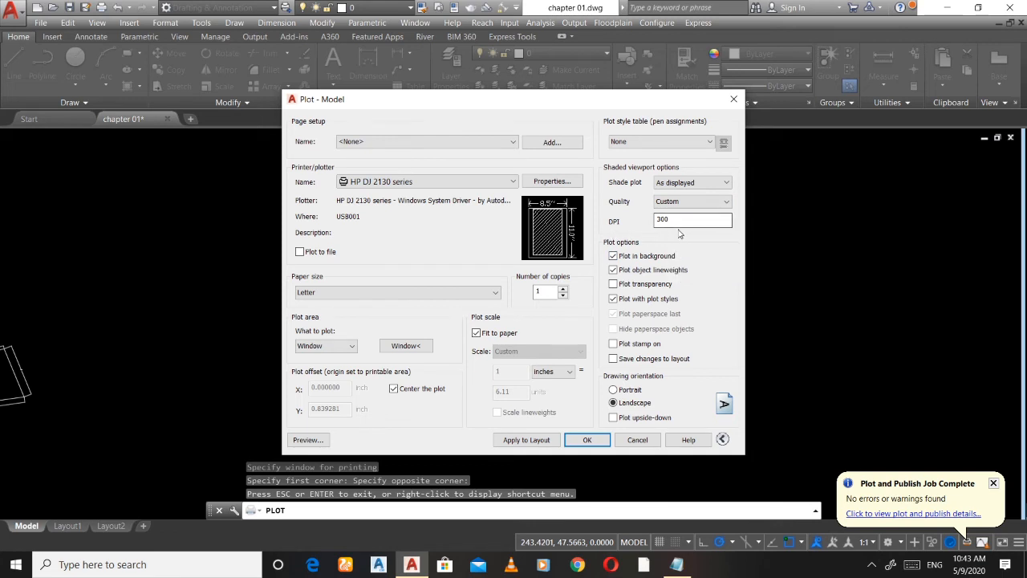
left_click(691, 201)
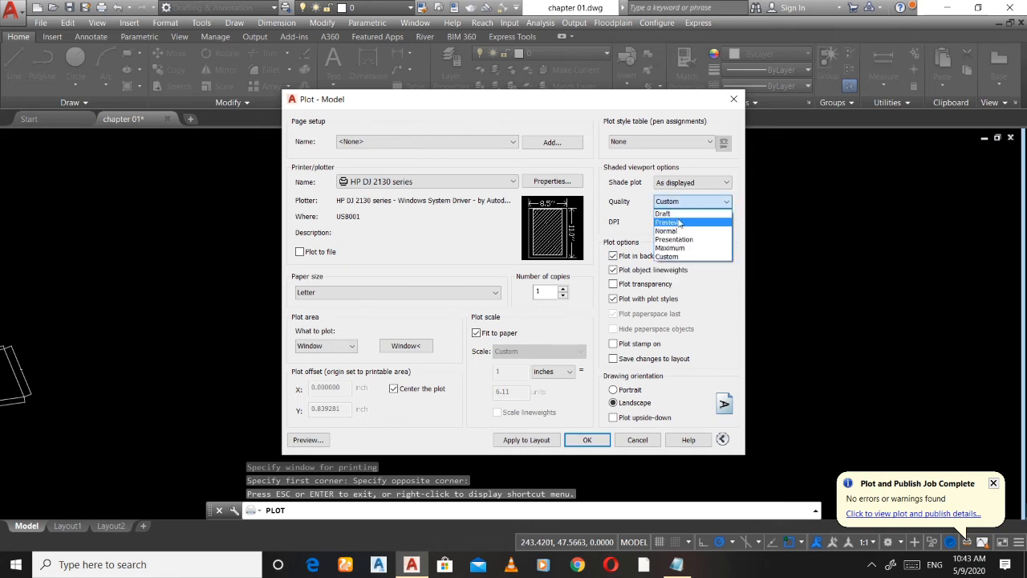
left_click(686, 232)
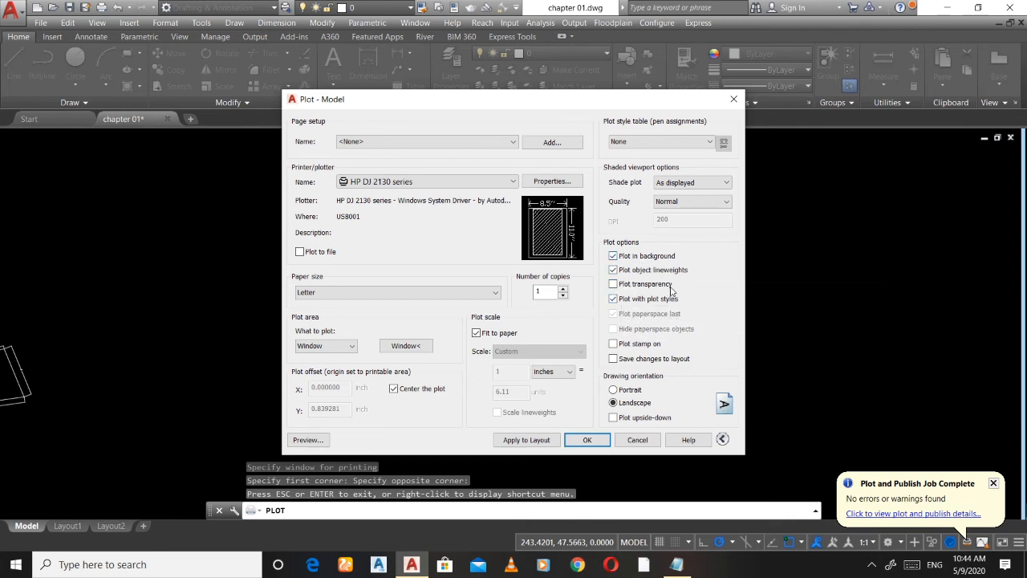
Enable plot transparency in the plot options
left_click(613, 286)
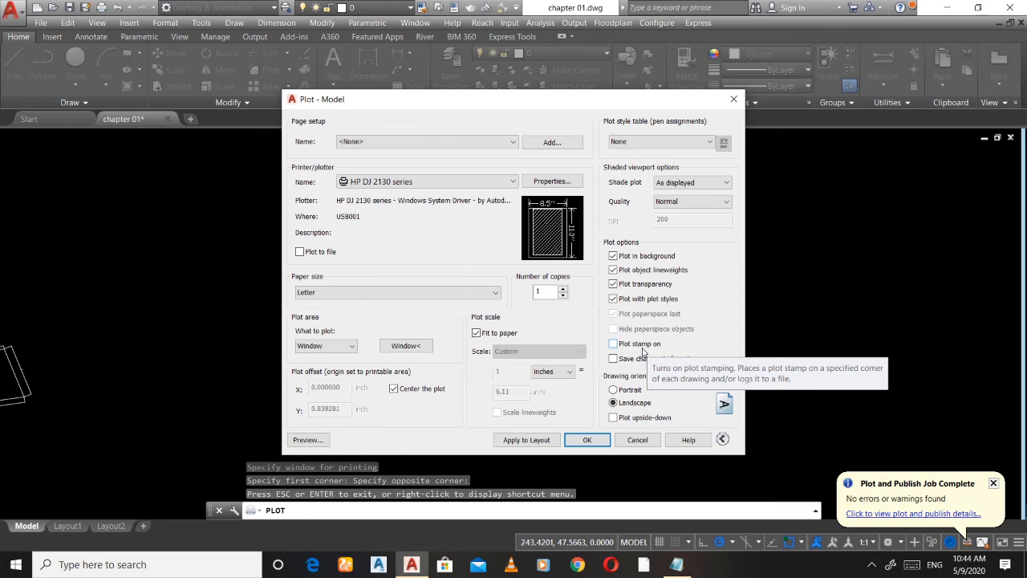
Turn on the plot stamp and add paper size, plot scale, login name, layout name, and date and time to its fields
left_click(614, 345)
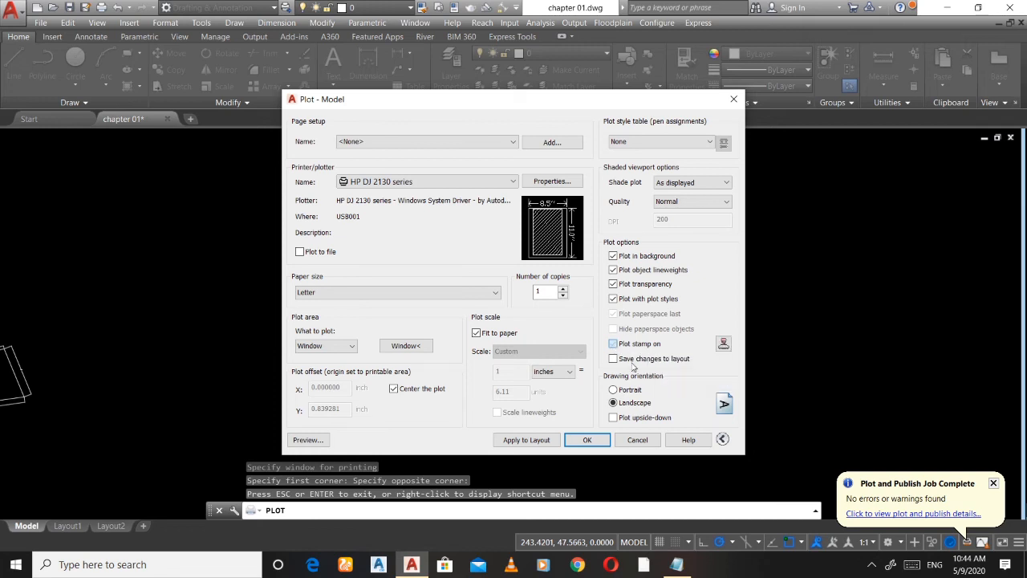
left_click(728, 345)
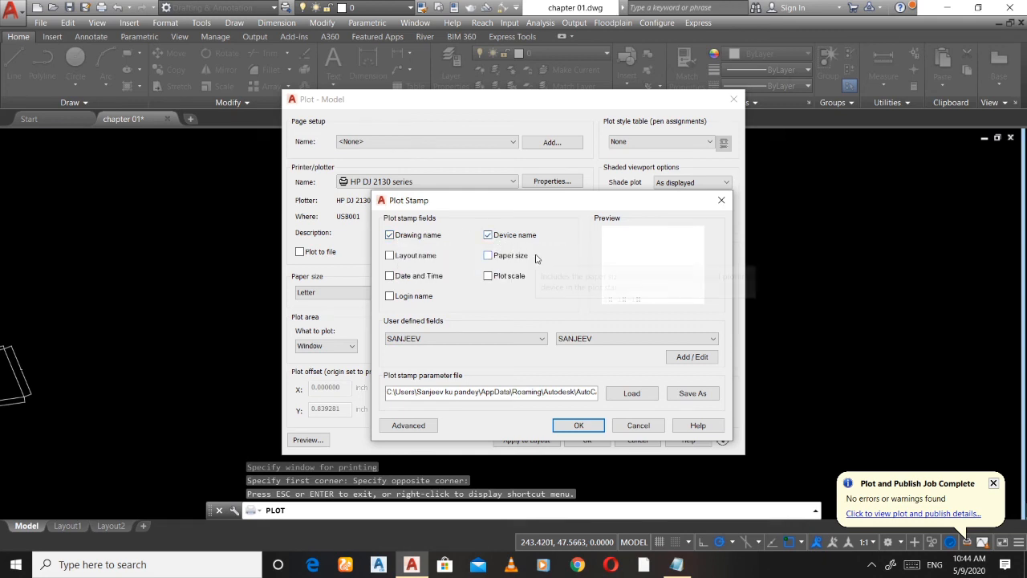
left_click(508, 259)
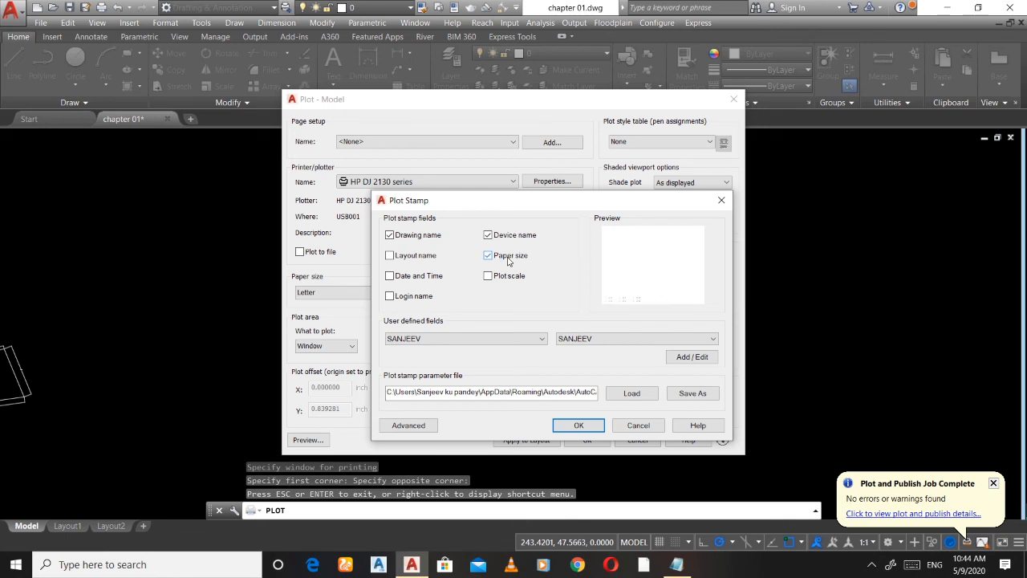
left_click(509, 277)
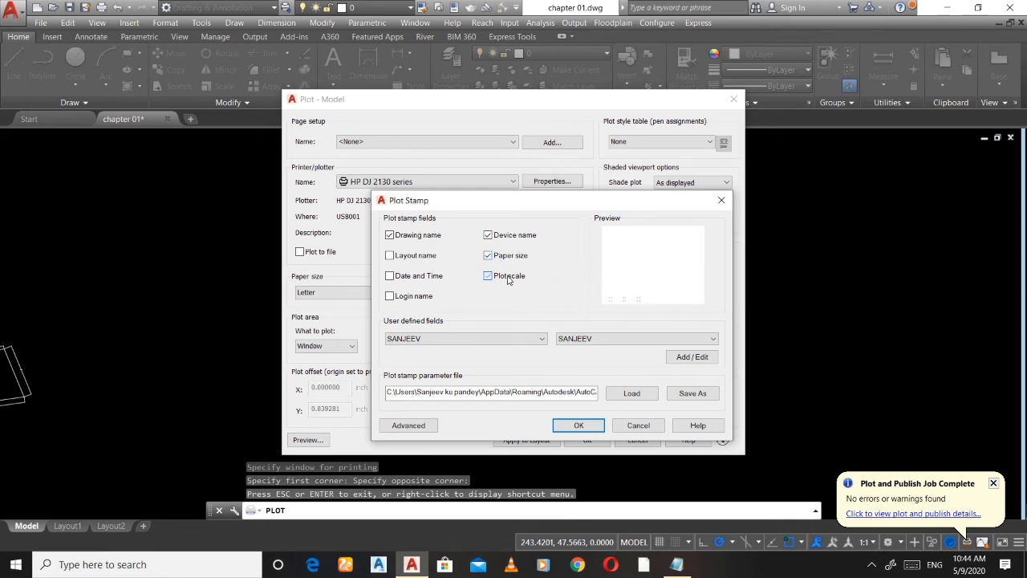
left_click(406, 301)
left_click(415, 258)
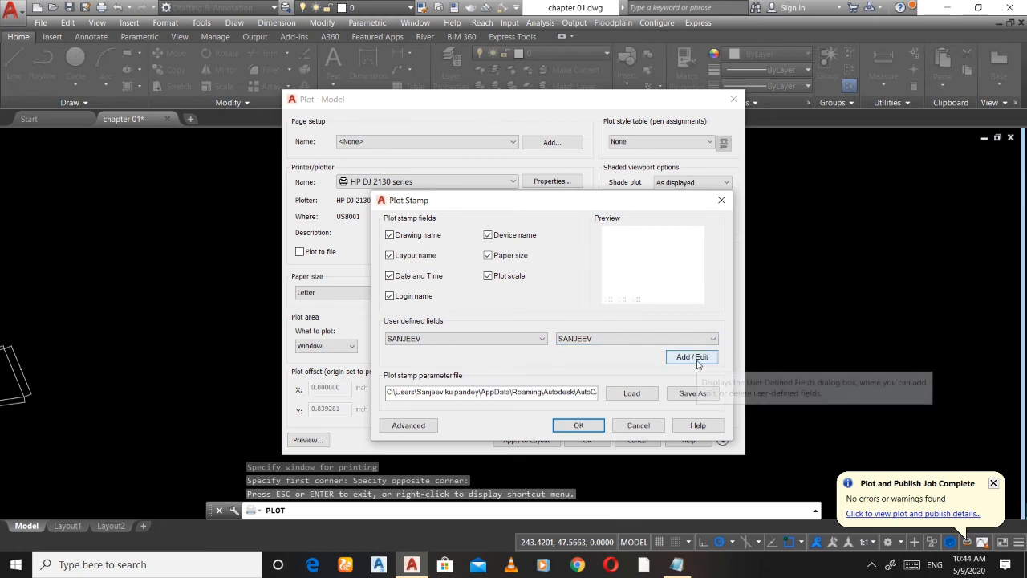
left_click(578, 426)
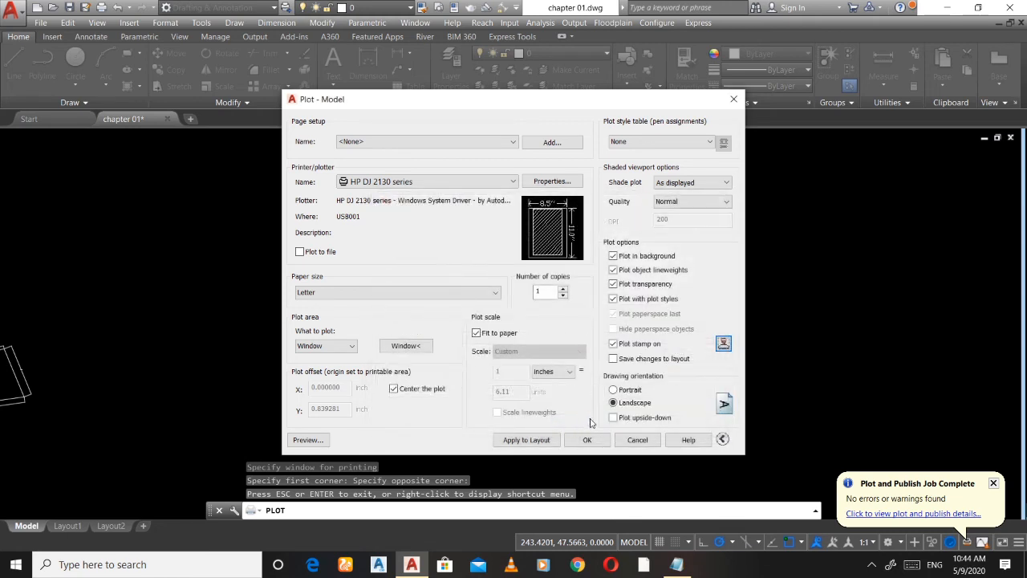
Turn the plot stamp off, try the portrait drawing orientation and return to landscape
left_click(613, 402)
left_click(614, 345)
left_click(614, 390)
mouse_move(540, 227)
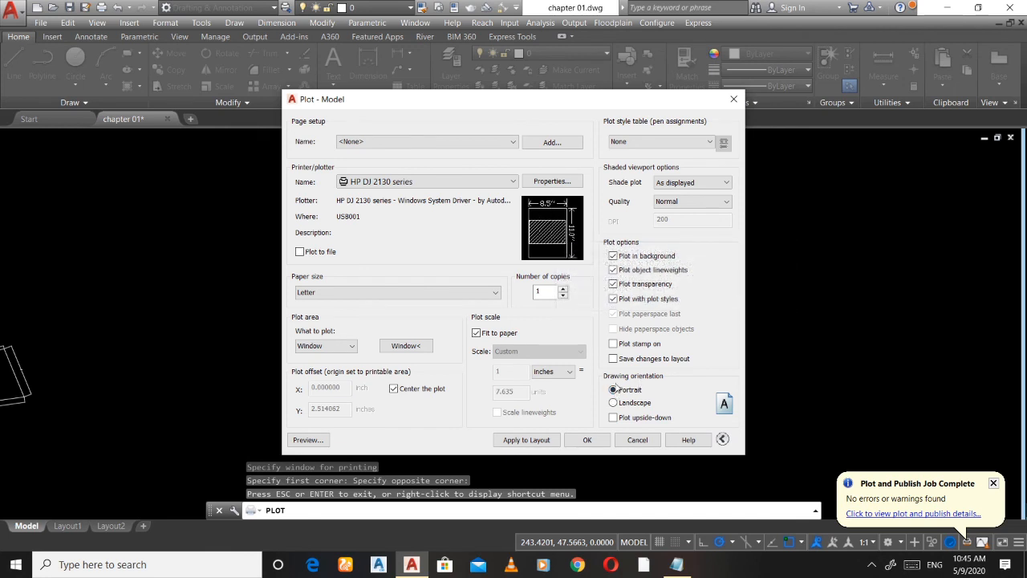
left_click(614, 403)
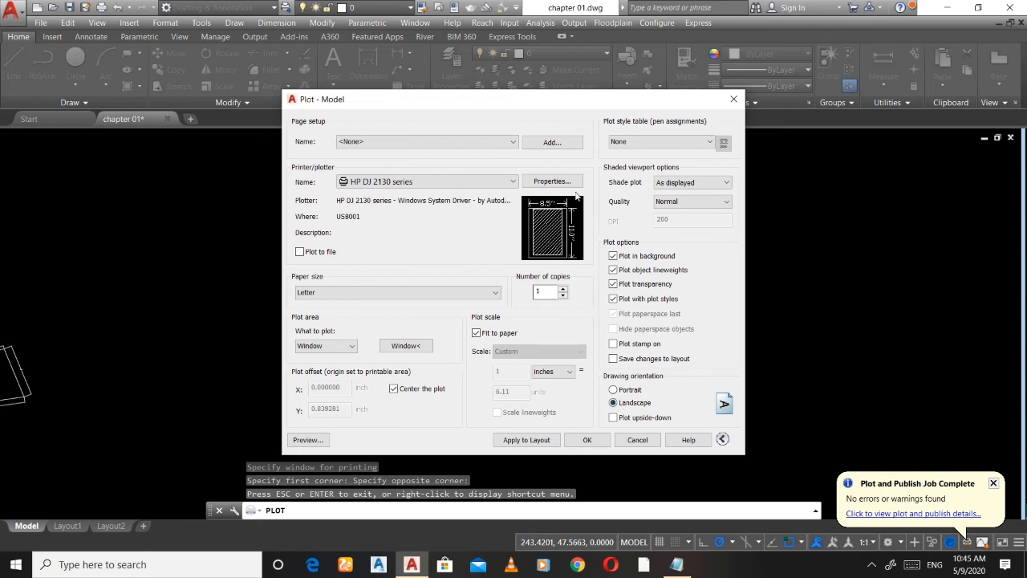
mouse_move(549, 247)
Apply the plot settings to the layout, plot the drawing and dismiss the background job notice
left_click(523, 442)
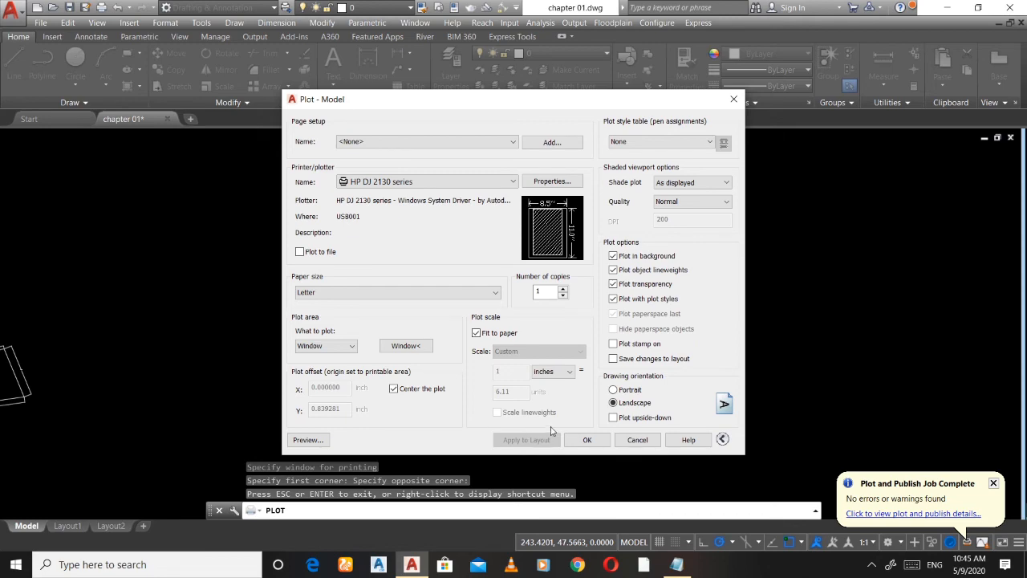
left_click(590, 441)
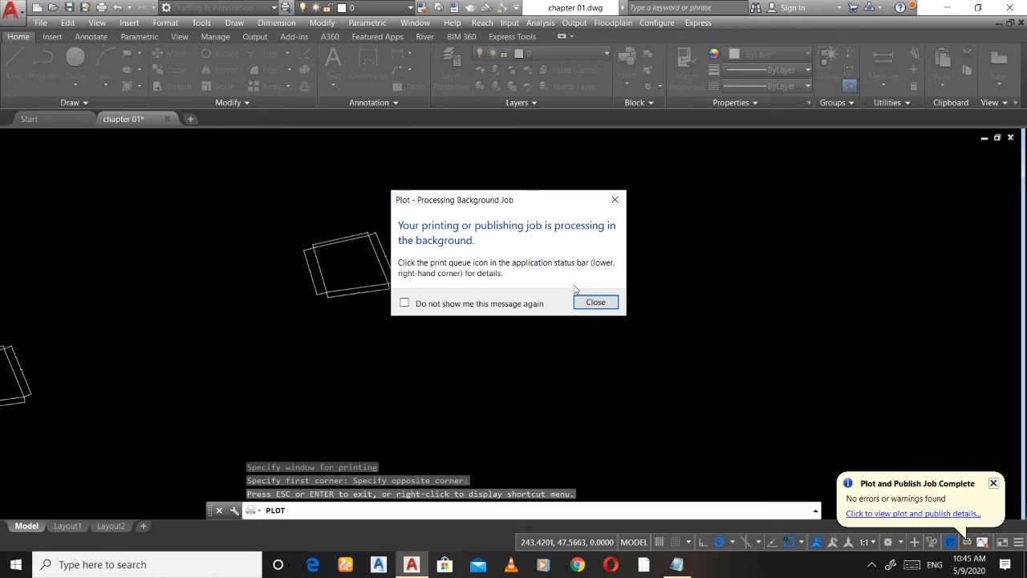
left_click(599, 301)
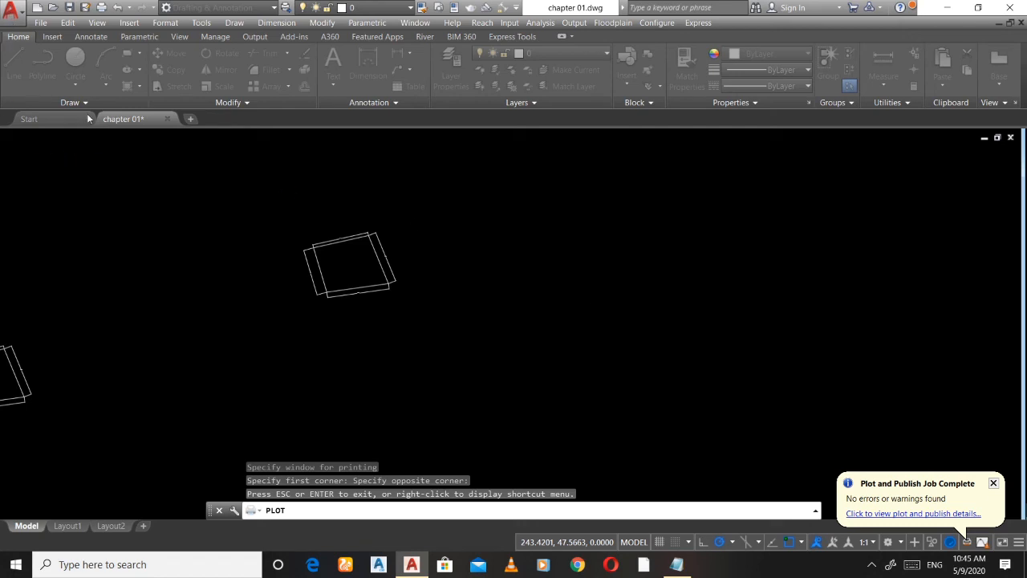
Open the drawing properties from the drawing utilities, examine the summary fields and close them without entering anything
left_click(17, 9)
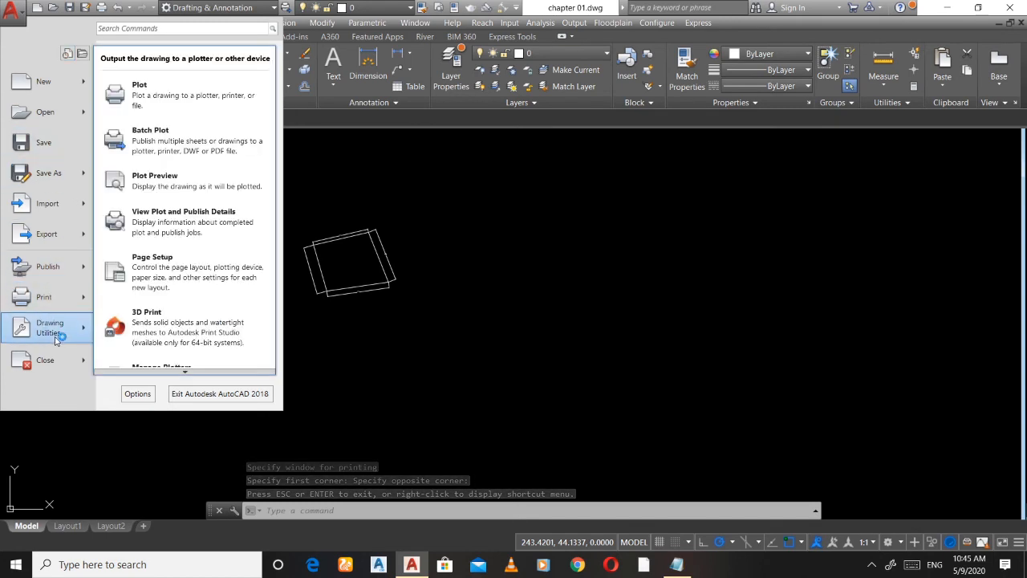
mouse_move(56, 339)
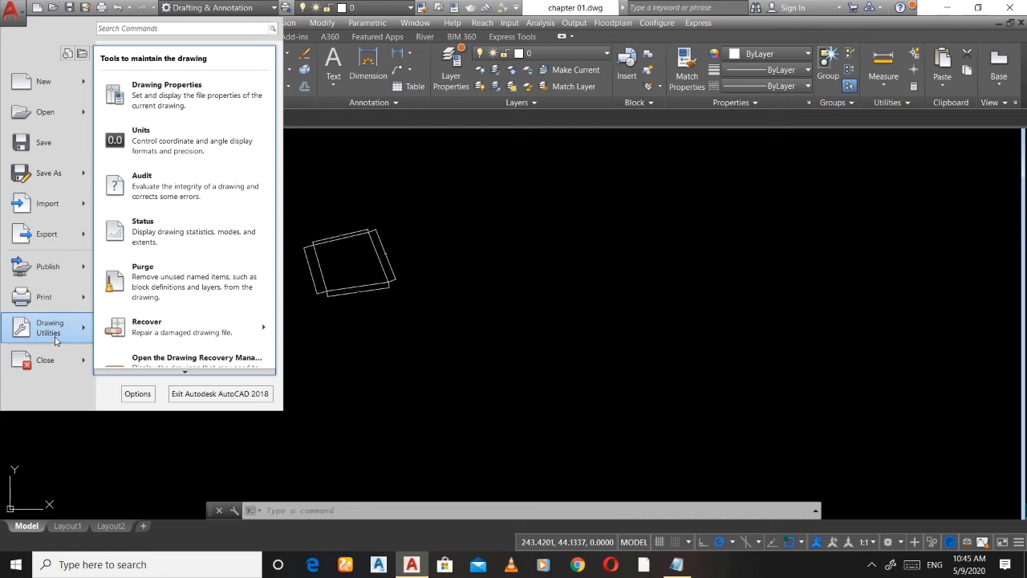
left_click(179, 108)
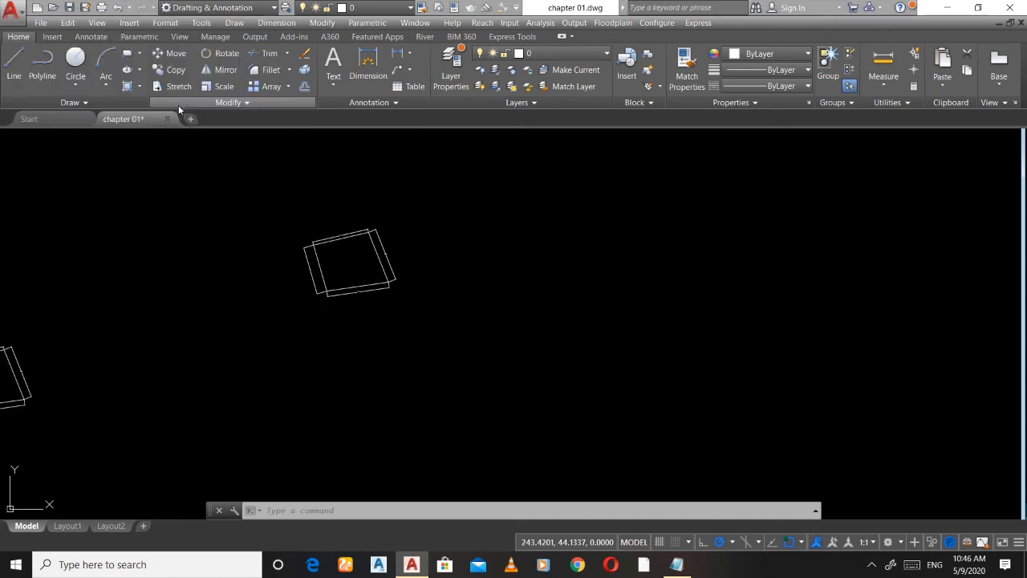
left_click(12, 9)
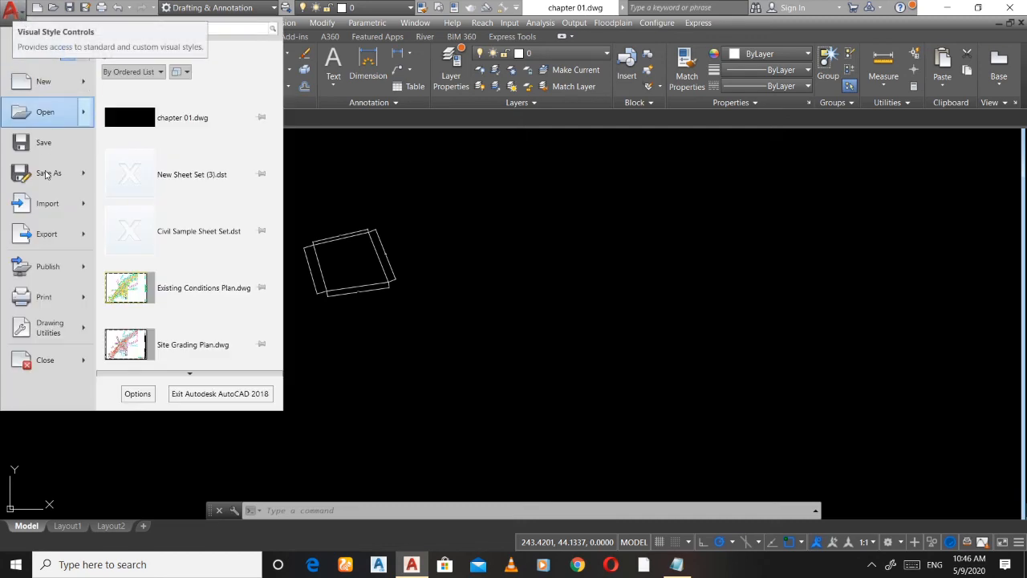
mouse_move(62, 323)
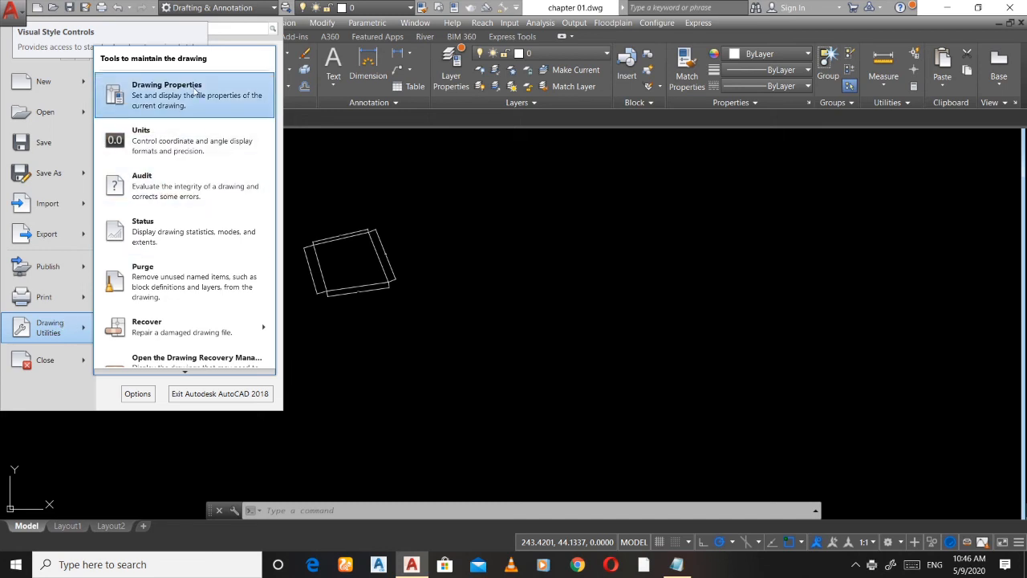
key("Escape")
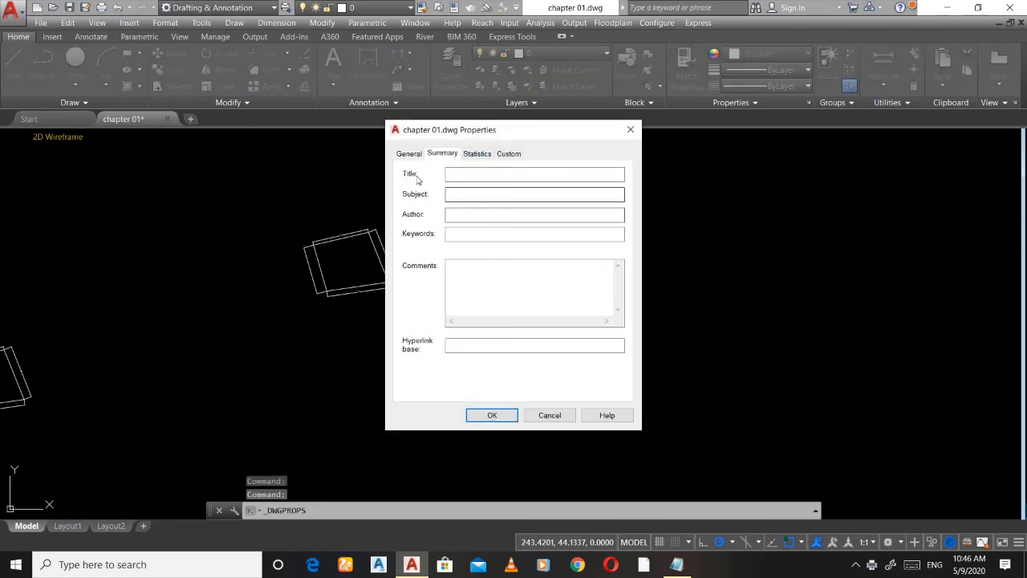
left_click(508, 195)
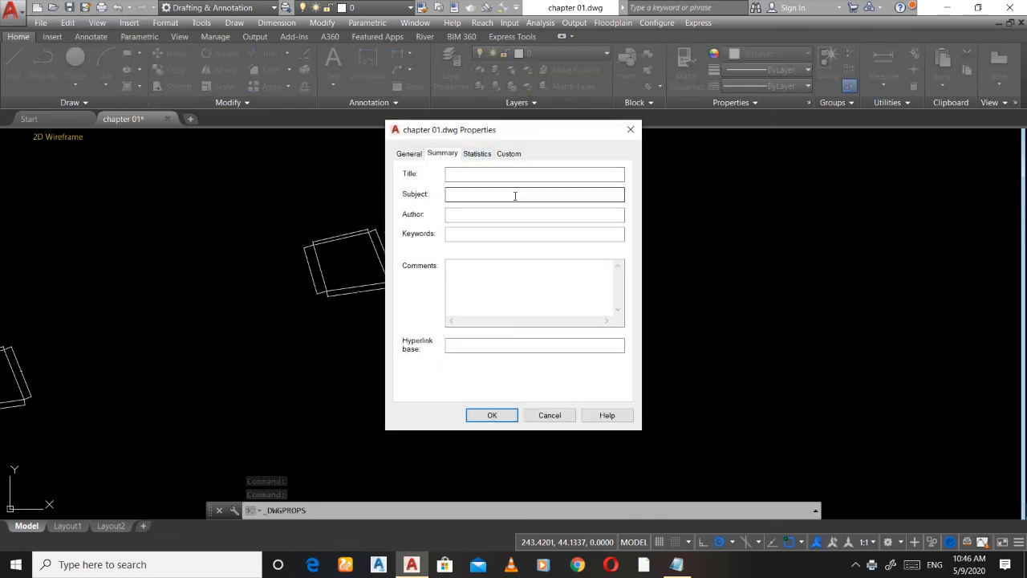
left_click(488, 415)
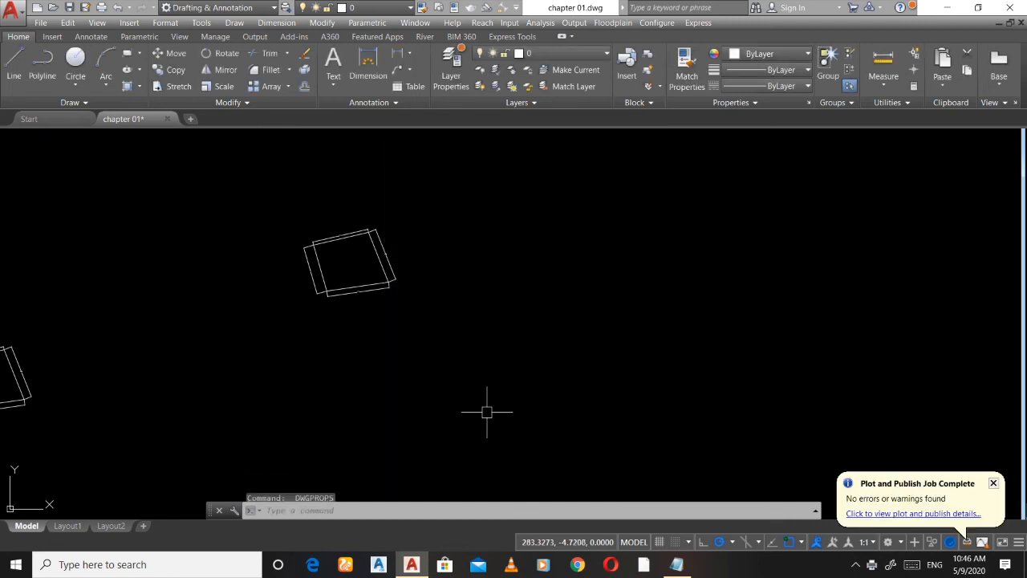
Open the drawing units settings, try the Architectural length type and return it to Decimal
left_click(13, 16)
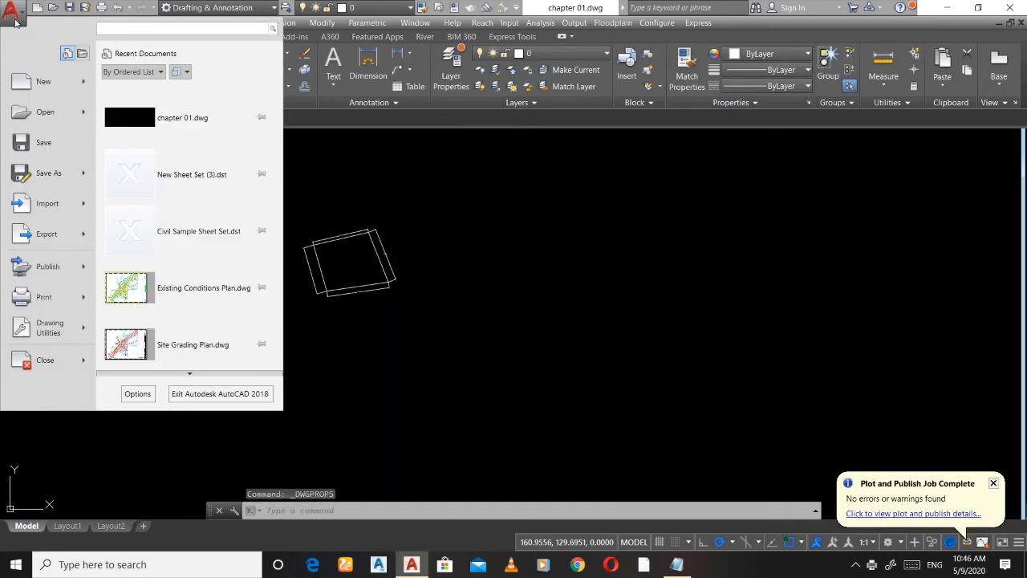
left_click(65, 332)
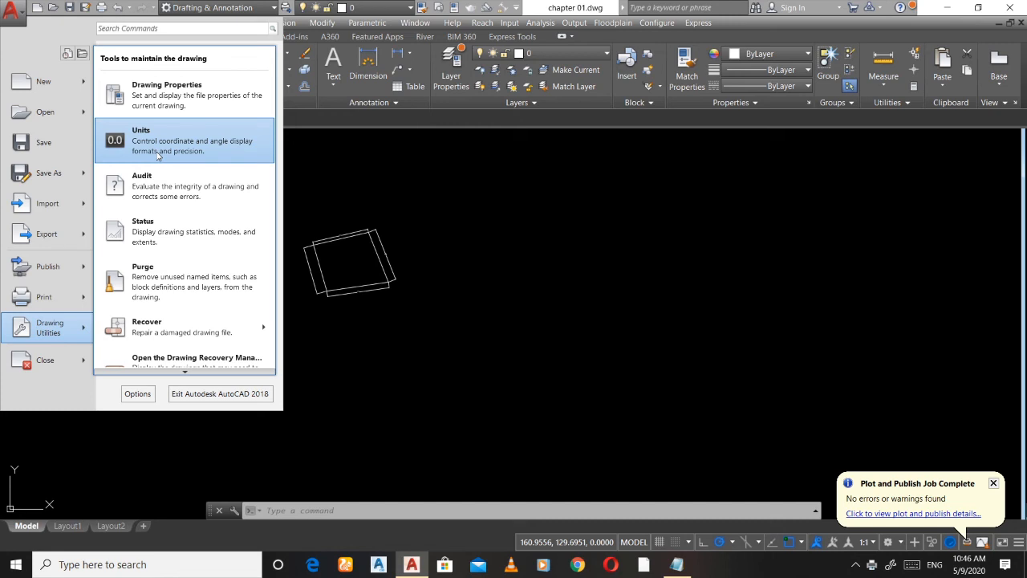
left_click(158, 155)
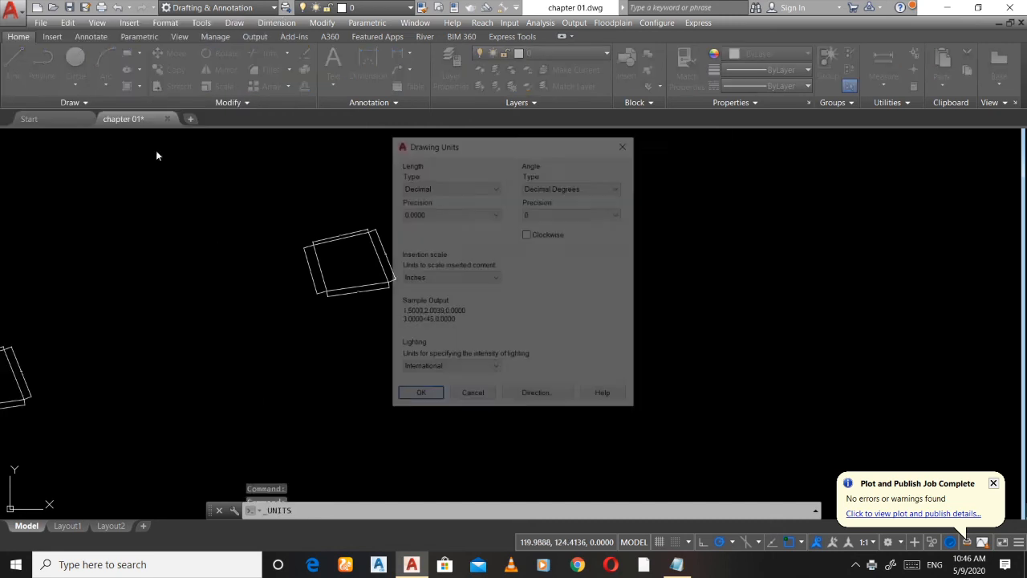
left_click(434, 187)
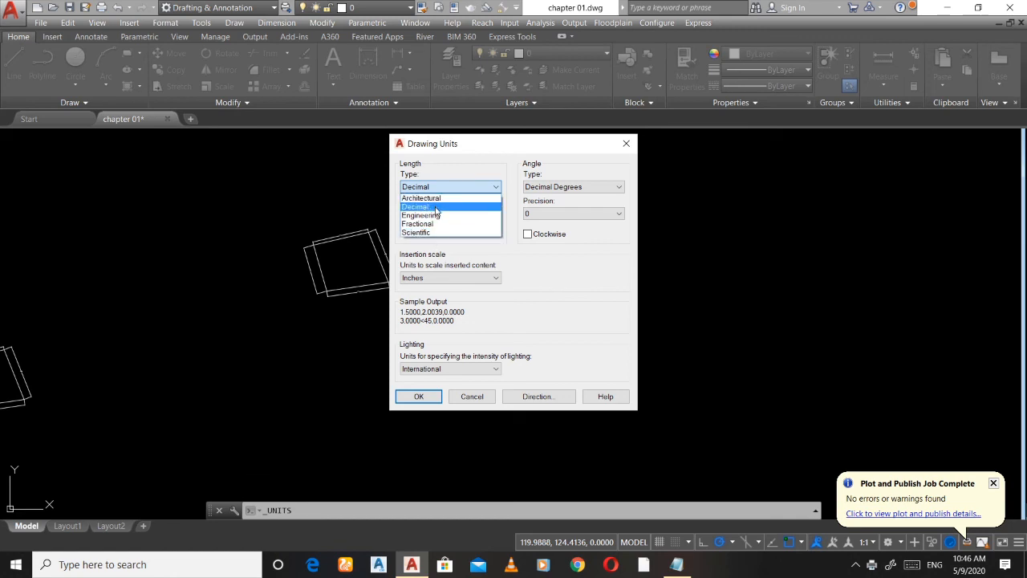
left_click(417, 206)
left_click(433, 187)
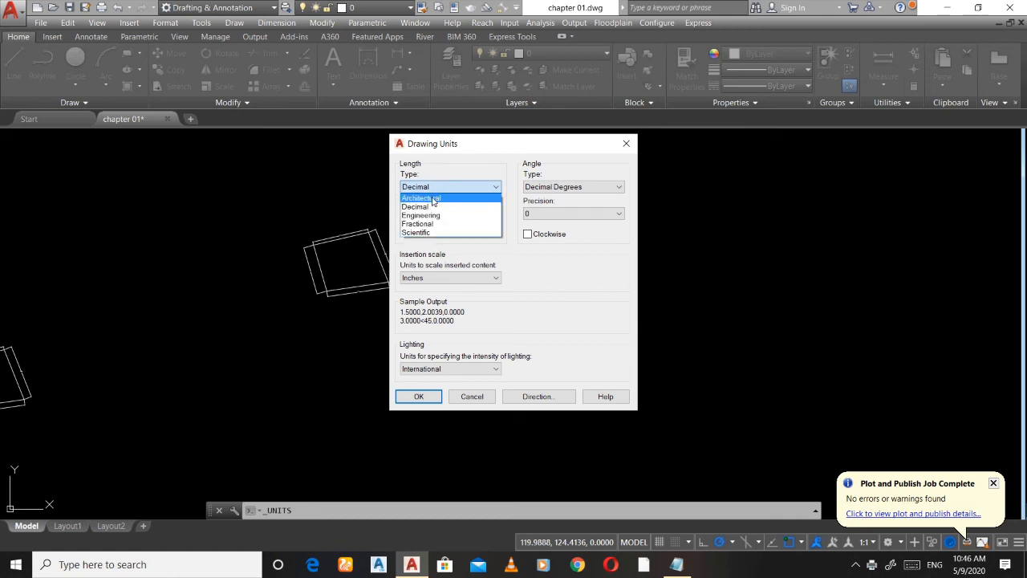
left_click(421, 197)
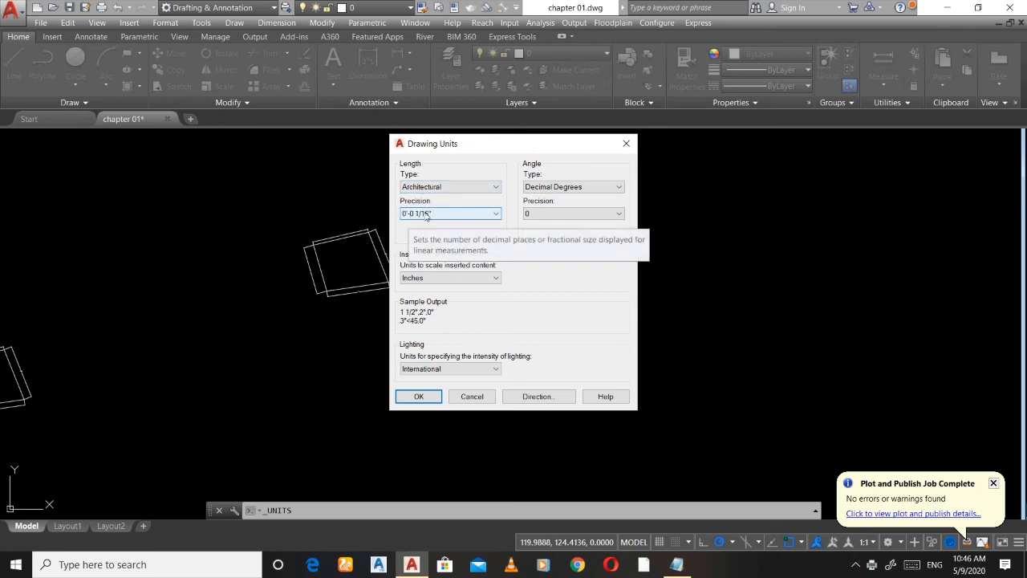
left_click(441, 188)
left_click(440, 205)
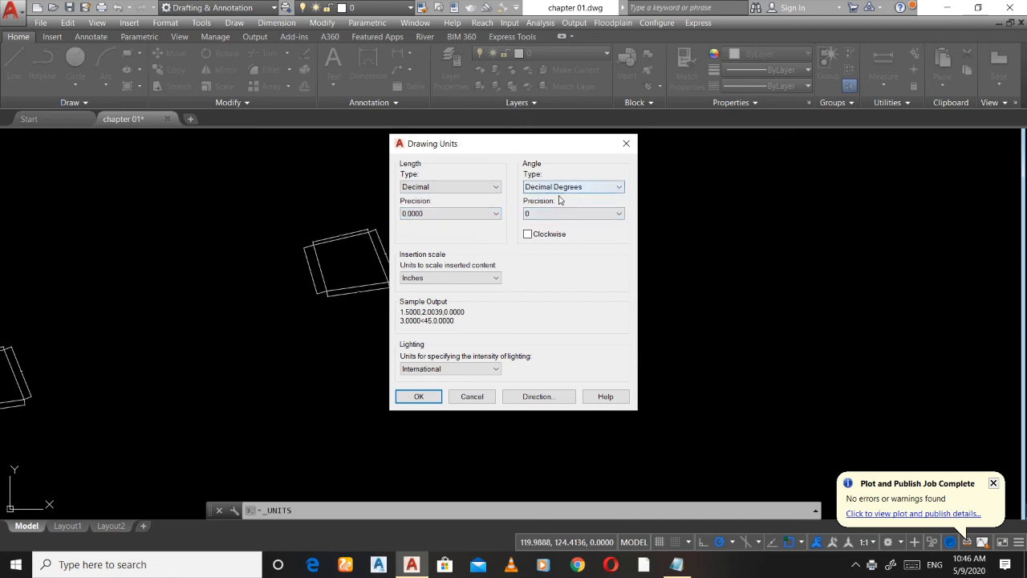
Set the insertion scale to Meters and keep International as the lighting unit
left_click(426, 280)
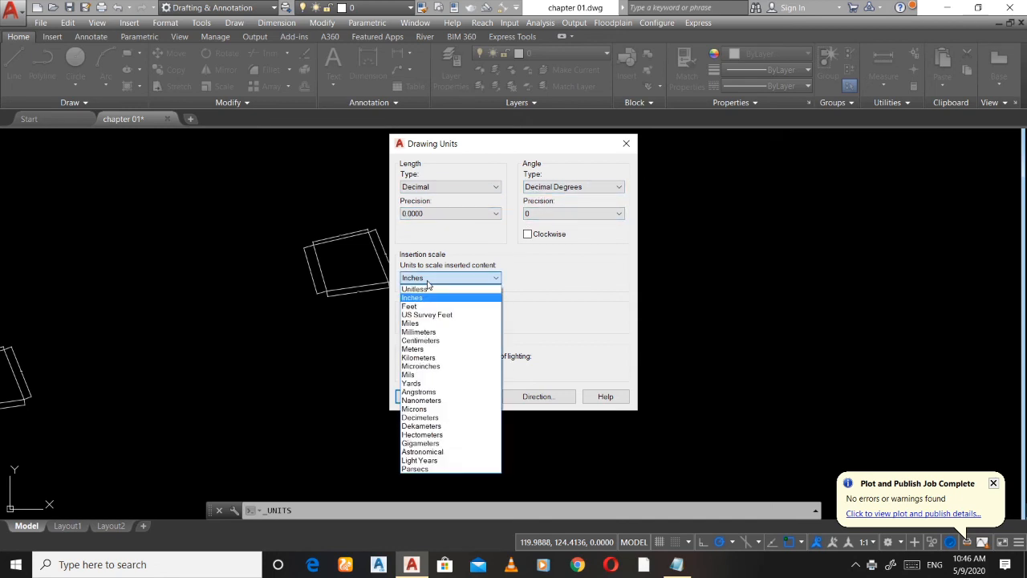
left_click(436, 350)
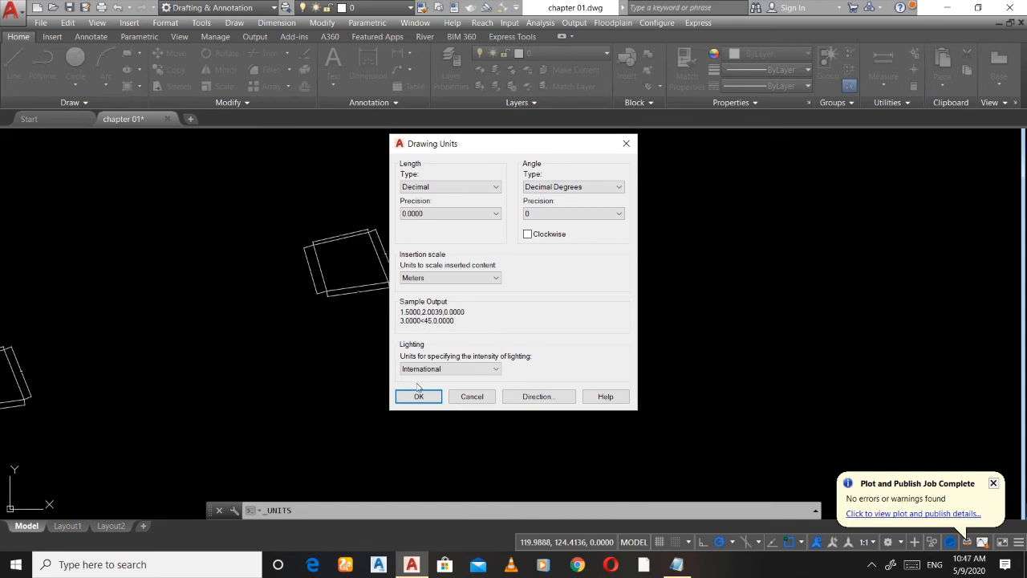
left_click(459, 369)
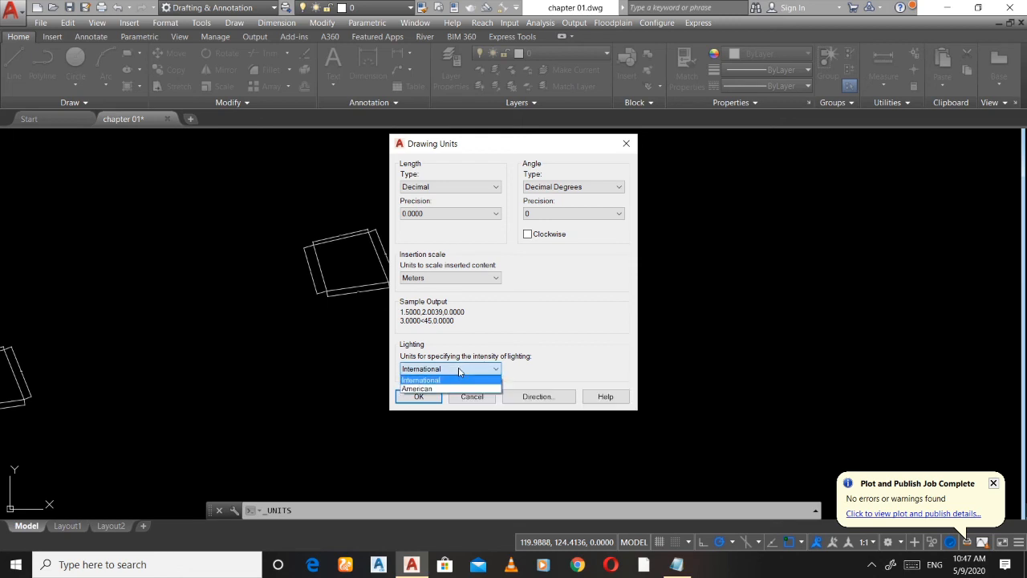
left_click(430, 380)
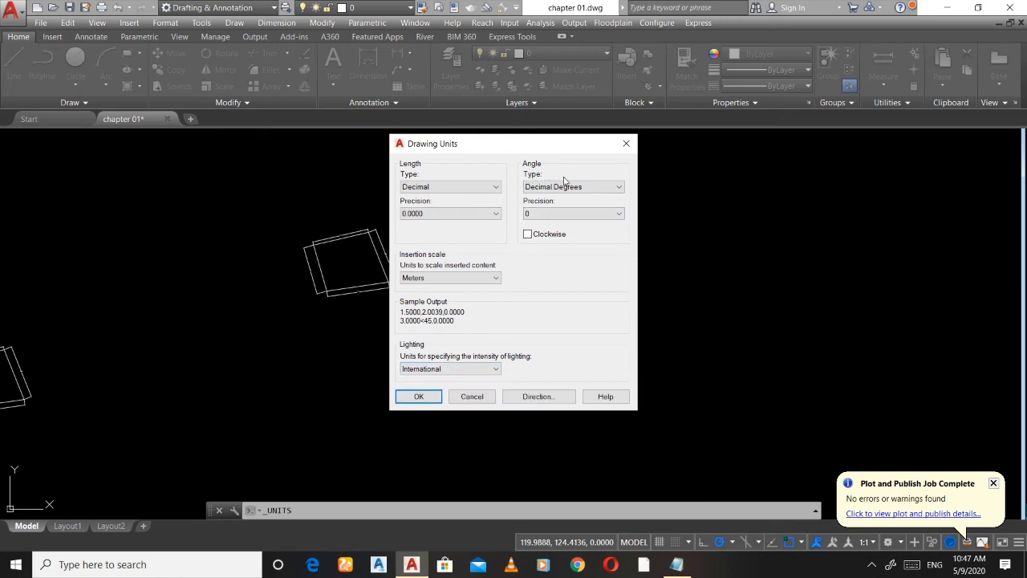
Set the angle type to Deg/Min/Sec with precision 0d00'00.00" and accept the drawing units
left_click(611, 188)
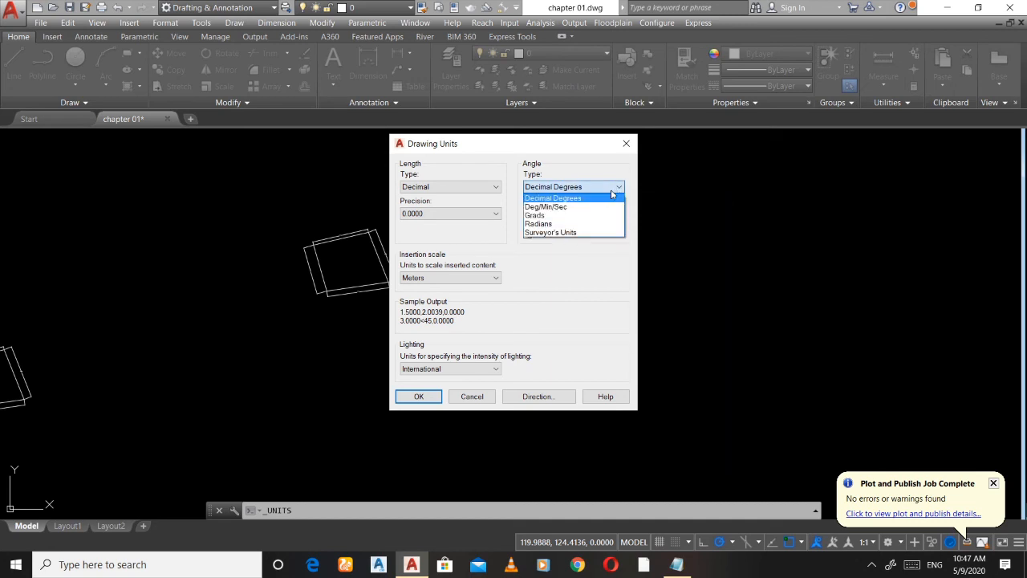
left_click(560, 207)
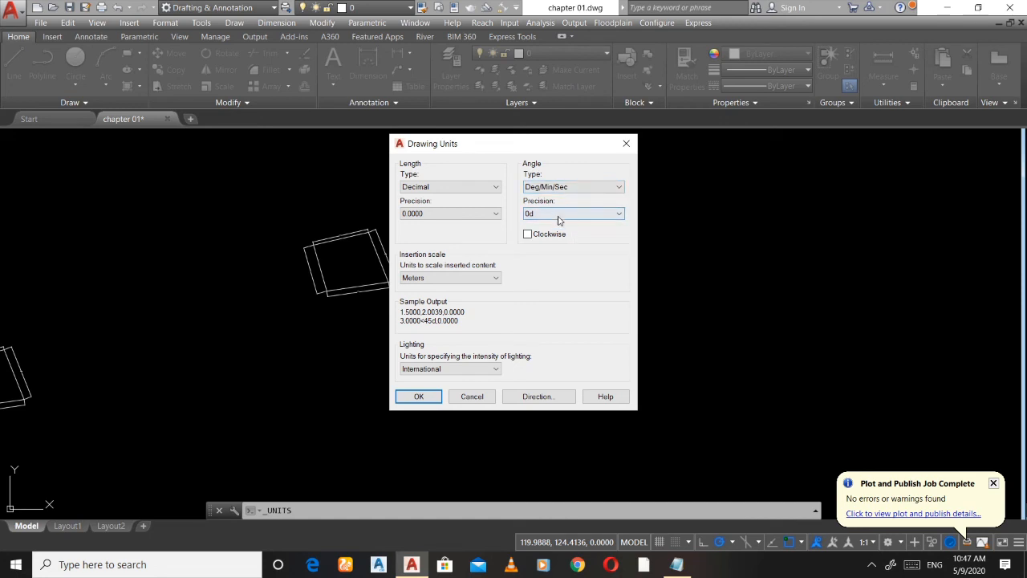
left_click(559, 216)
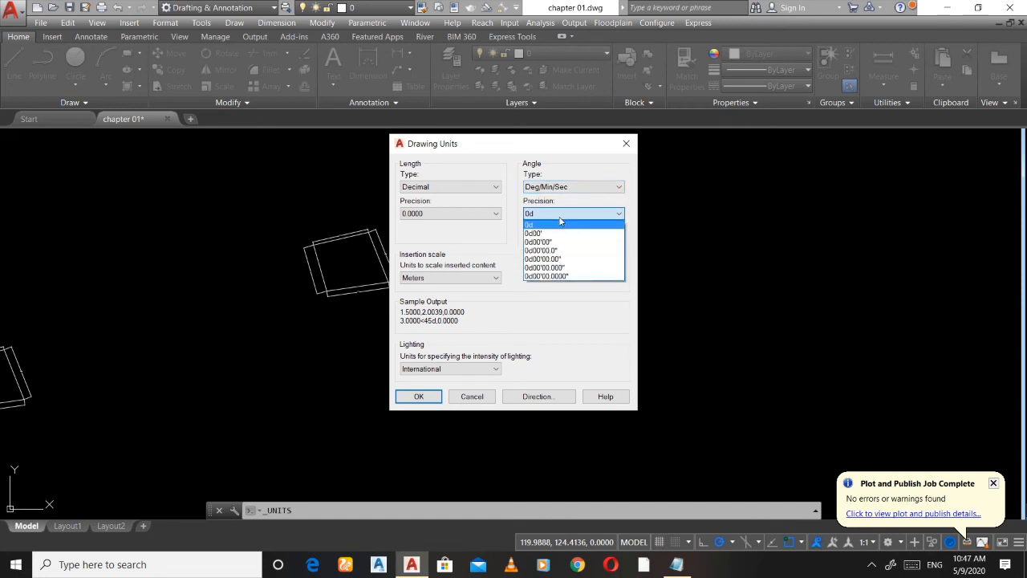
left_click(553, 259)
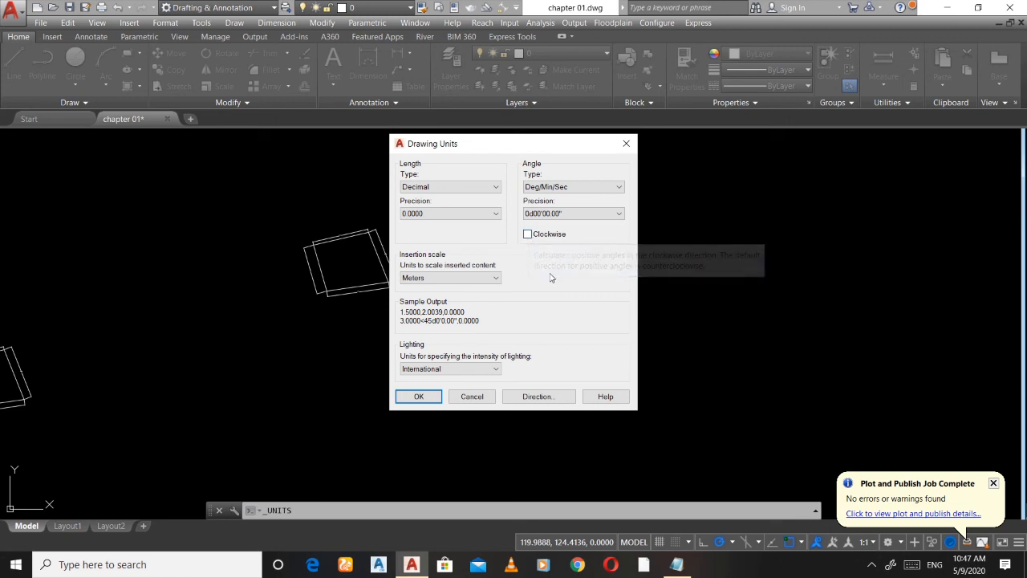
left_click(419, 397)
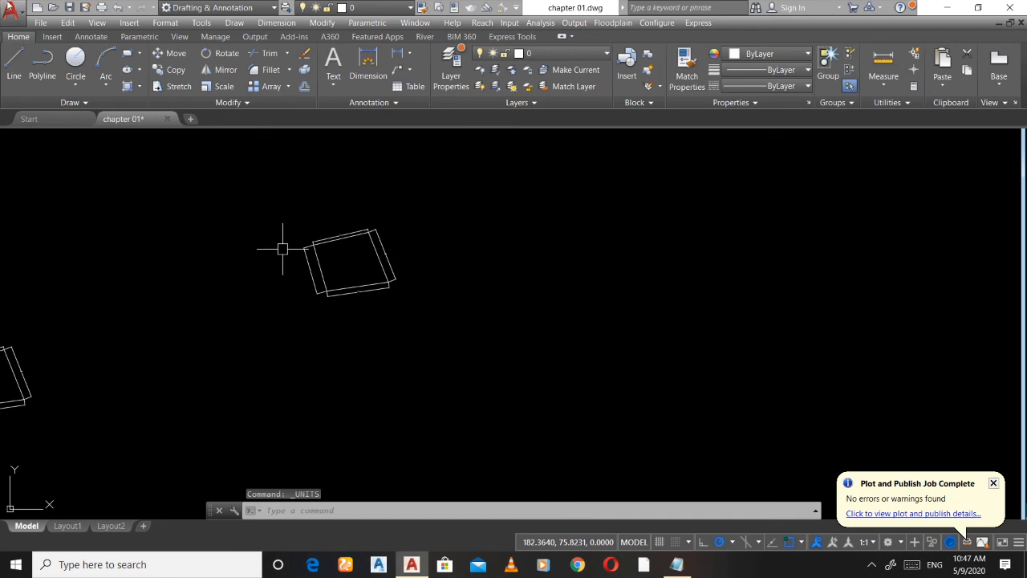
Review the audit, status, purge and recover drawing utilities and open the Drawing Recovery Manager
left_click(9, 8)
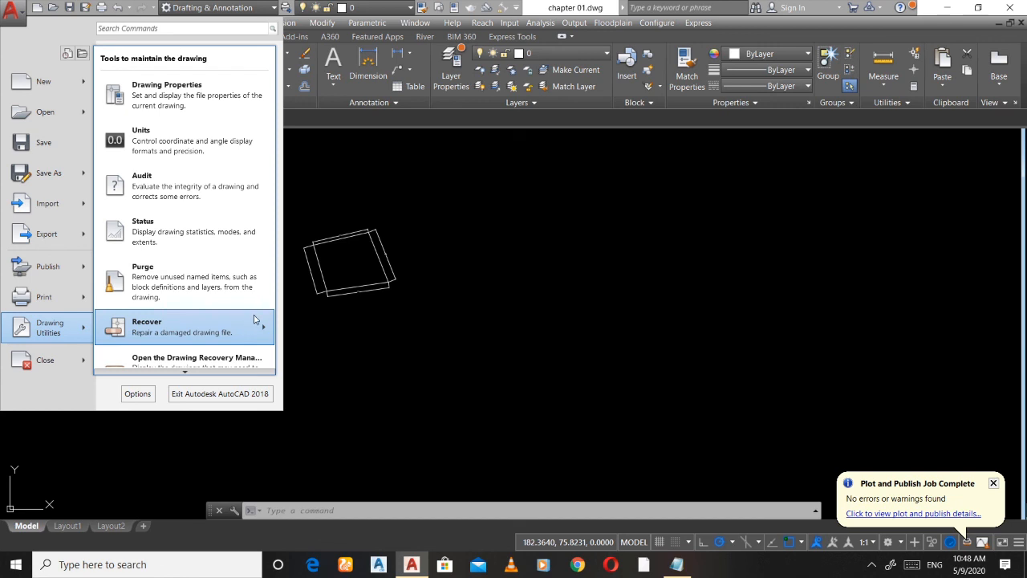
mouse_move(254, 318)
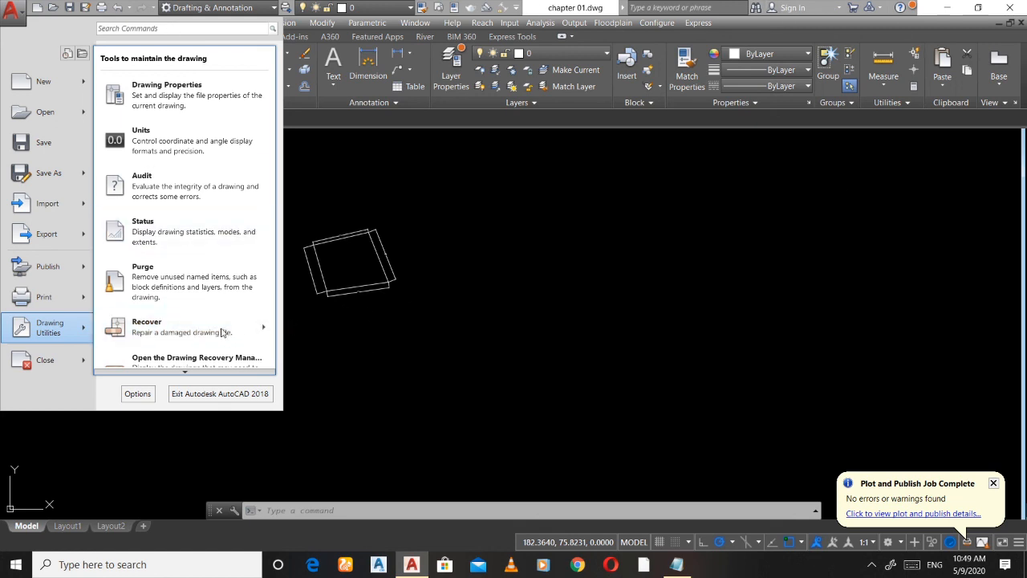
mouse_move(195, 329)
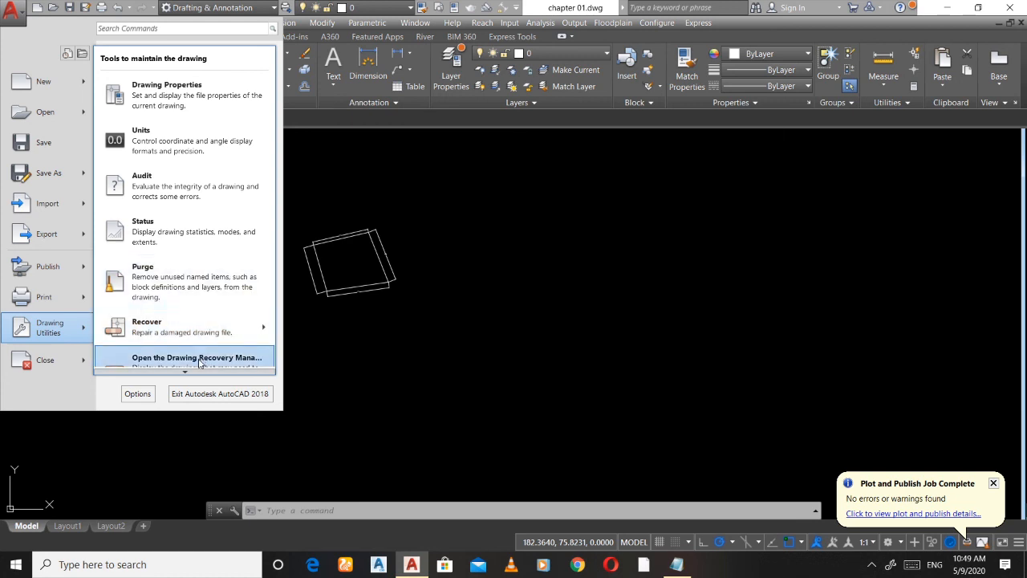
mouse_move(195, 373)
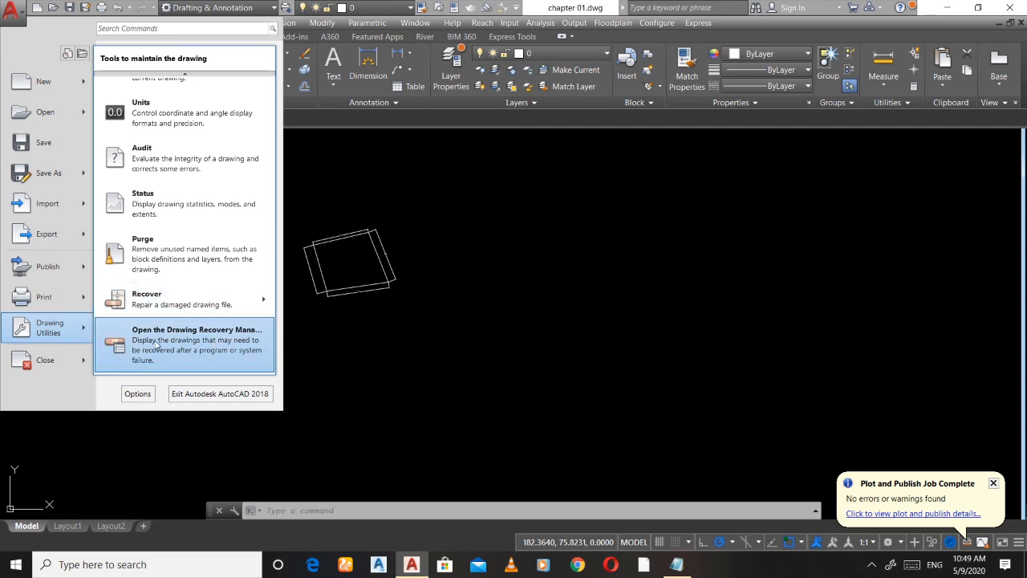
left_click(158, 344)
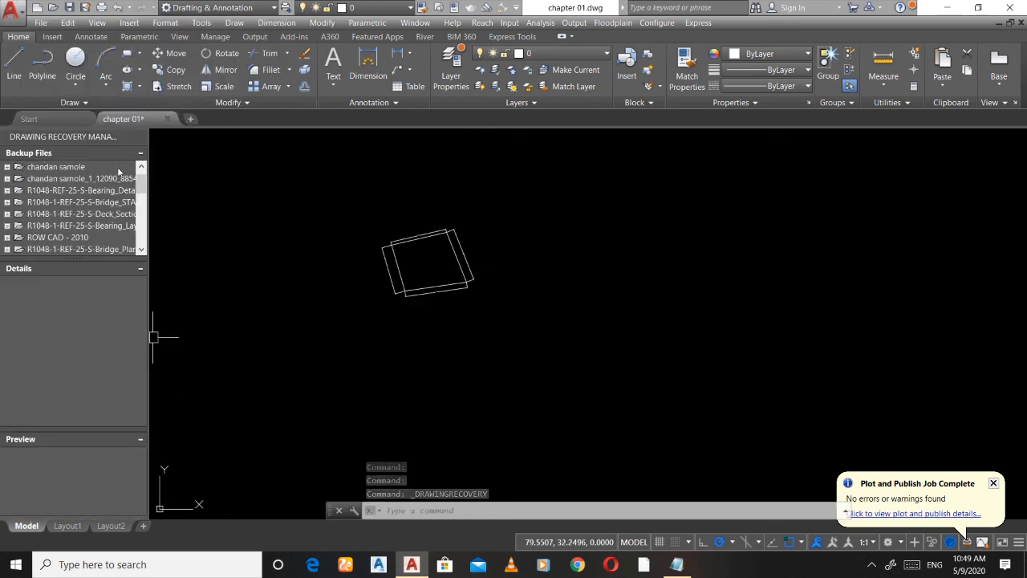
Find the chapter 01 entry among the backup files and open all of its drawings
mouse_move(142, 173)
left_mouse_down()
mouse_move(149, 239)
mouse_move(146, 171)
left_mouse_up()
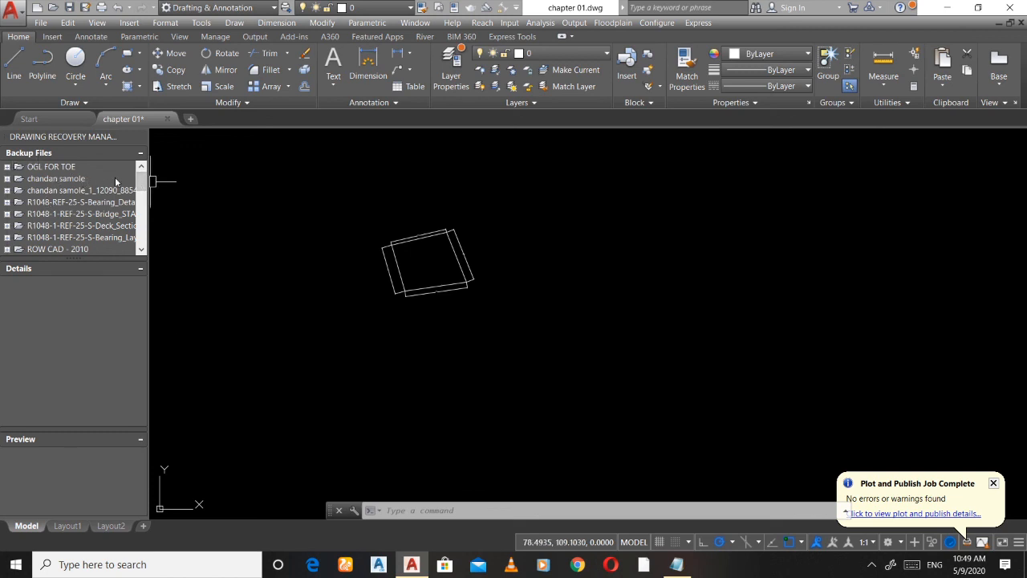
left_click_drag(145, 185, 145, 248)
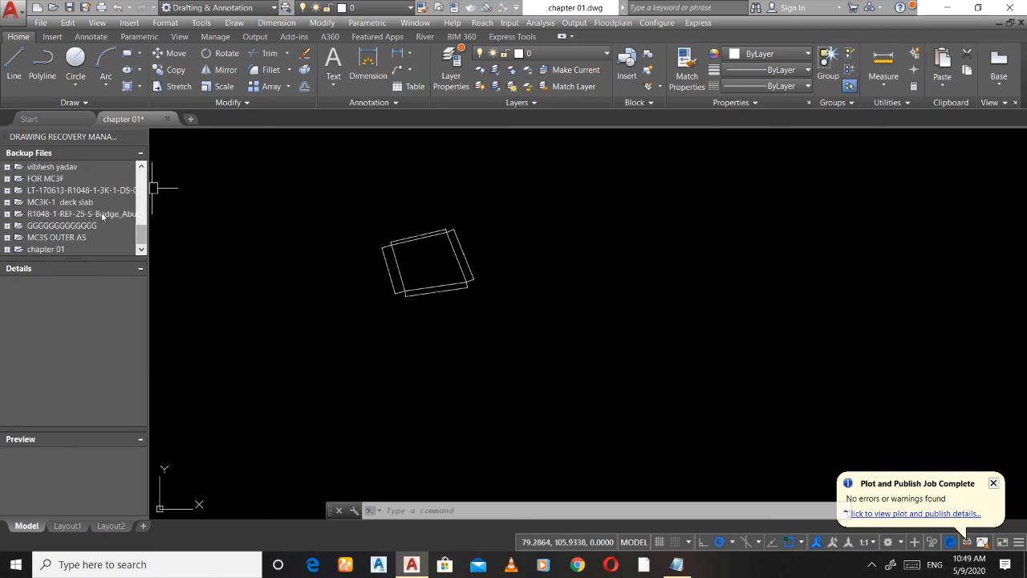
left_click(44, 250)
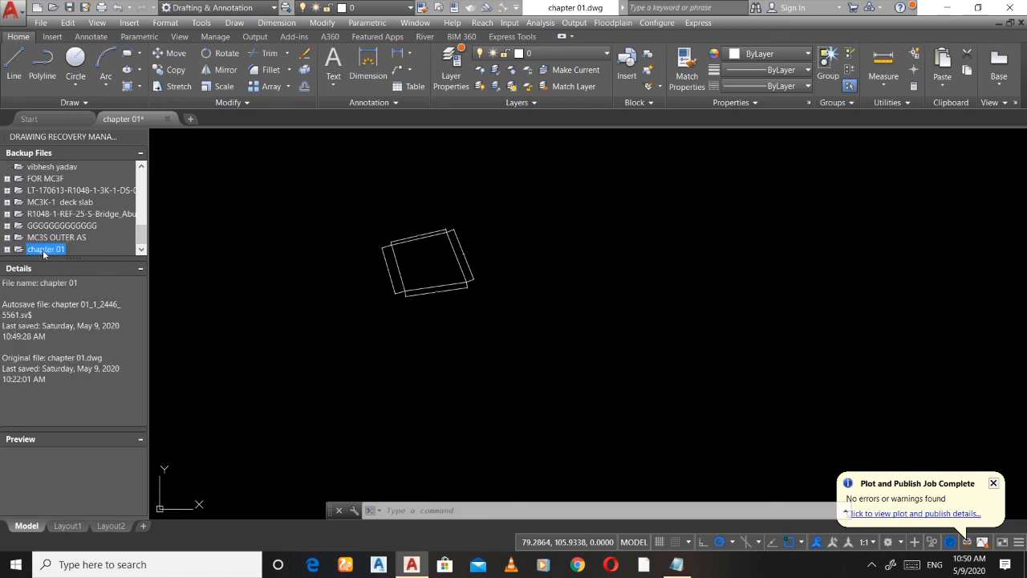
right_click(44, 251)
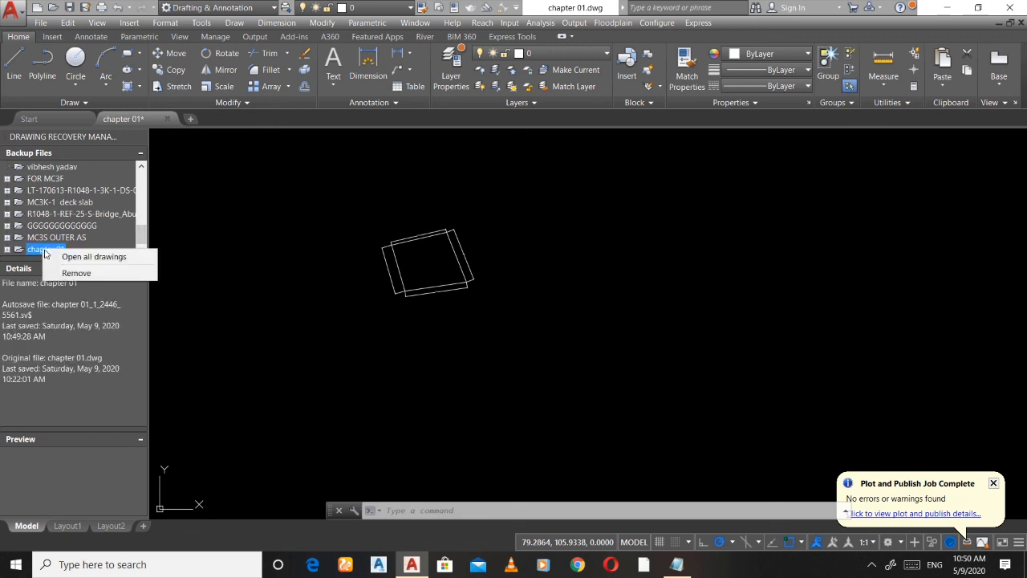
left_click(79, 257)
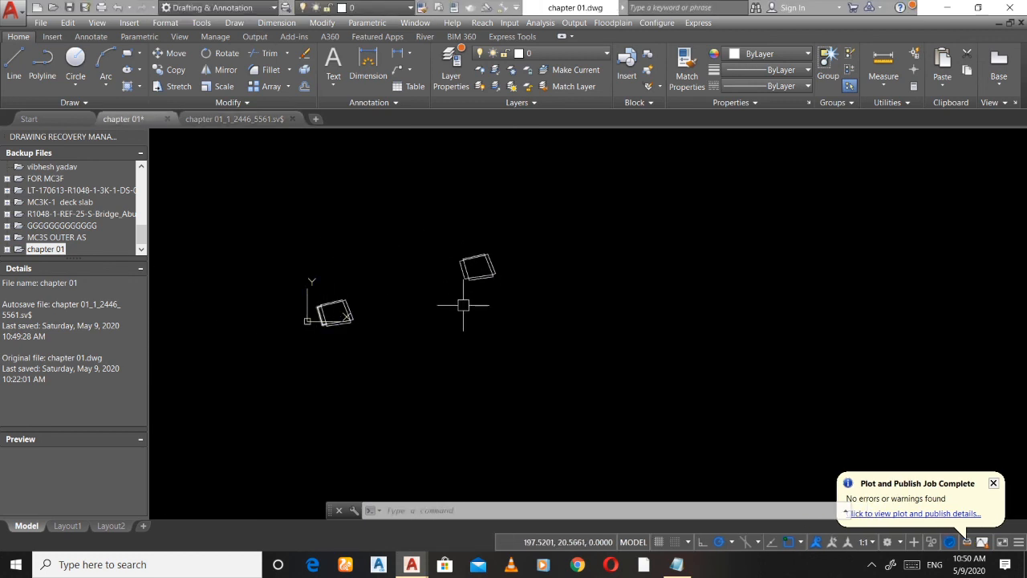
scroll(348, 276, "up", 5)
scroll(341, 273, "down", 4)
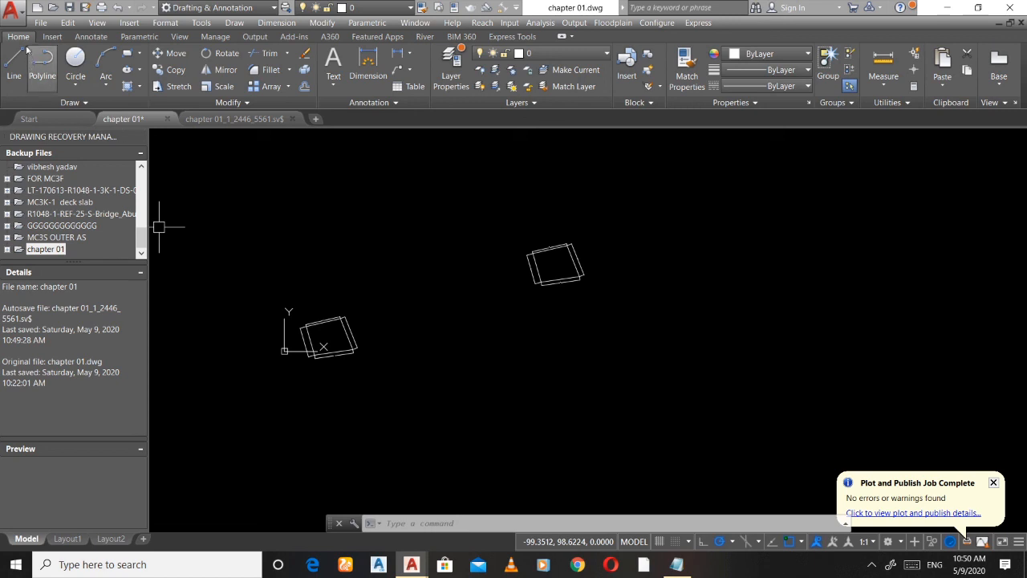
Review the application's commands for closing the current drawing or all drawings, without closing any
left_click(16, 15)
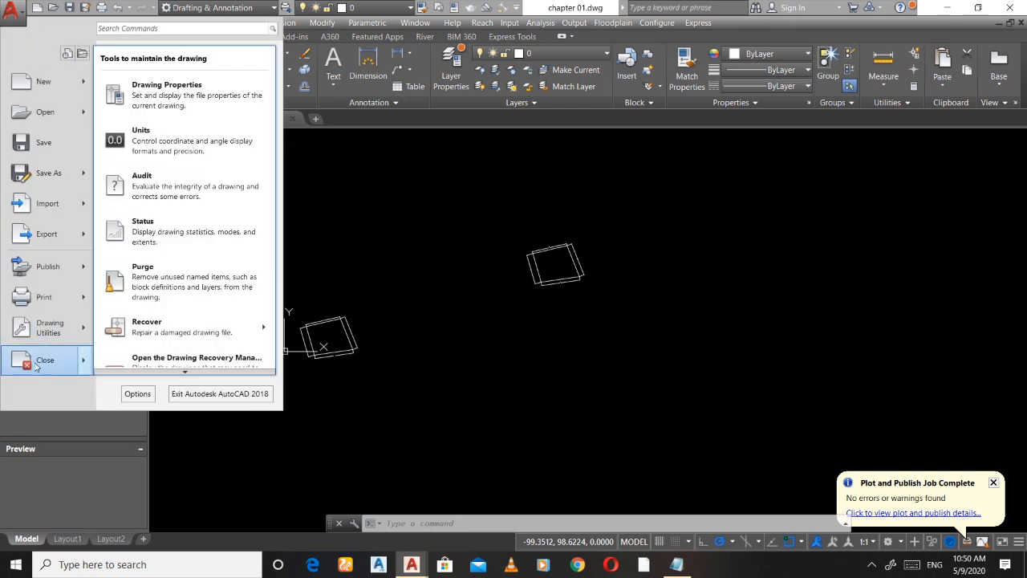
mouse_move(36, 365)
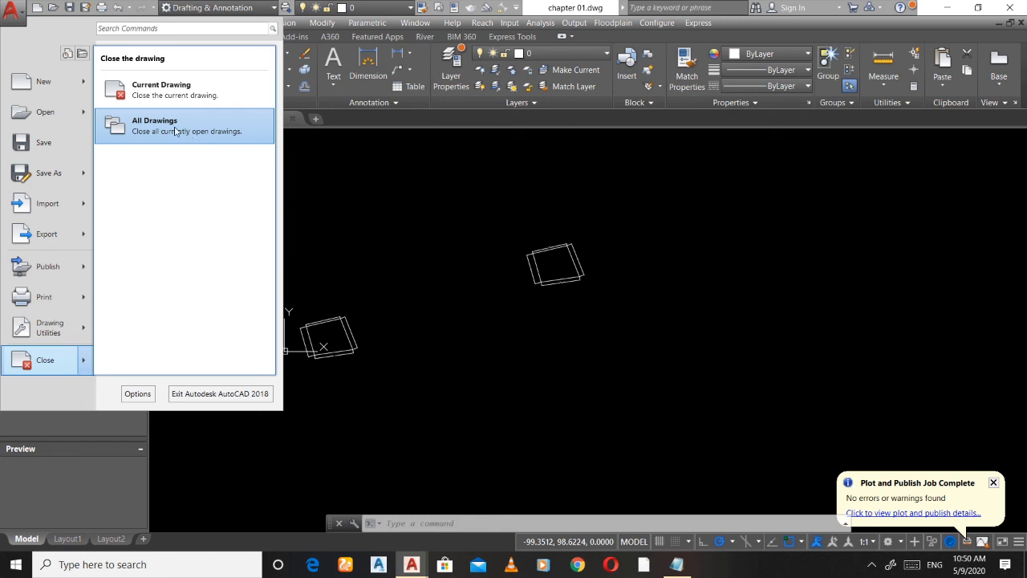
mouse_move(42, 87)
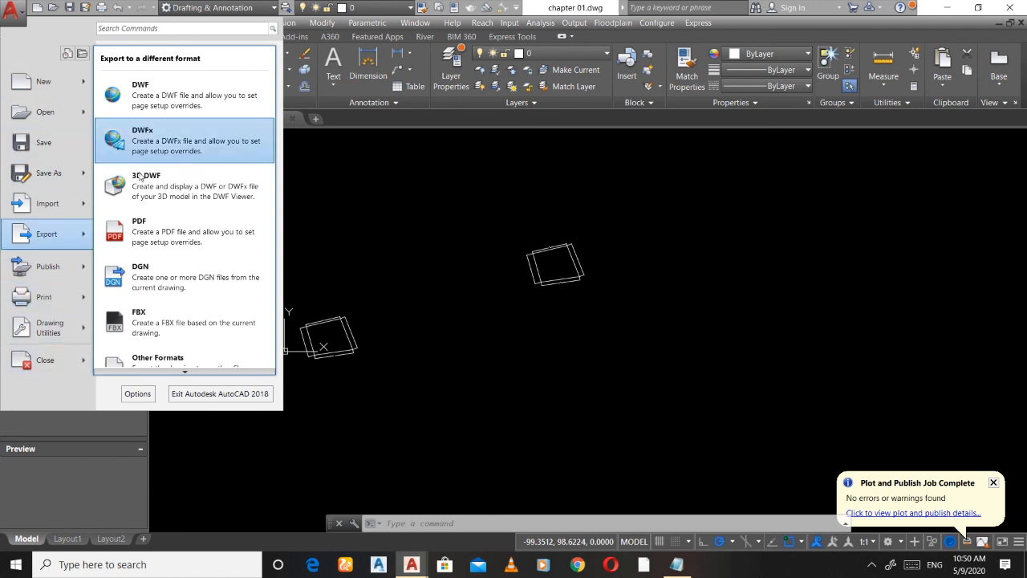
left_click(351, 222)
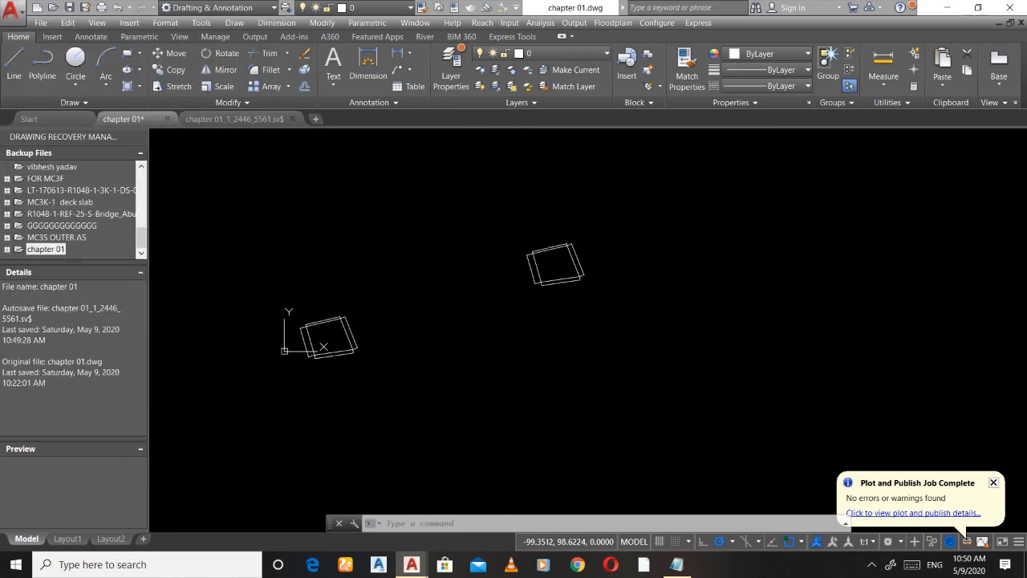
Look through the recent documents, examine the User Preferences in the Options dialog and cancel it without changes
left_click(12, 10)
scroll(105, 367, "down", 3)
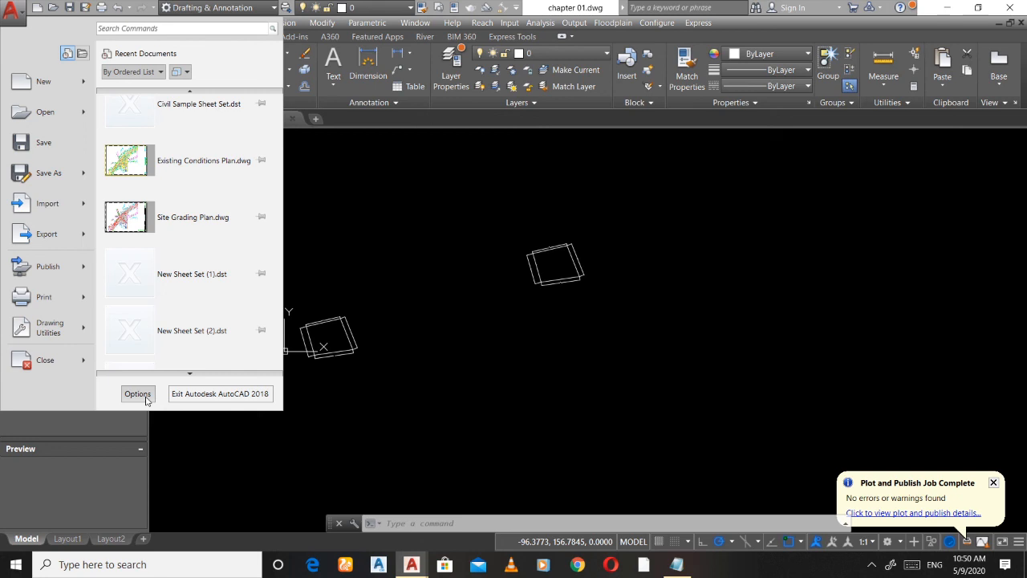
left_click(145, 397)
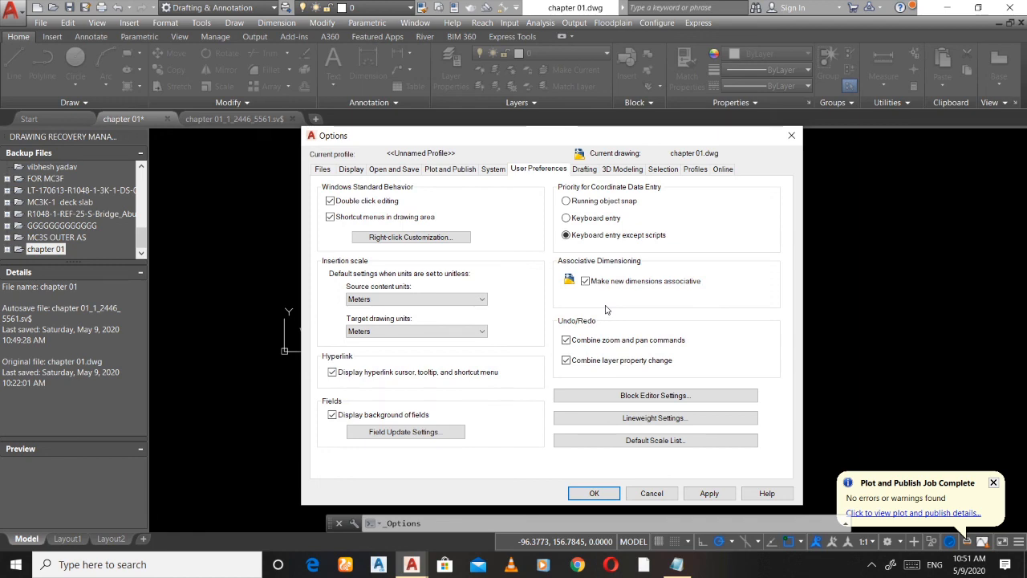
left_click(652, 493)
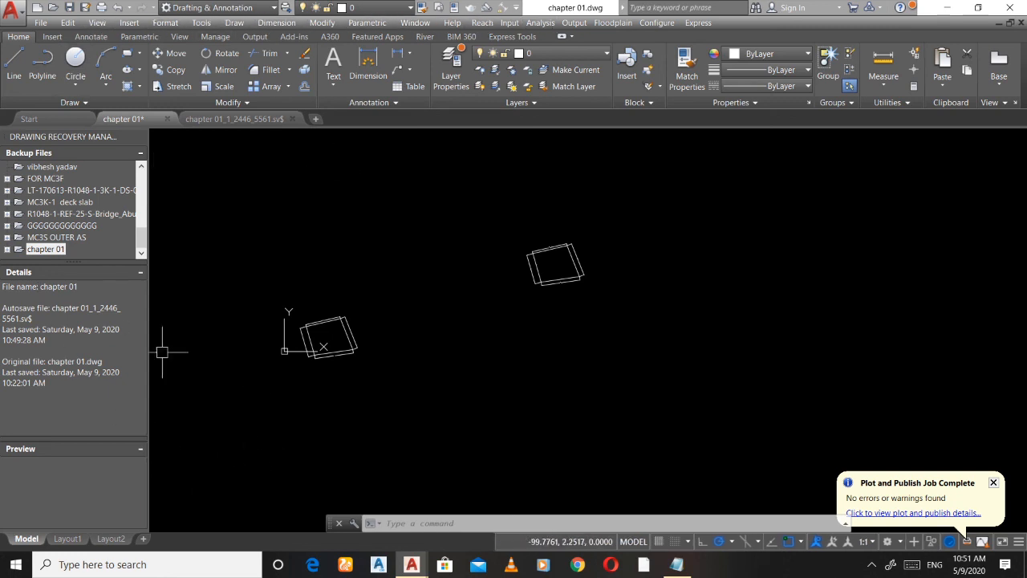
Close the Drawing Recovery Manager and examine the dimension texts along the sides of the quadrilateral near the origin
left_click(140, 137)
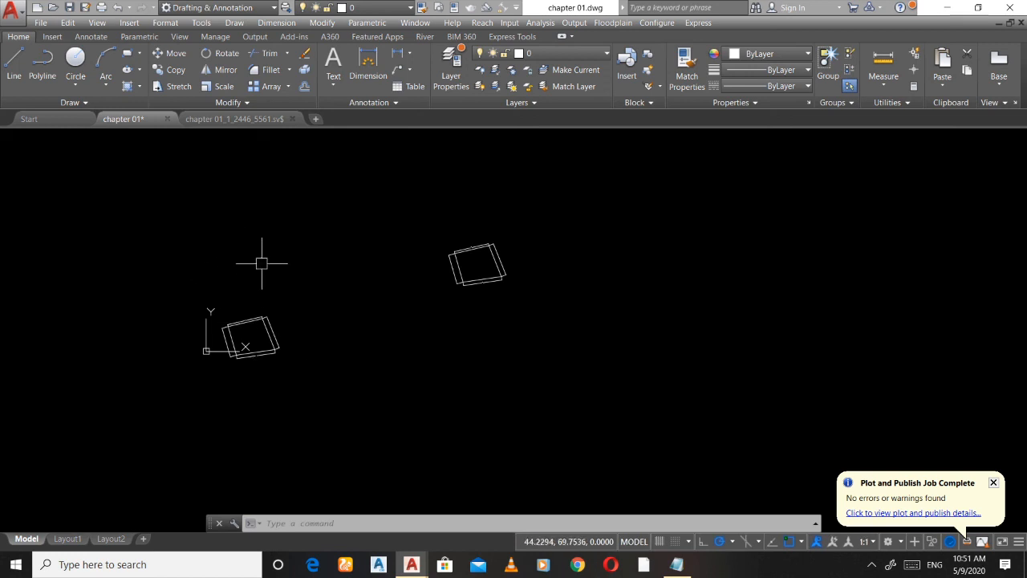
scroll(233, 341, "up", 6)
scroll(275, 245, "up", 5)
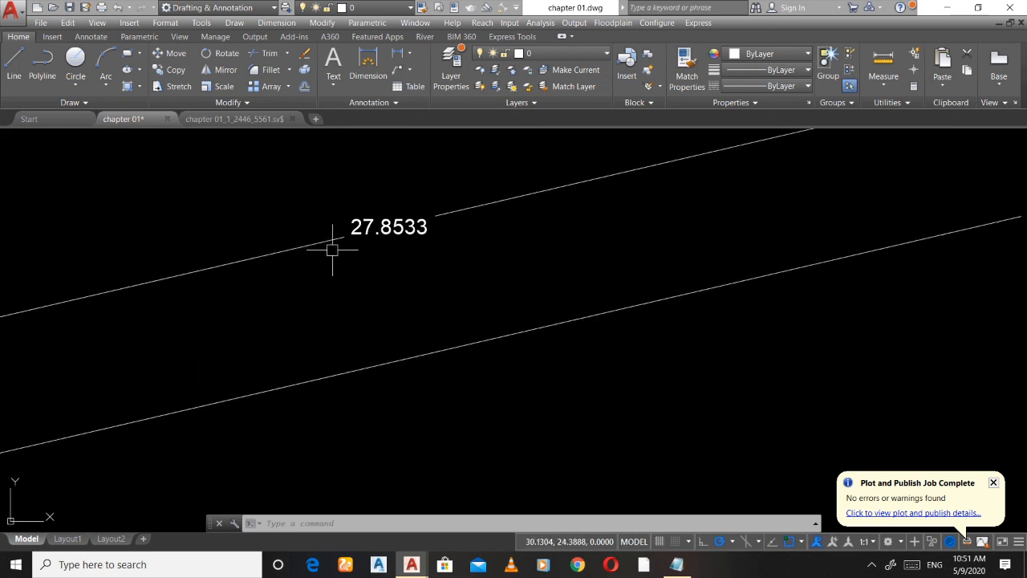
scroll(362, 241, "down", 5)
scroll(360, 244, "up", 5)
scroll(361, 244, "down", 5)
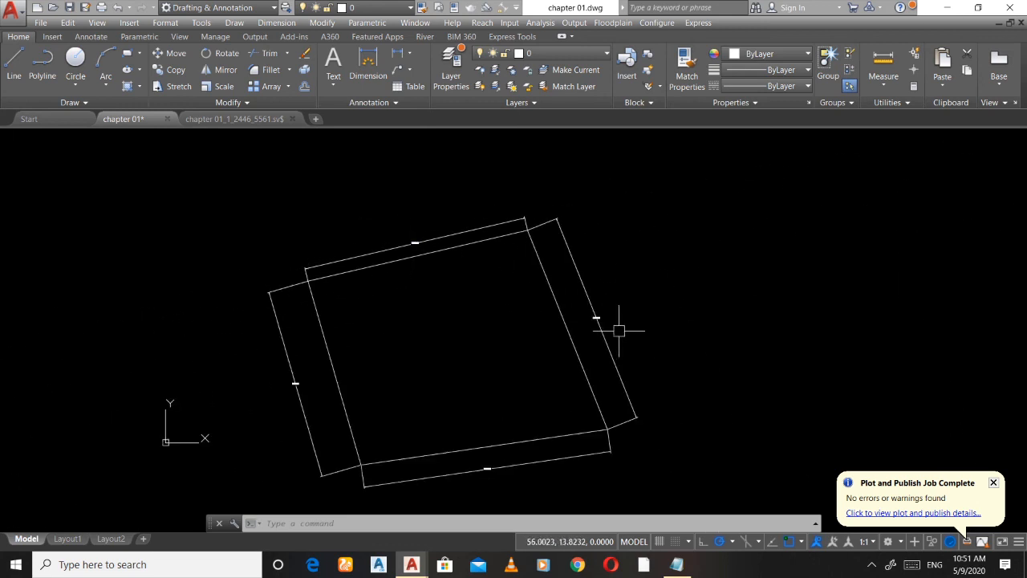
scroll(523, 264, "up", 5)
scroll(522, 265, "down", 3)
scroll(300, 282, "down", 3)
scroll(332, 280, "up", 5)
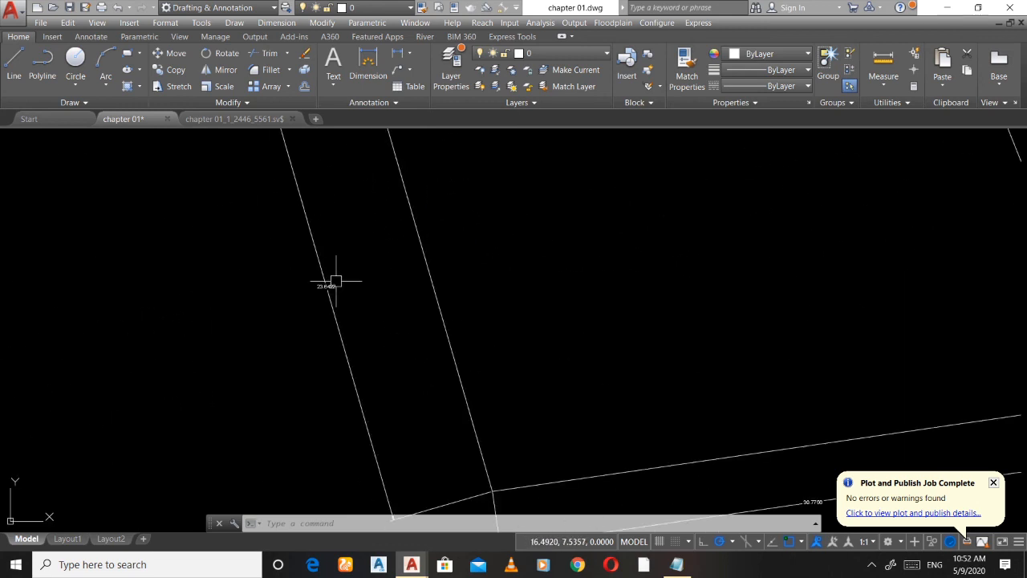
scroll(411, 318, "down", 5)
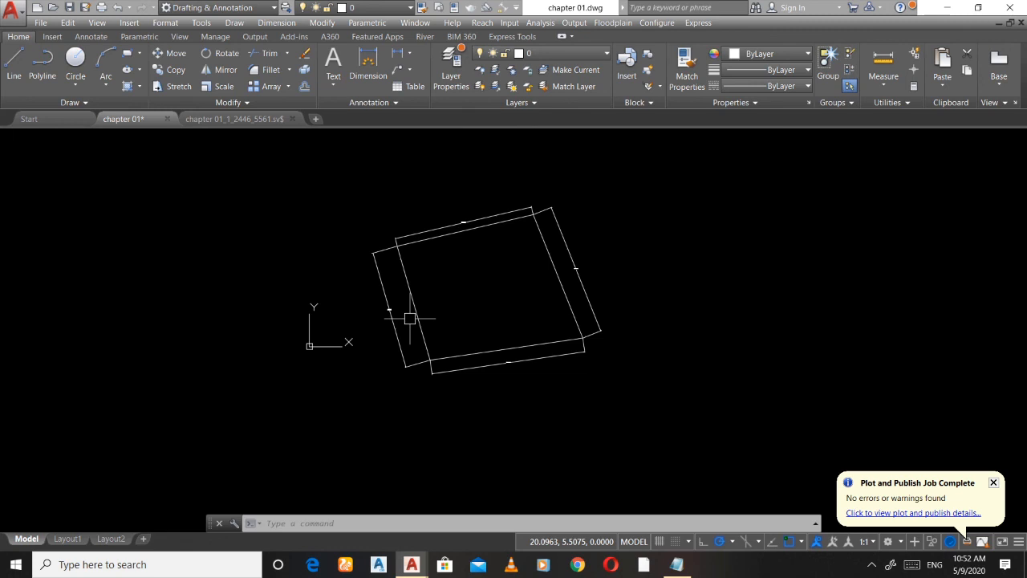